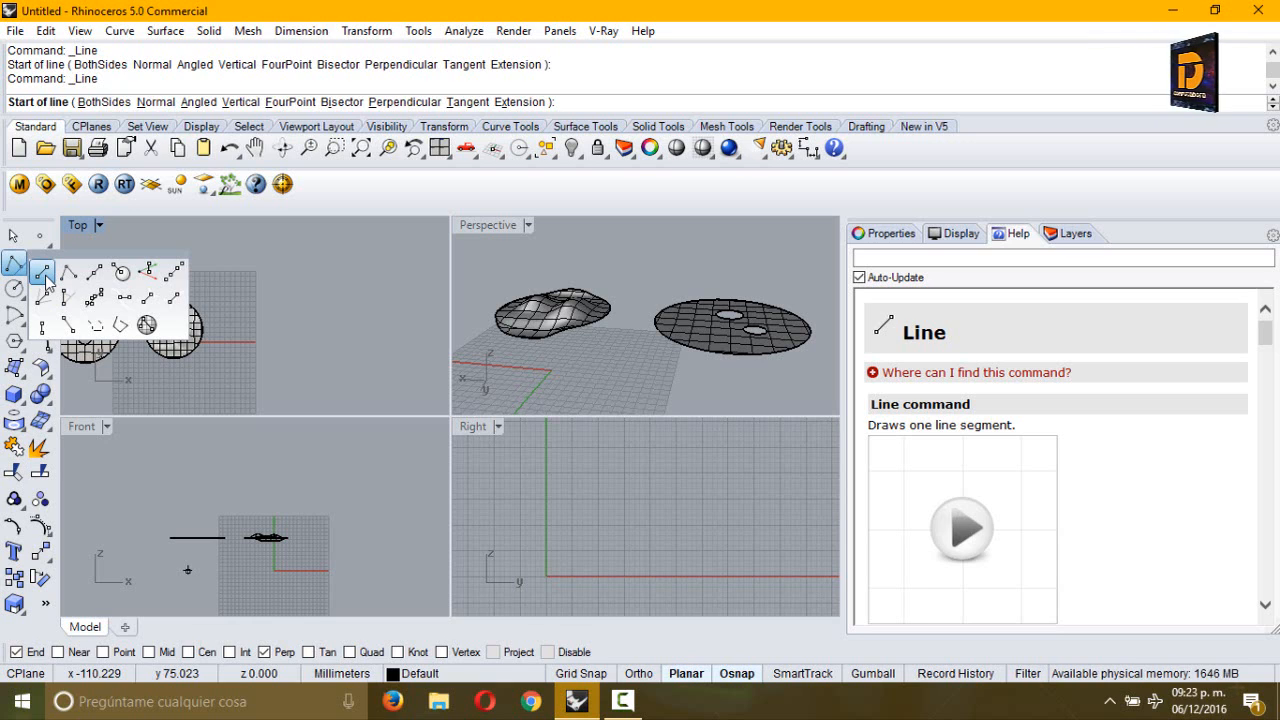
Draw a single diagonal line in the Top view, rising from near the grid's right edge
click(46, 277)
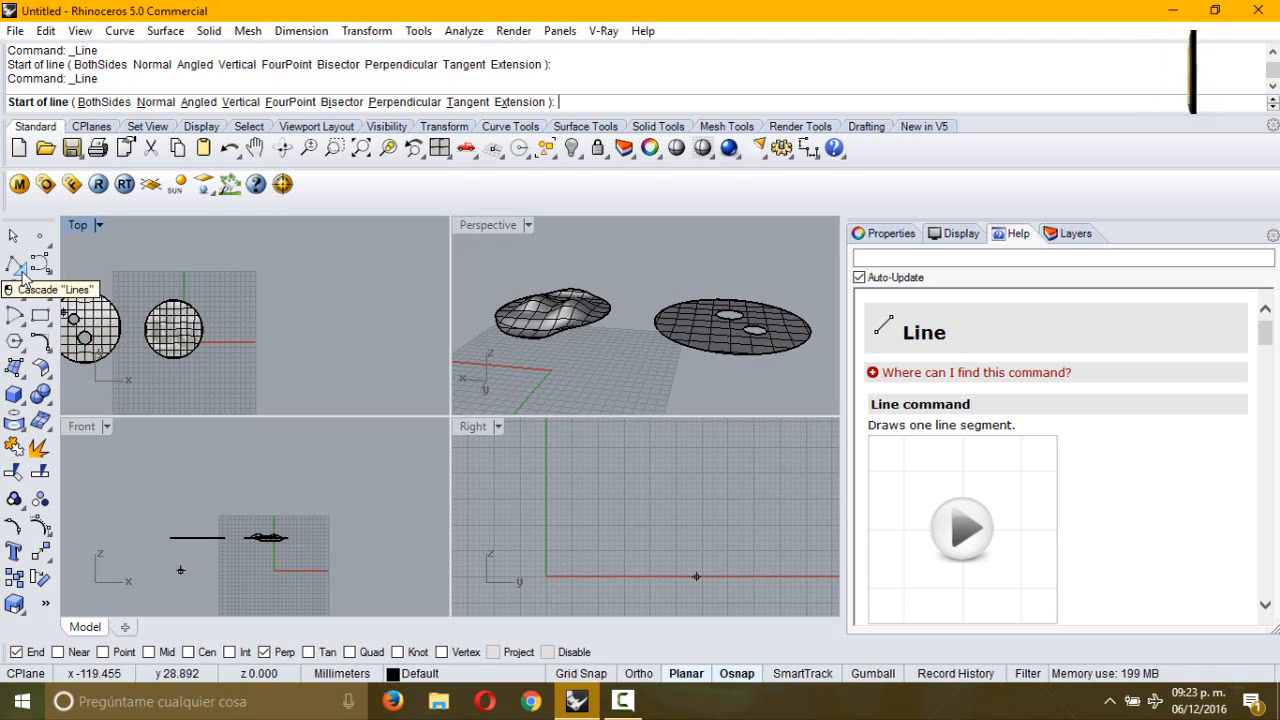
click(19, 273)
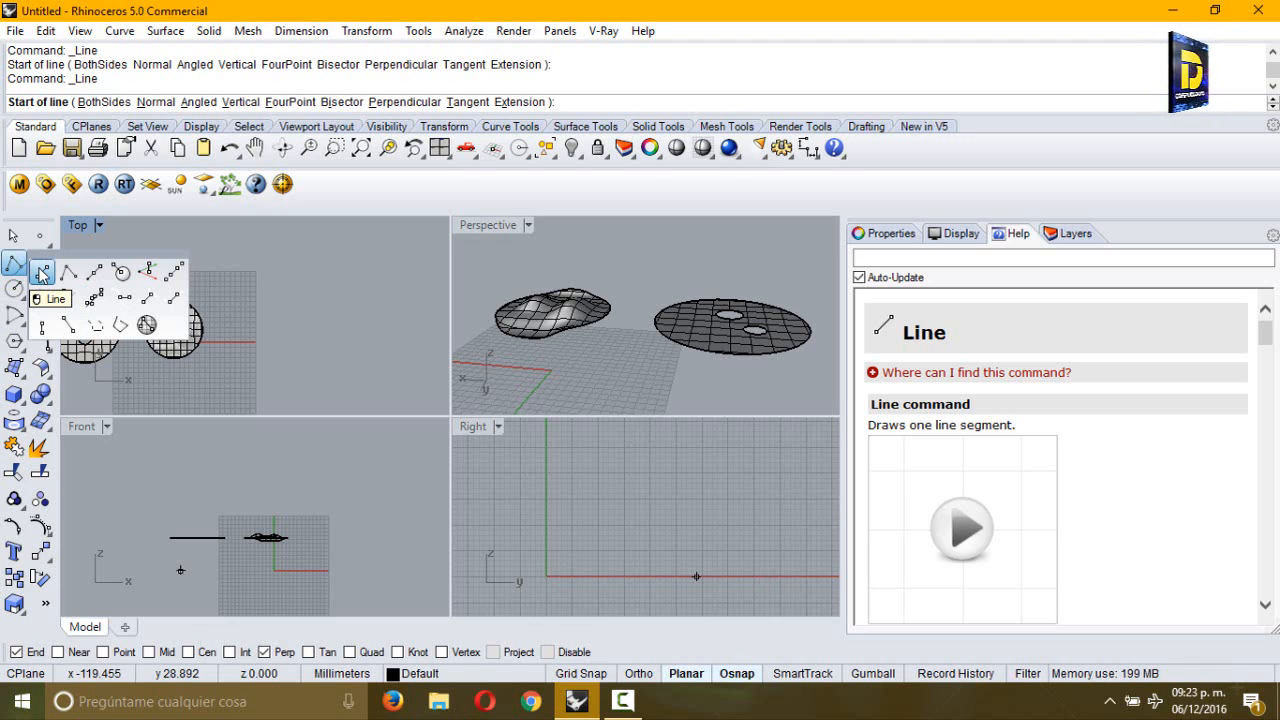
click(42, 275)
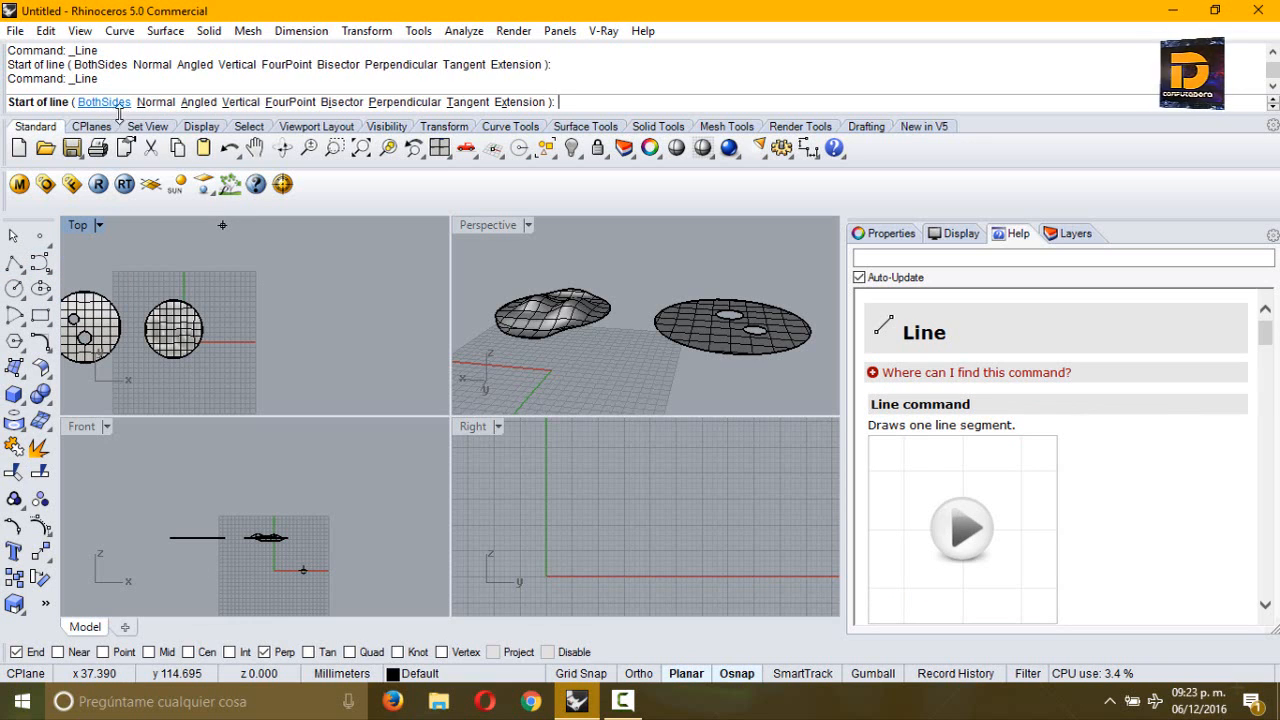
click(251, 308)
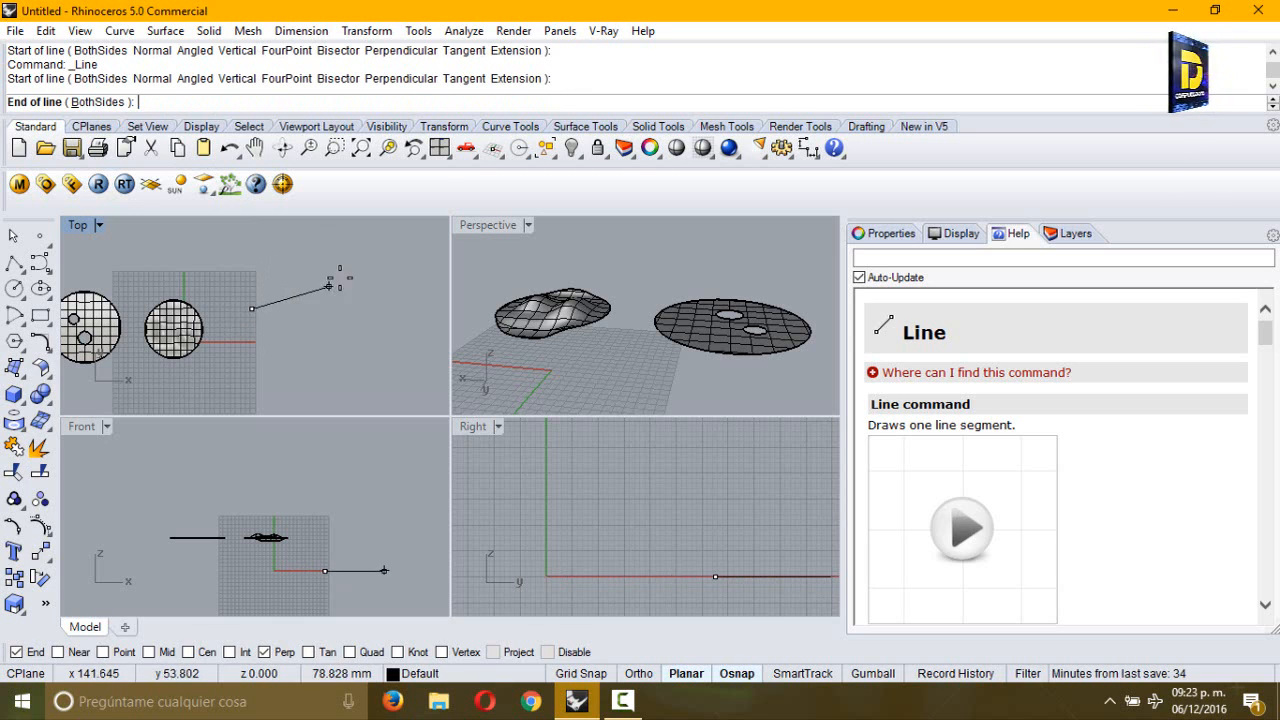
click(308, 251)
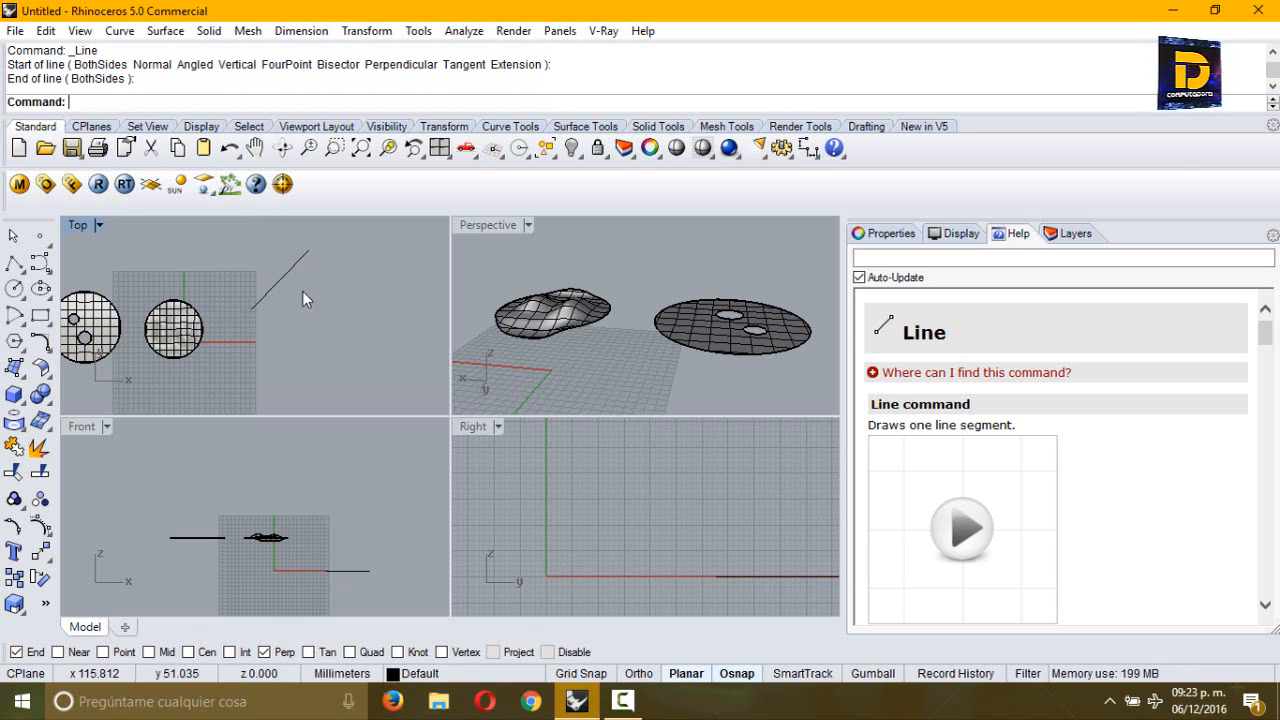
Draw a second line in the Top view, constrained to 60 degrees and 15 mm long
right_click(276, 291)
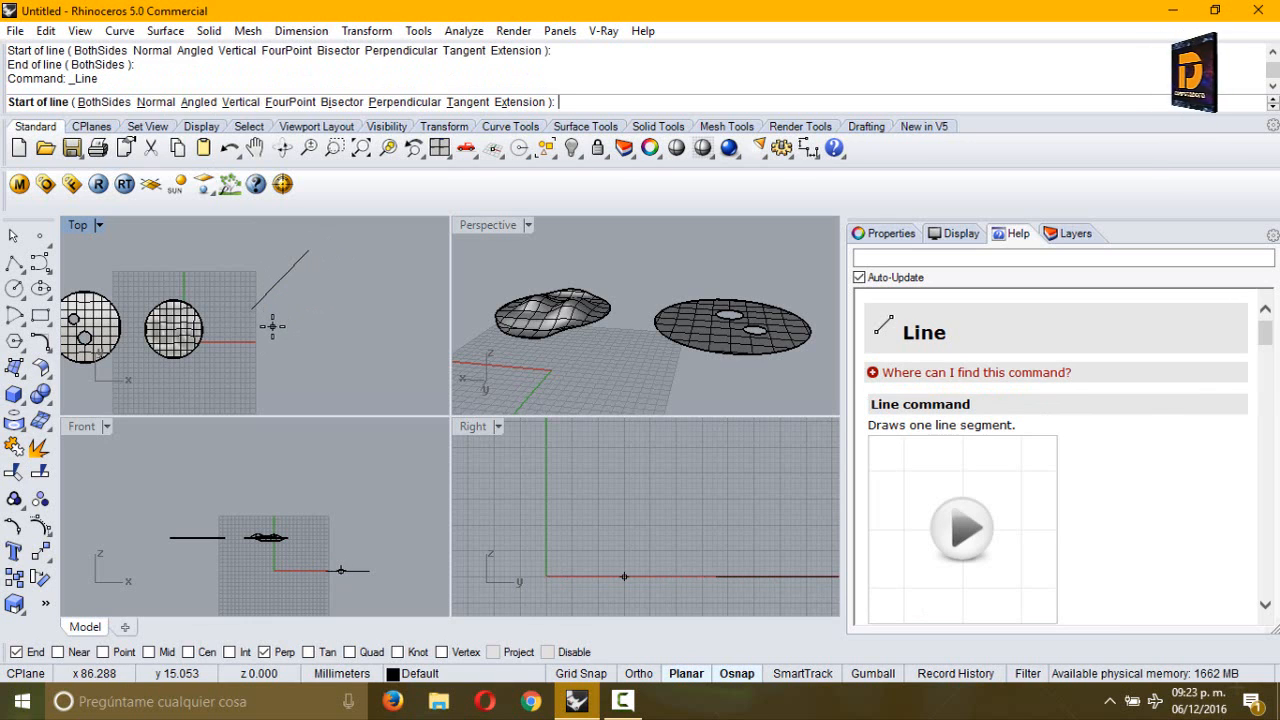
click(267, 330)
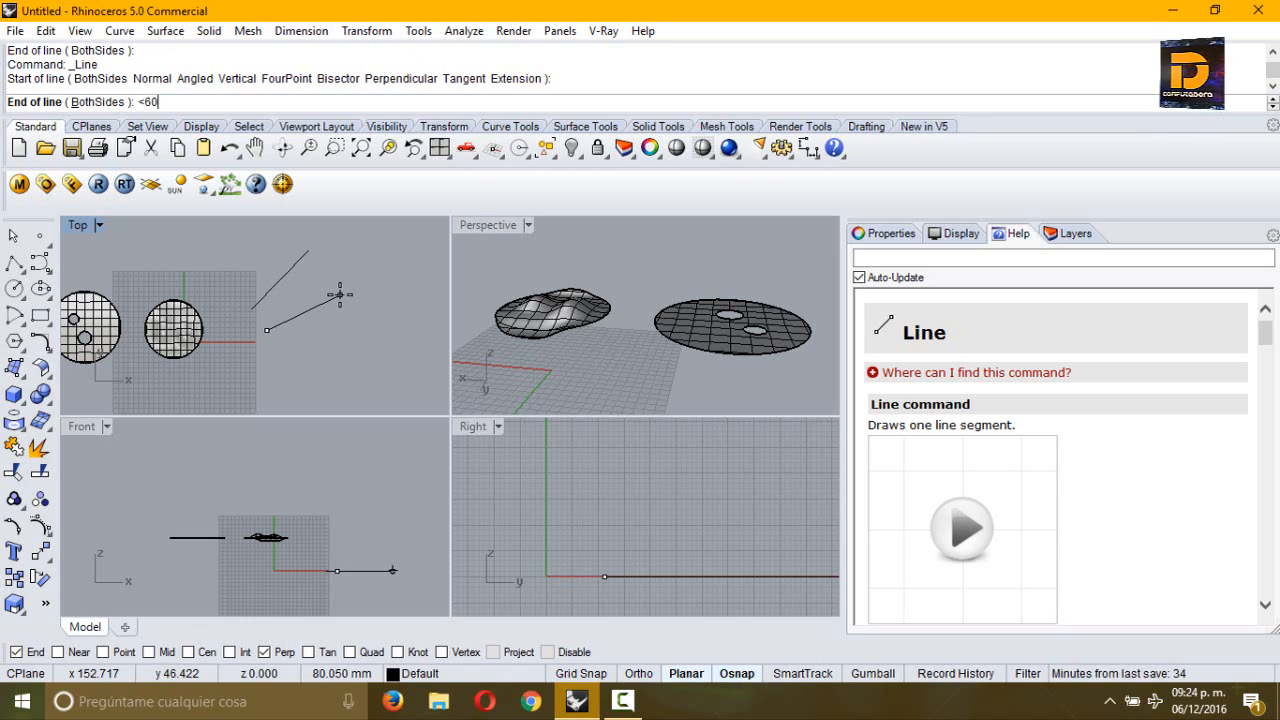
text(<60)
key(Return)
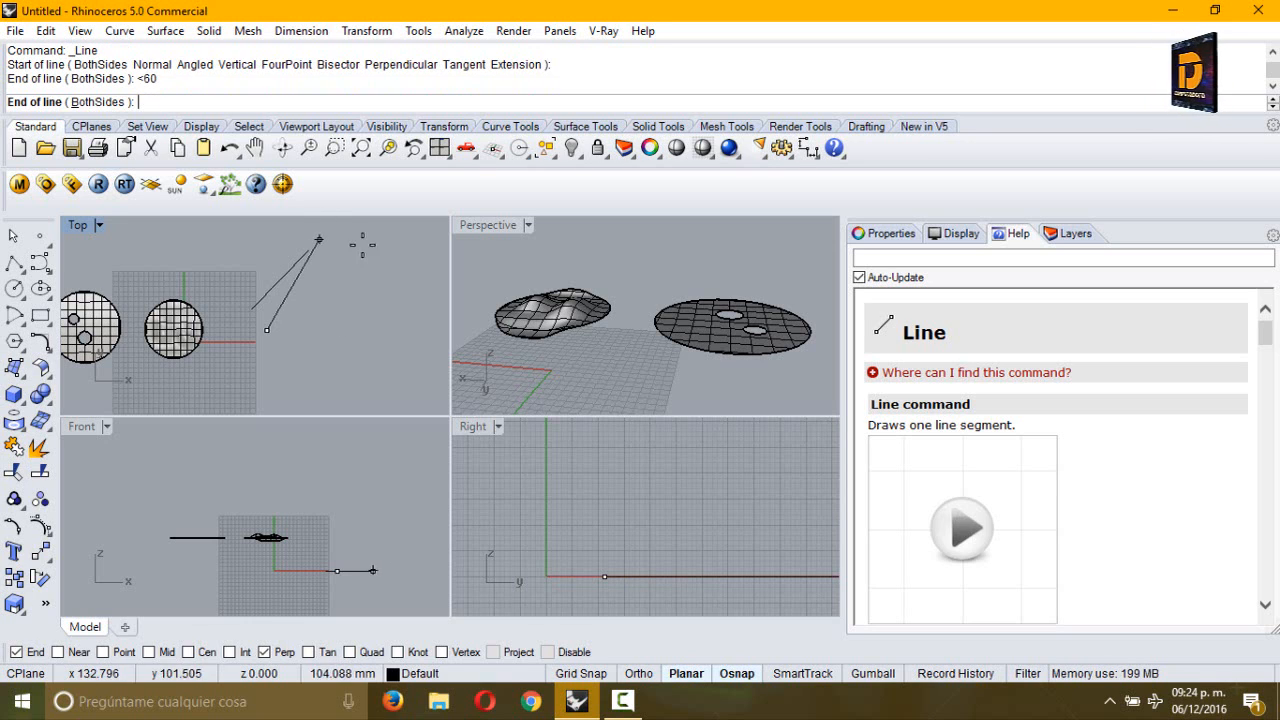
right_drag(353, 263, 357, 300)
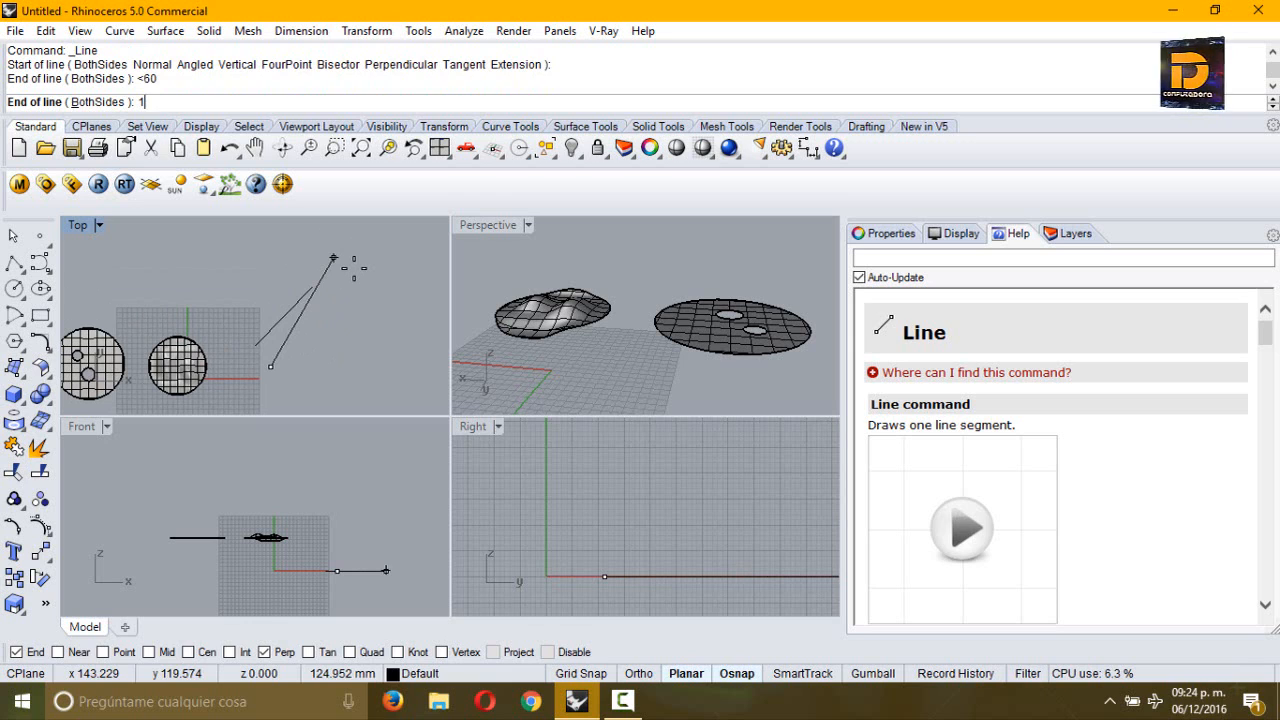
key(Return)
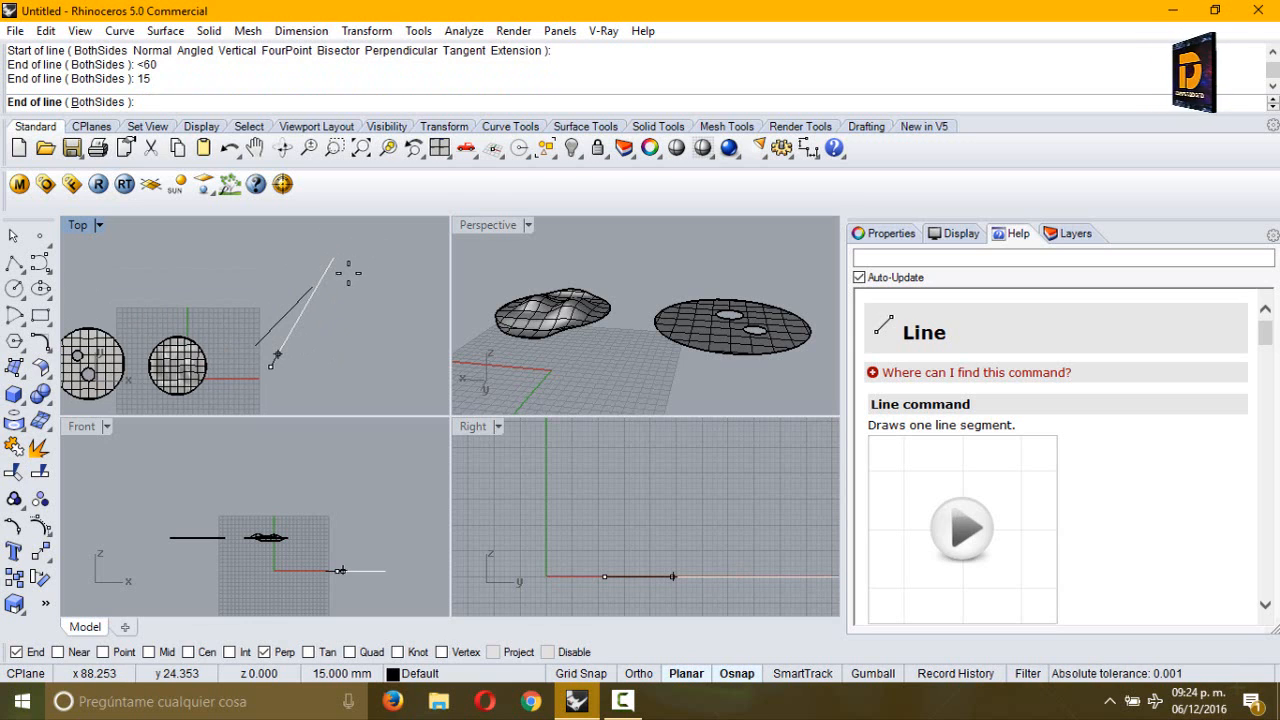
scroll(282, 351, up, 10)
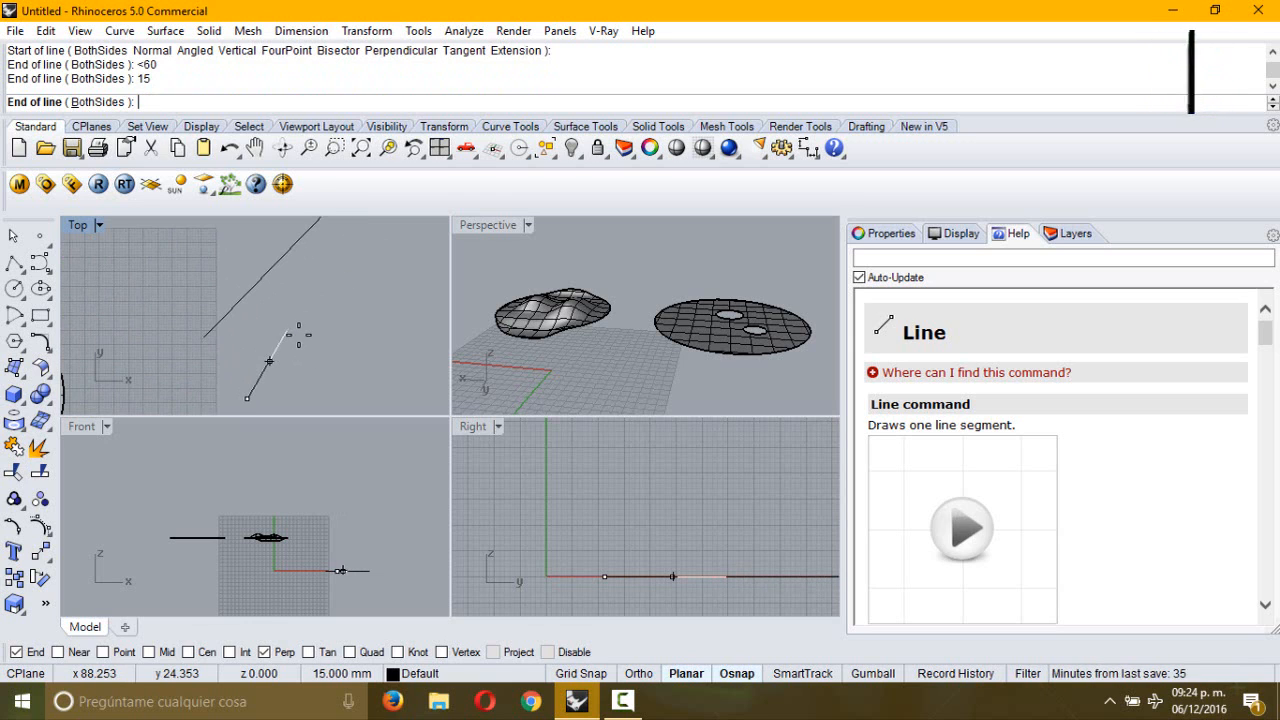
right_drag(298, 335, 324, 286)
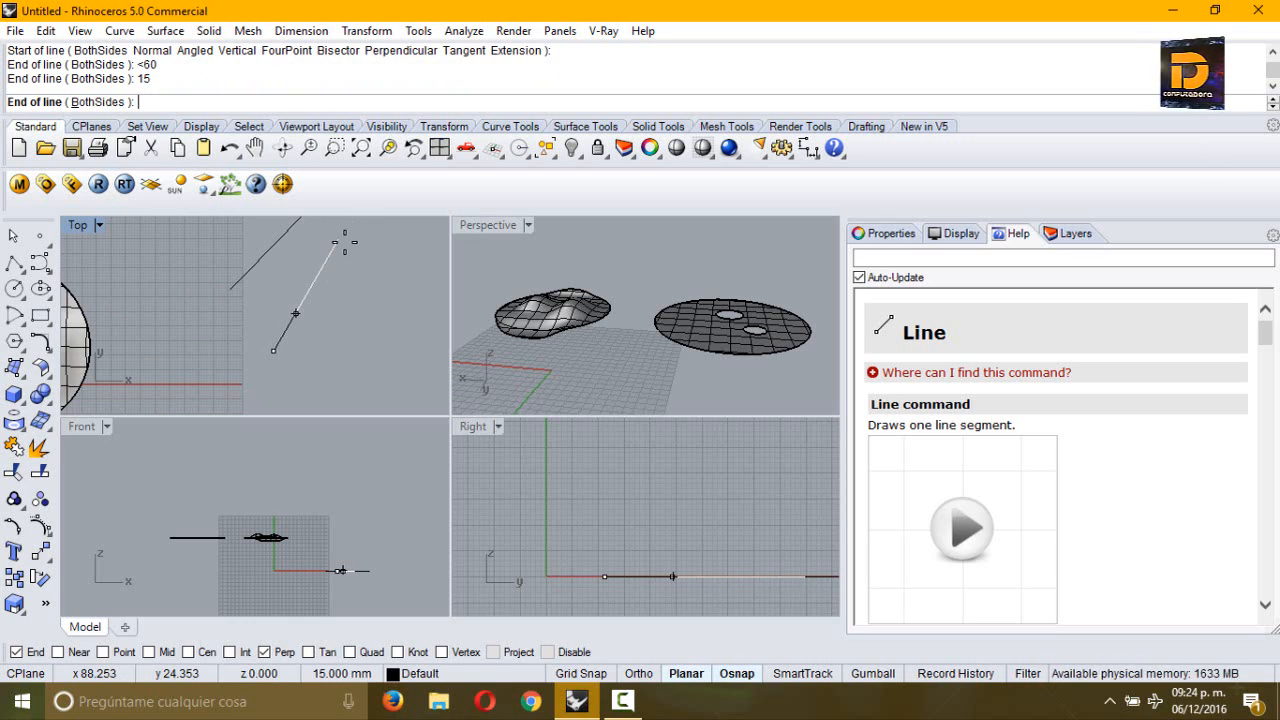
click(343, 242)
Delete the two lines beside the grid in the Top view
right_drag(247, 300, 254, 340)
scroll(254, 340, down, 3)
drag(280, 295, 254, 366)
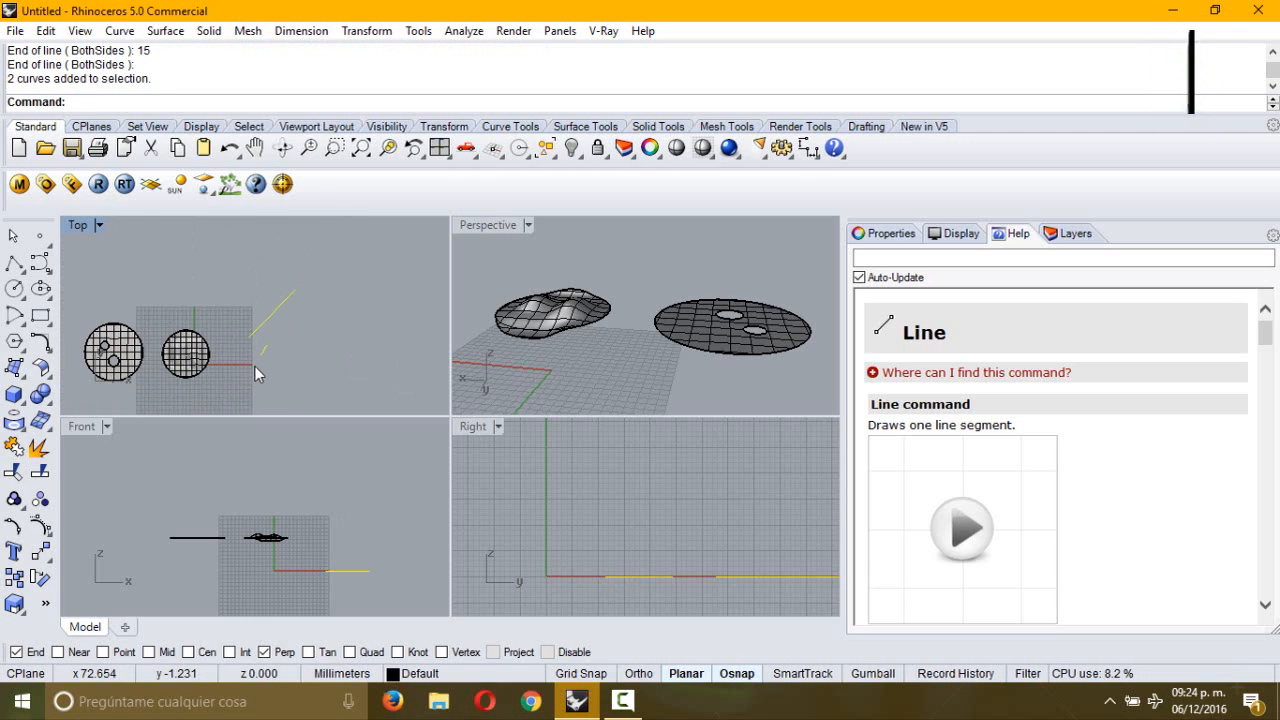
key(Delete)
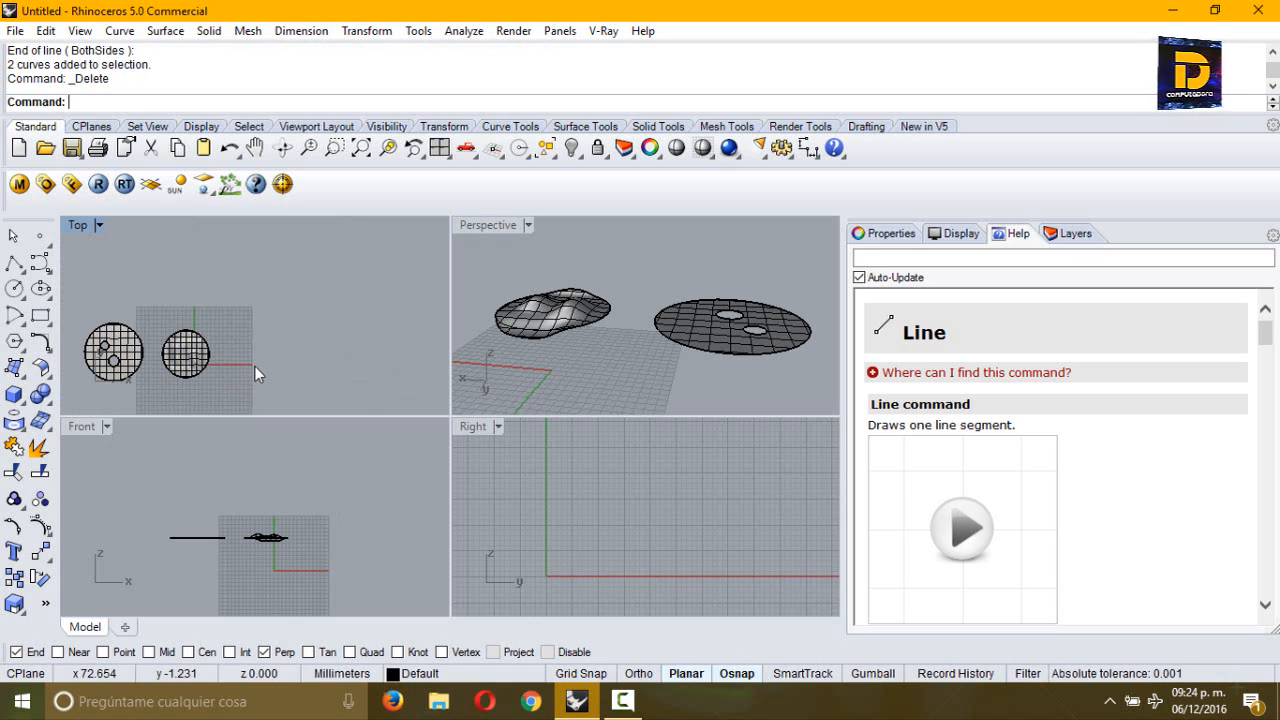
Draw a nearly horizontal line with the BothSides option above the grid, extending 25 mm each way from its midpoint
click(20, 270)
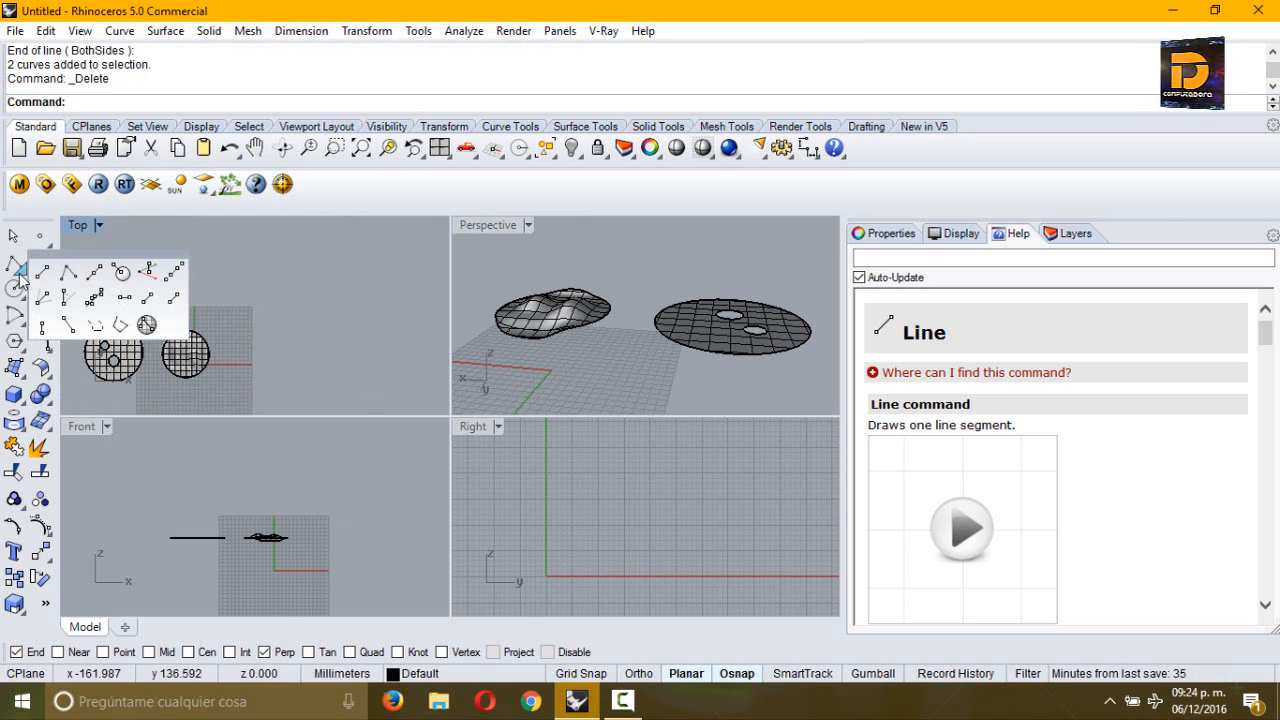
click(15, 265)
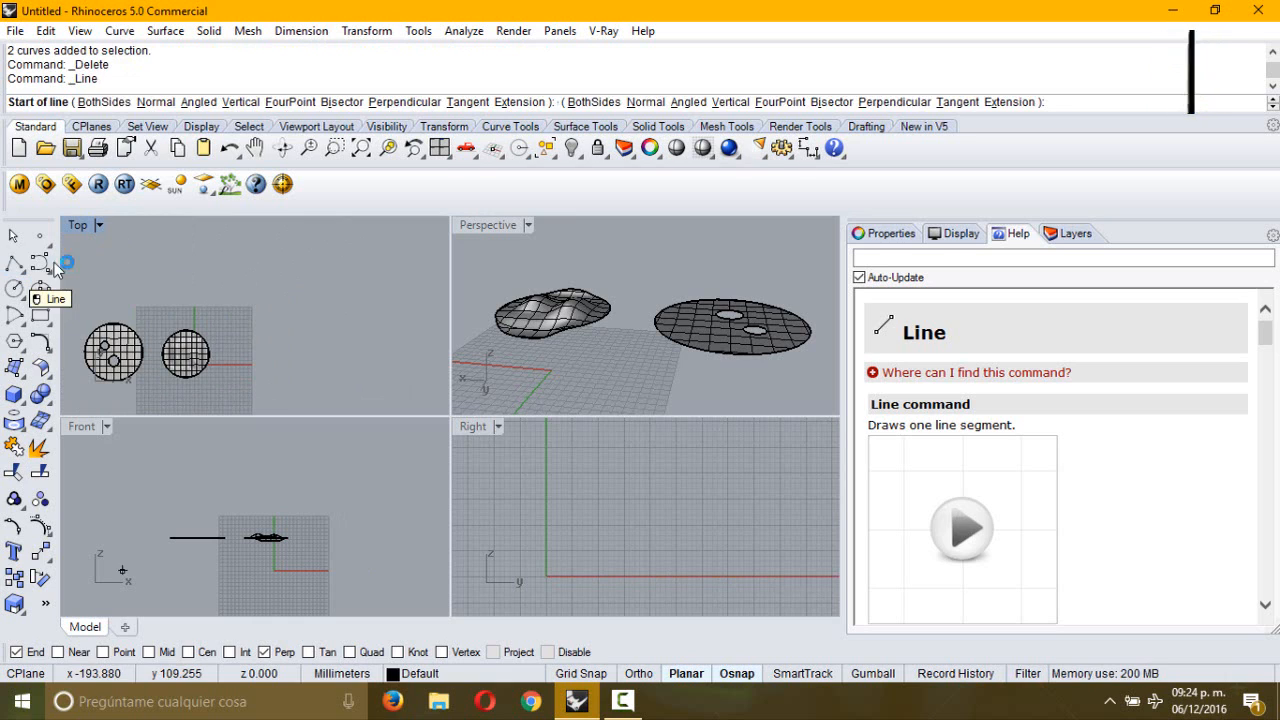
click(100, 102)
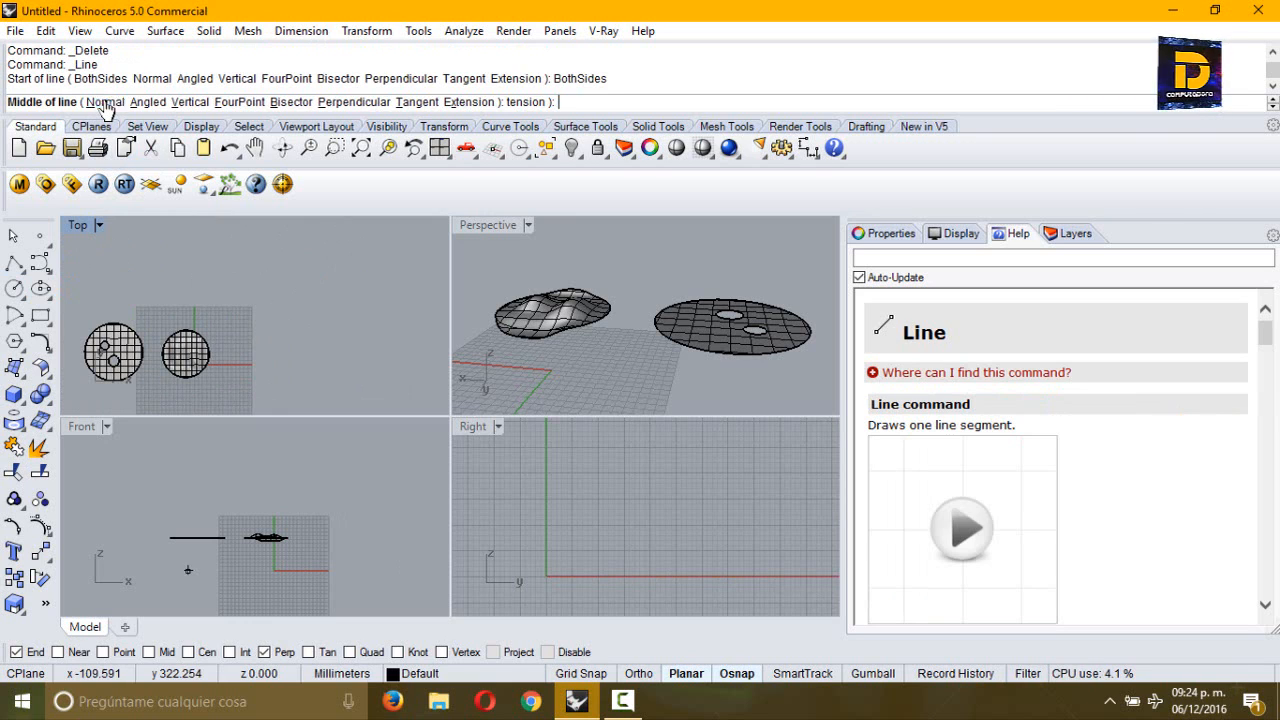
click(218, 286)
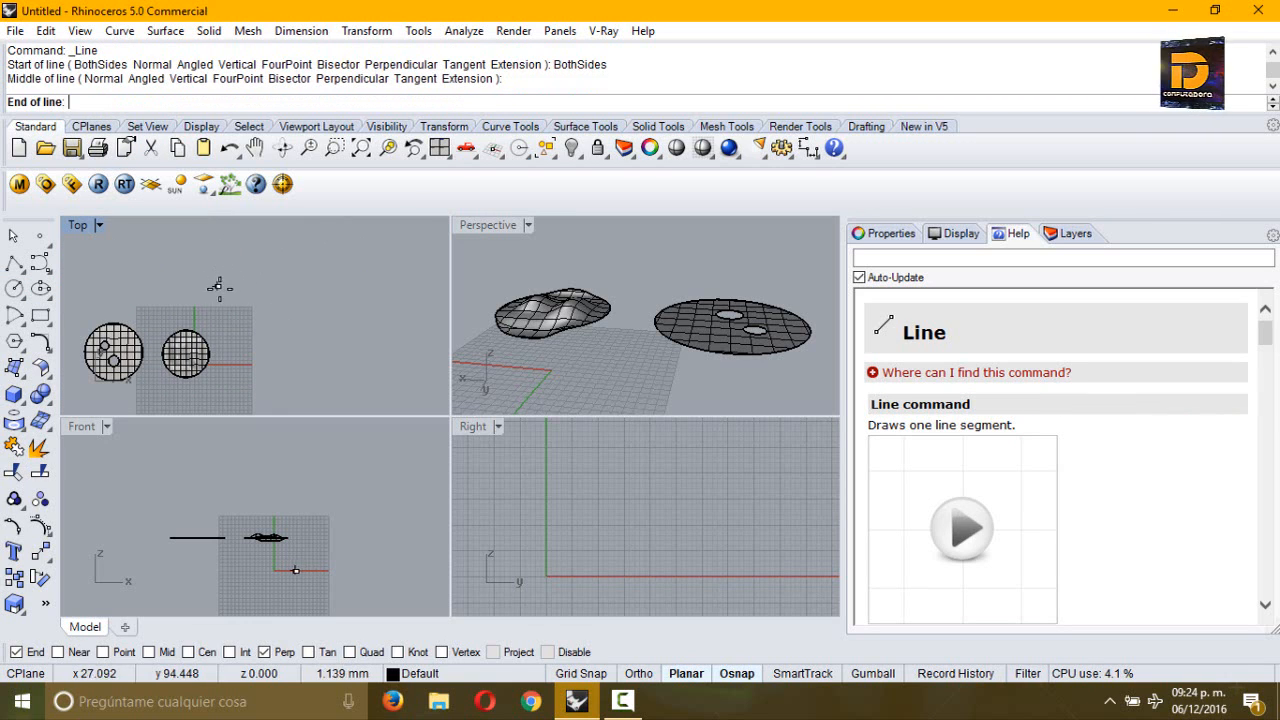
scroll(220, 280, up, 4)
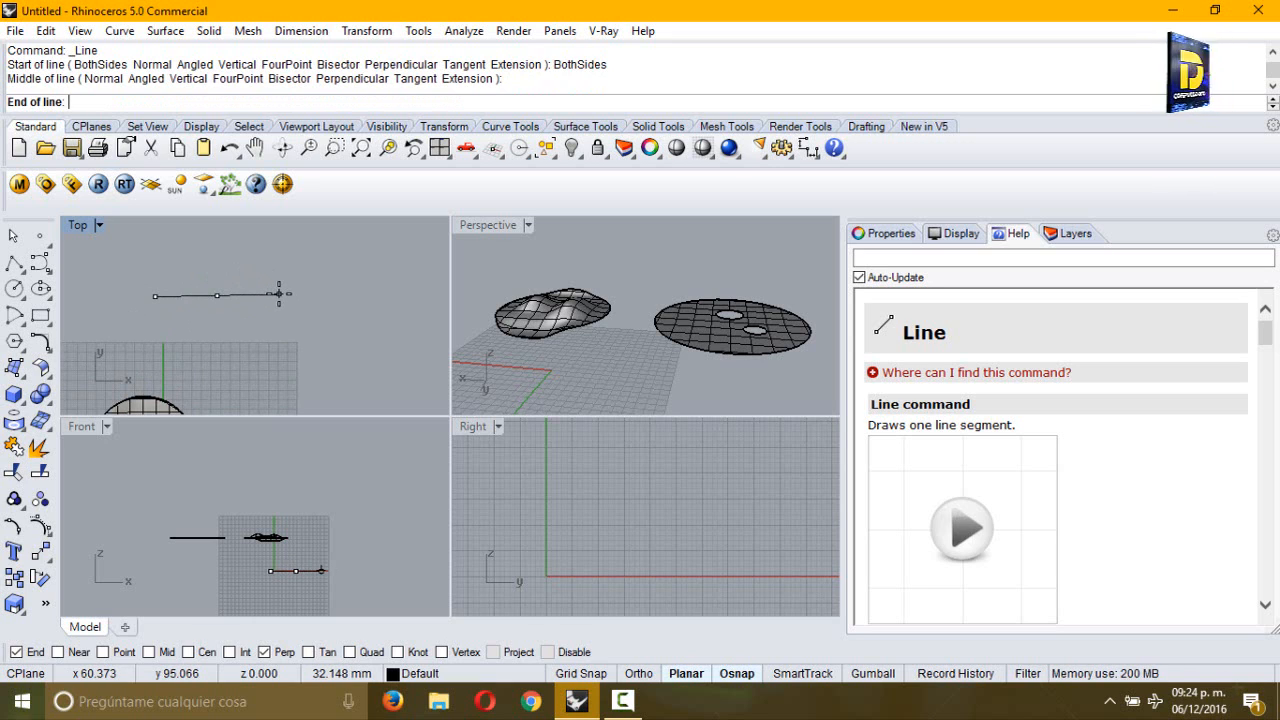
scroll(279, 293, up, 1)
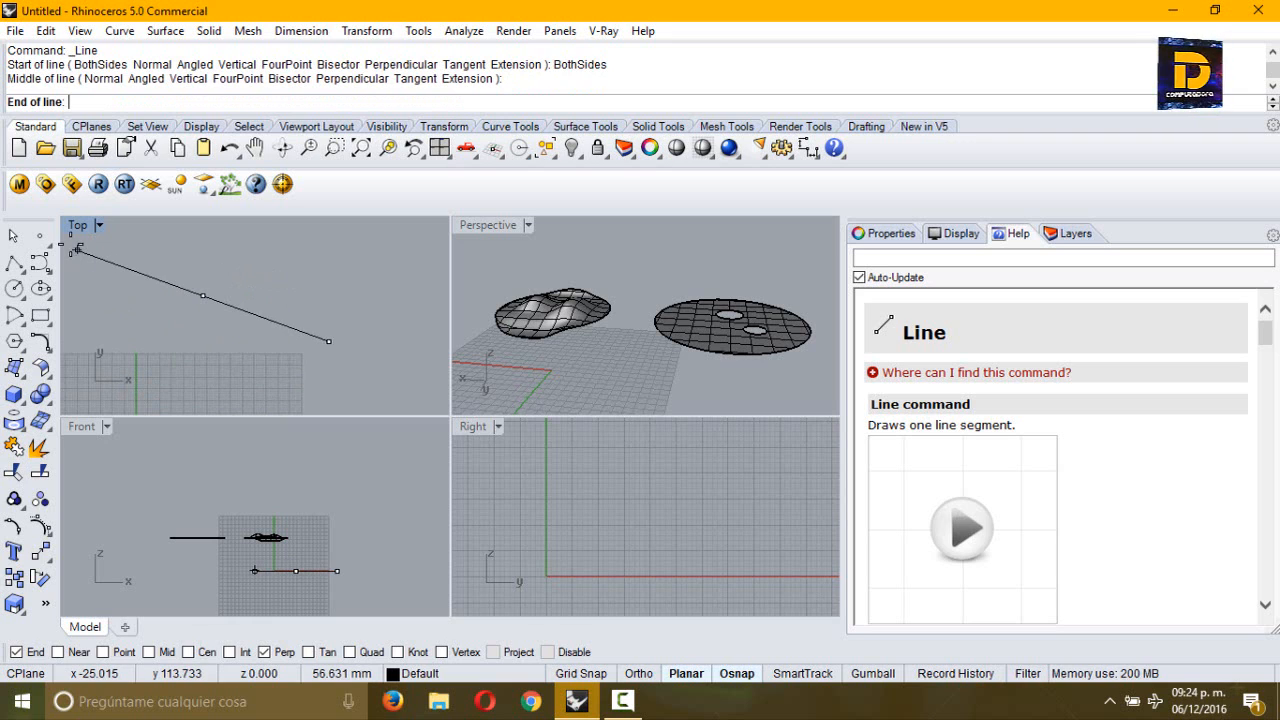
double_click(78, 225)
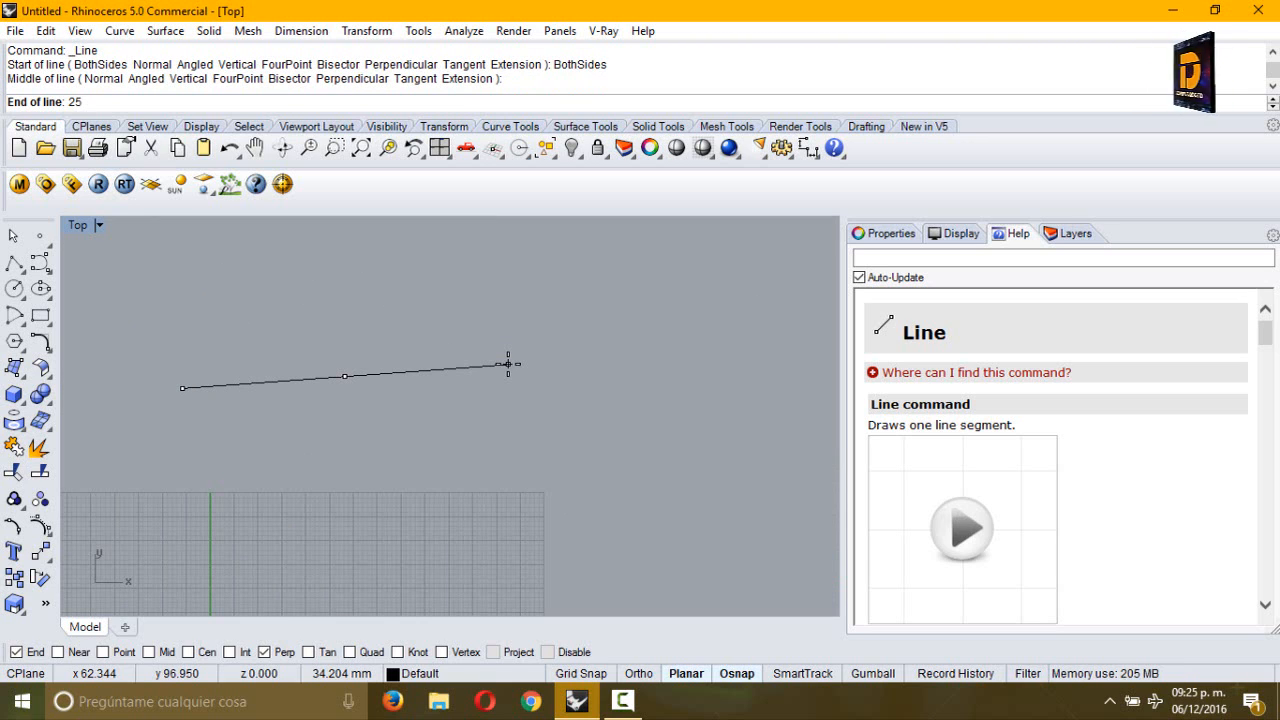
key(Return)
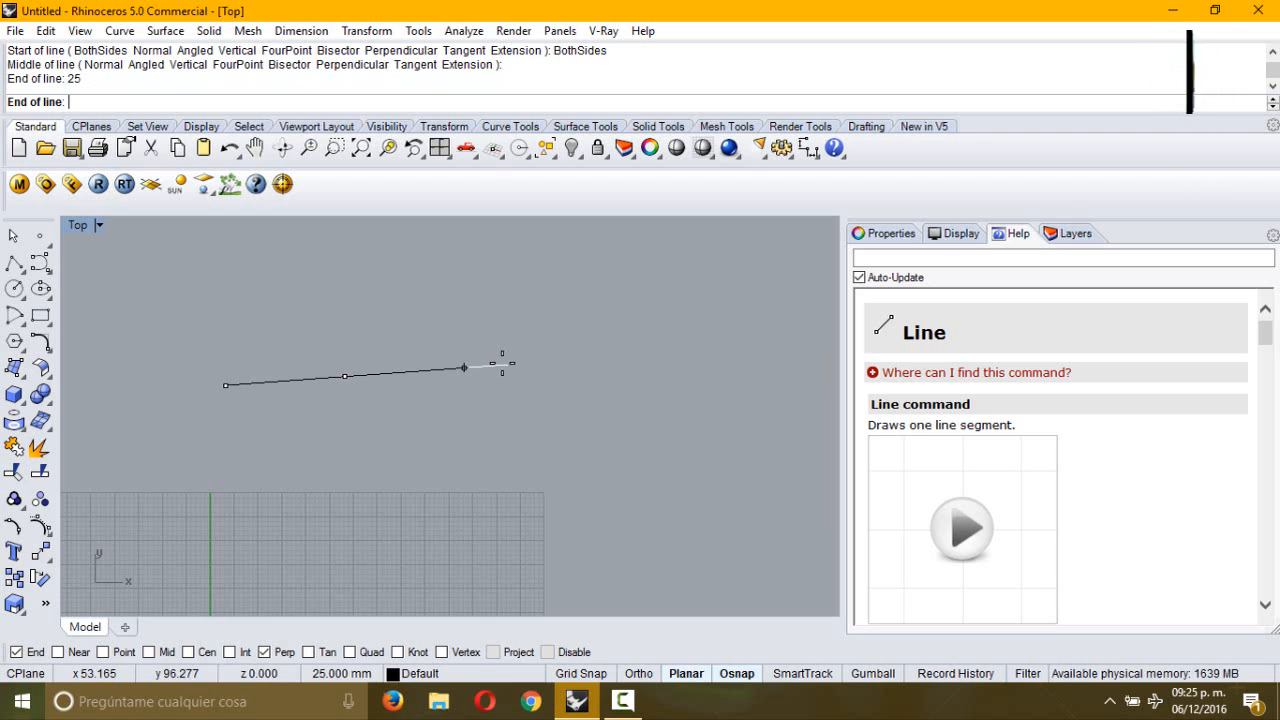
click(494, 364)
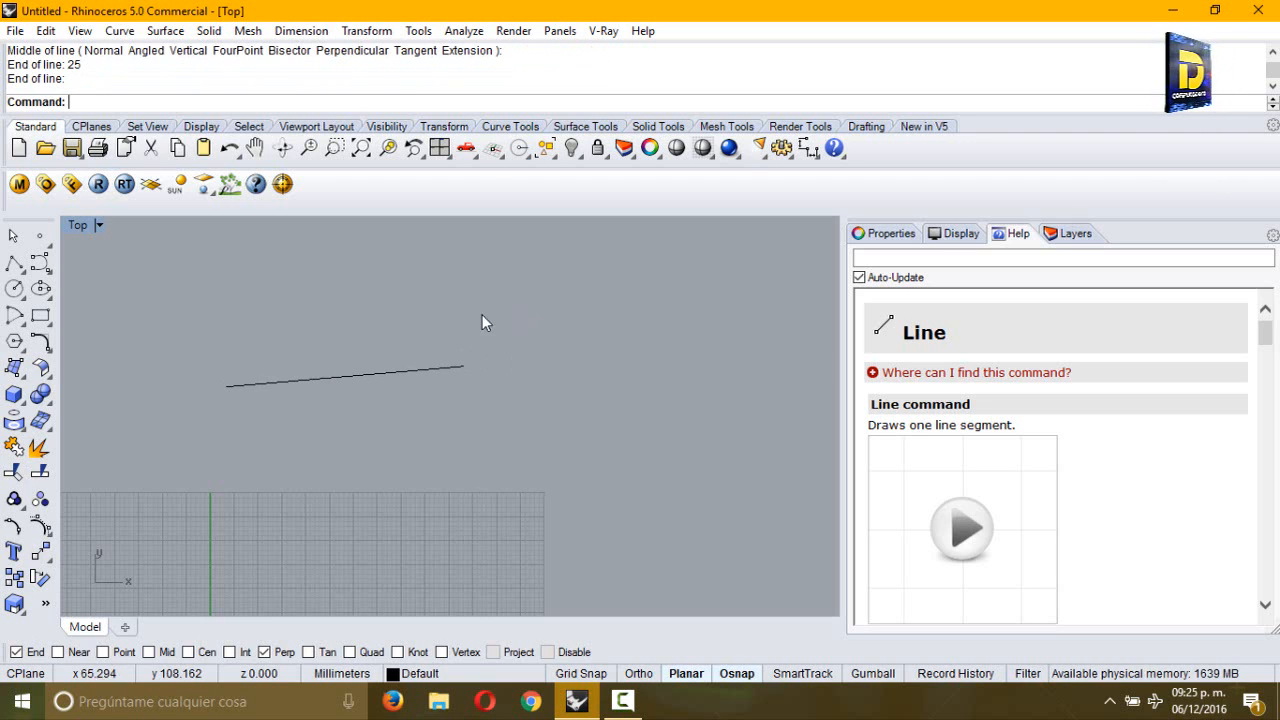
Add an aligned dimension between the two ends of the line, placed just above it
click(440, 368)
click(318, 36)
click(340, 73)
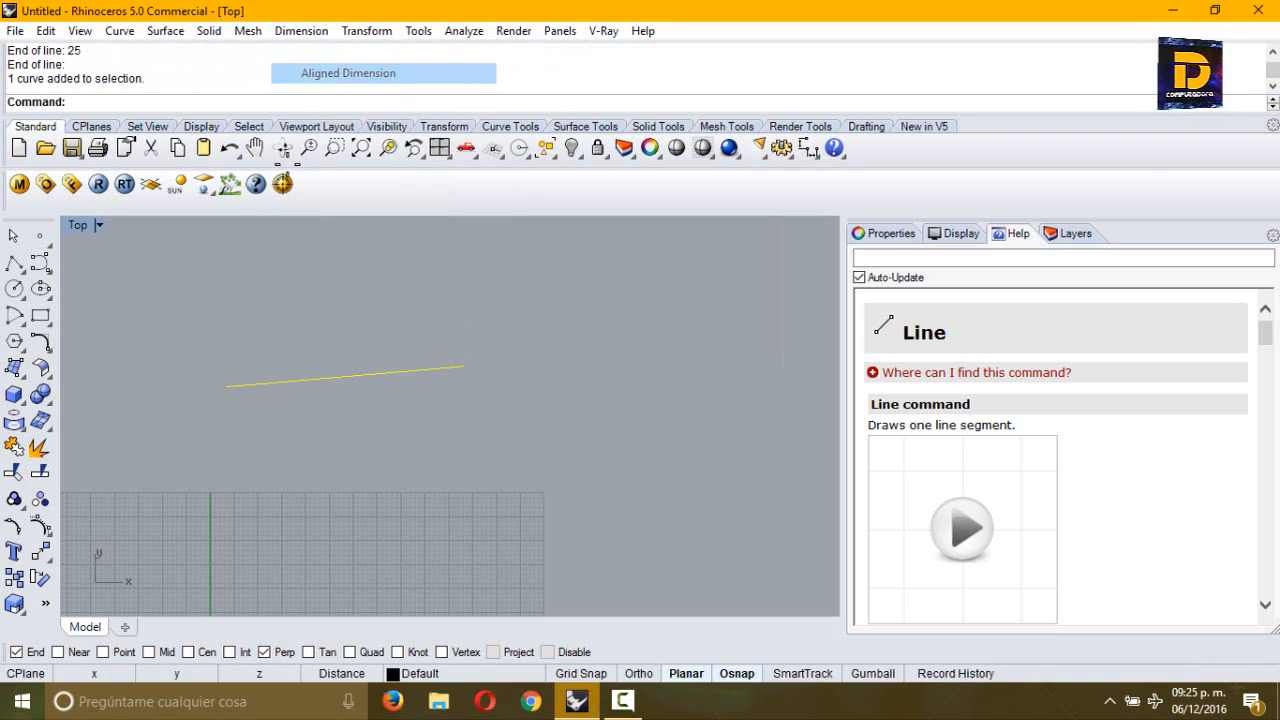
click(228, 385)
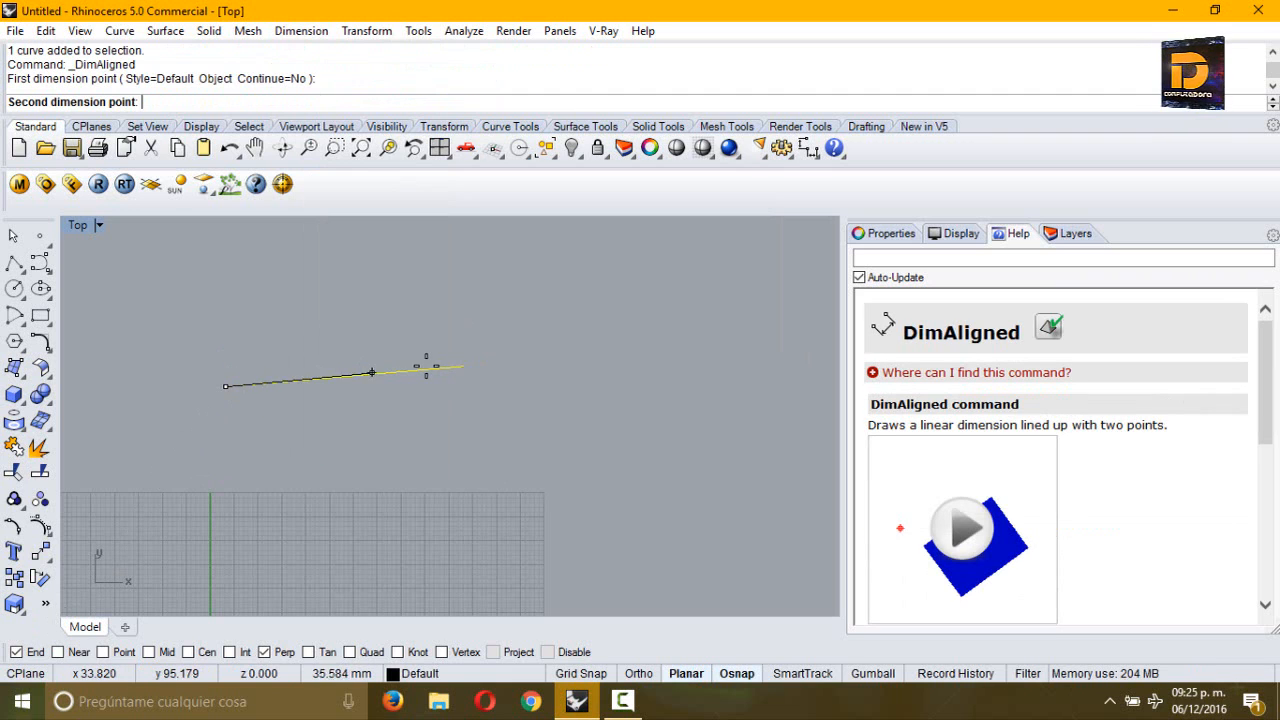
click(462, 366)
click(367, 342)
scroll(362, 340, up, 5)
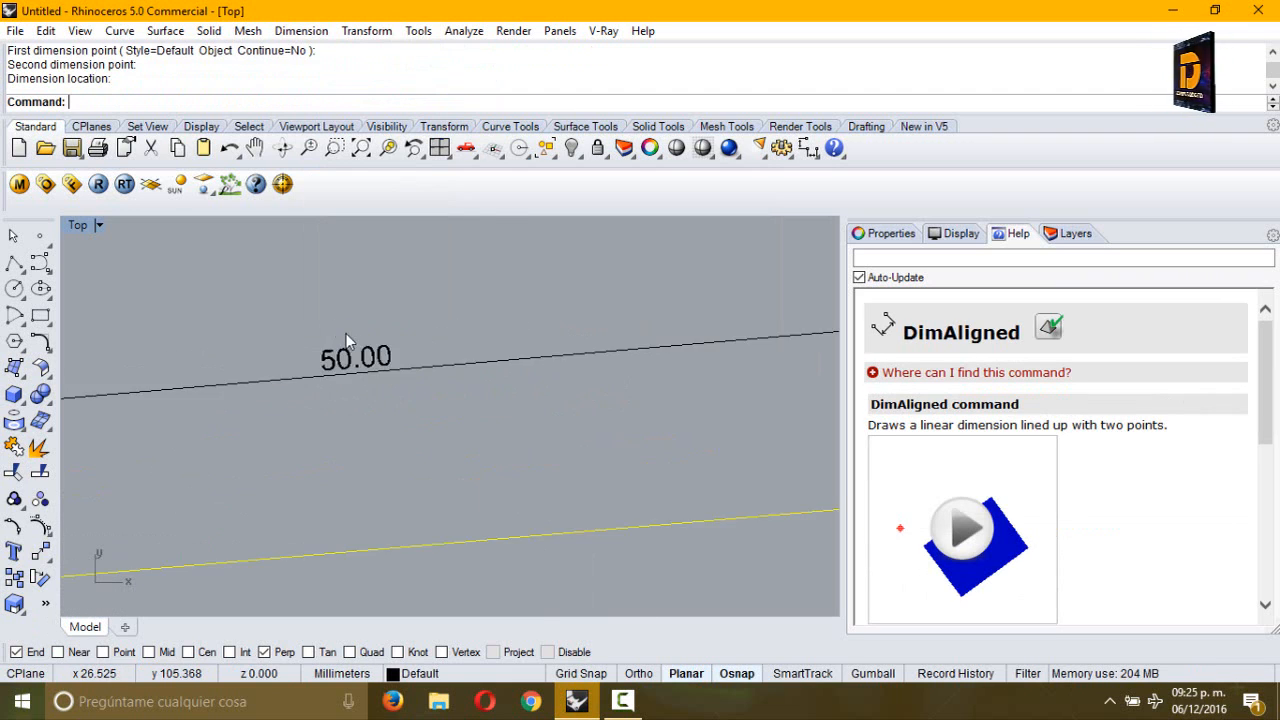
scroll(364, 362, down, 3)
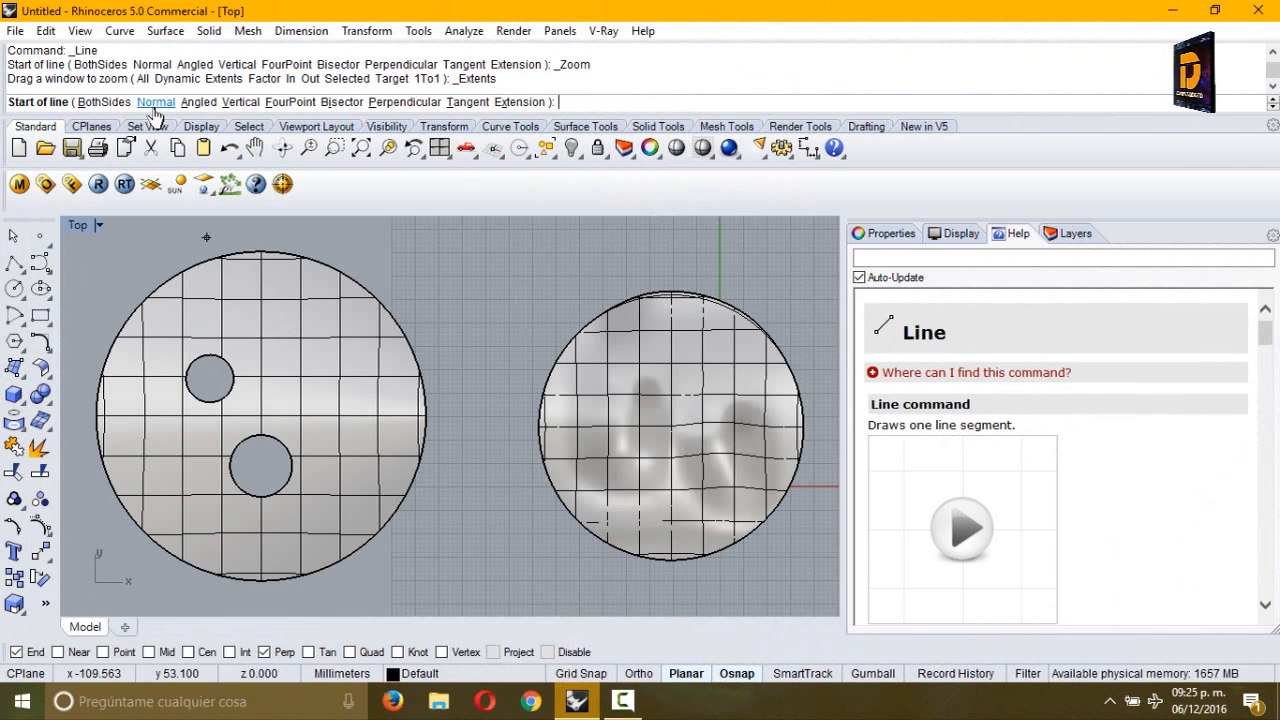
Return to four viewports and draw a very short Normal line on the flat disc with two holes, with IgnoreTrims=No
double_click(79, 227)
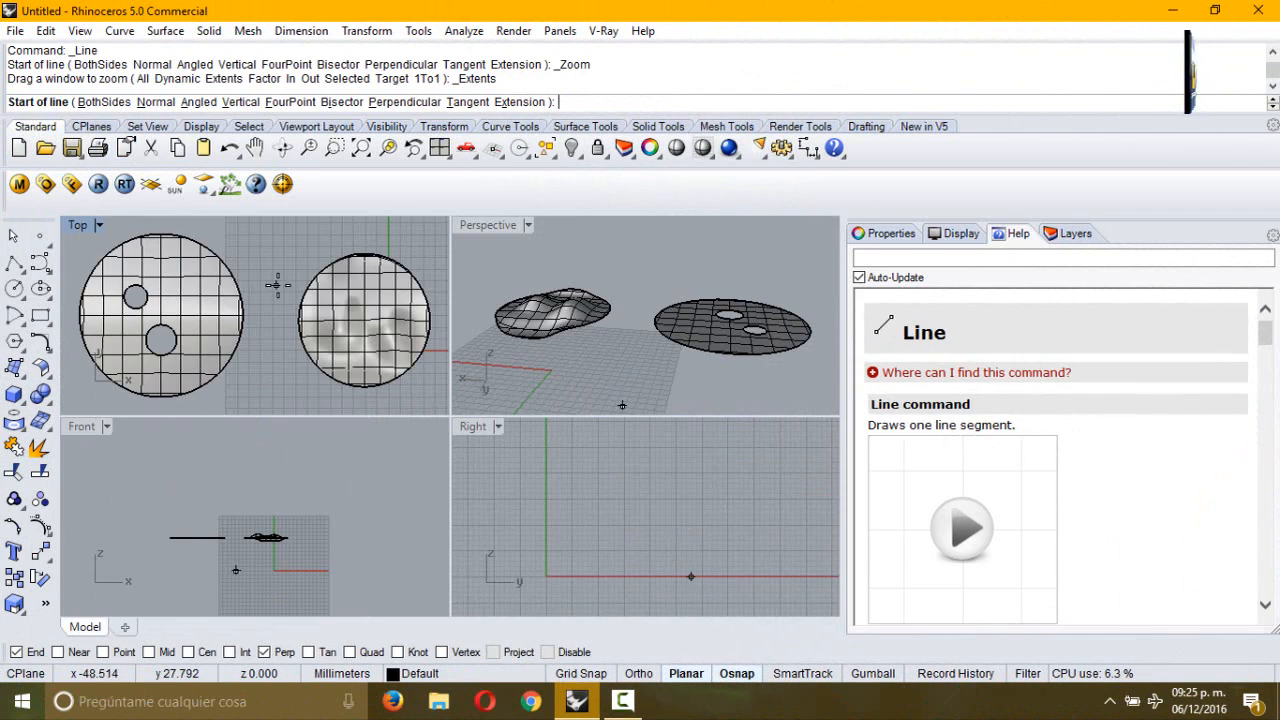
right_drag(543, 323, 588, 338)
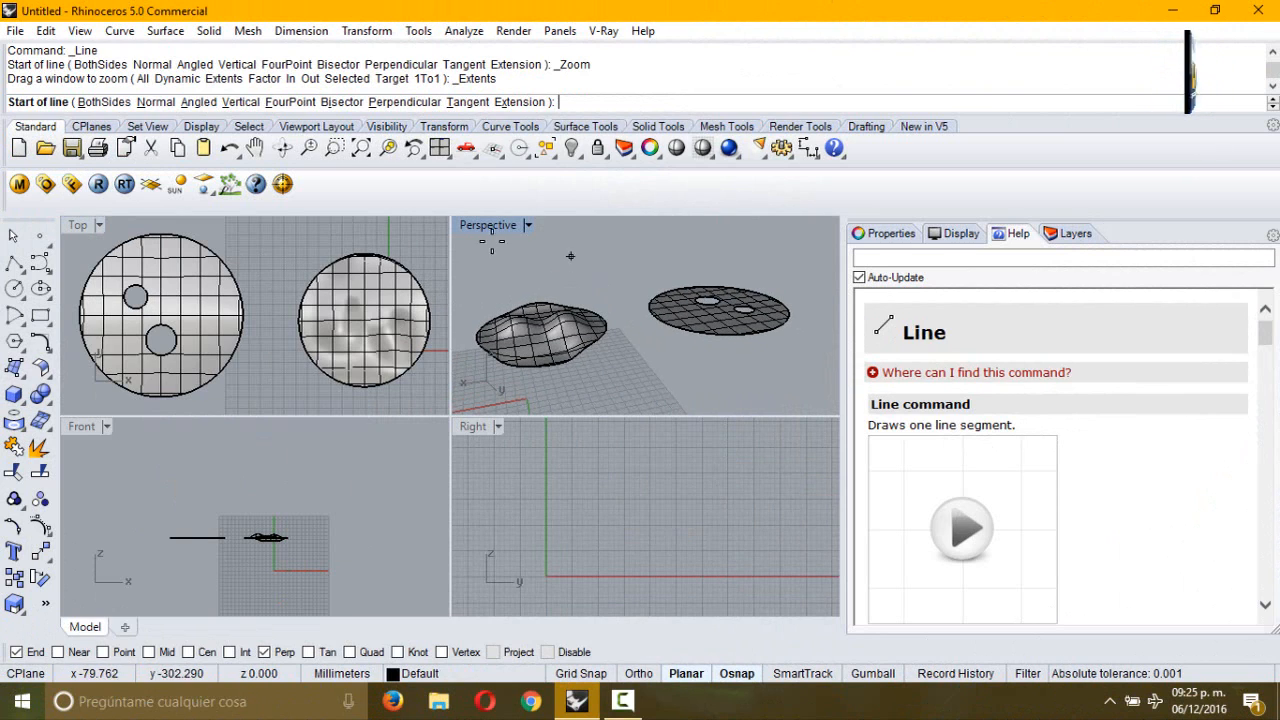
click(156, 102)
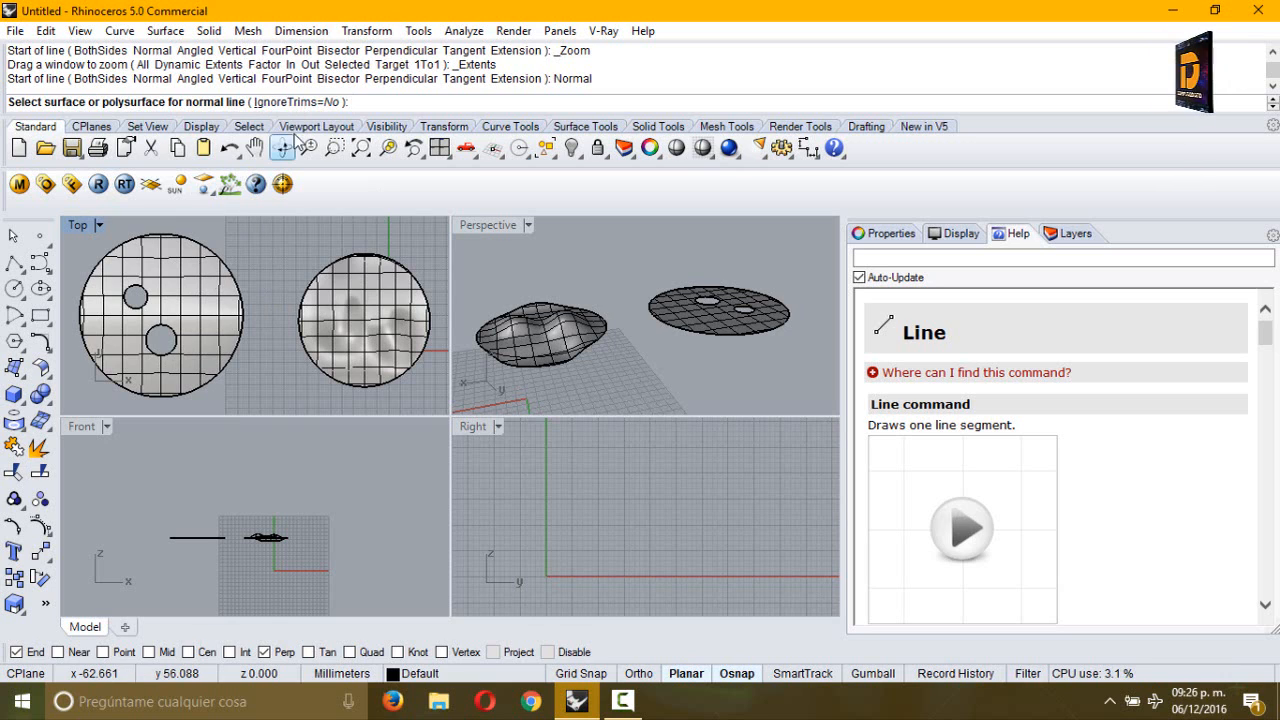
right_drag(188, 319, 234, 306)
click(236, 283)
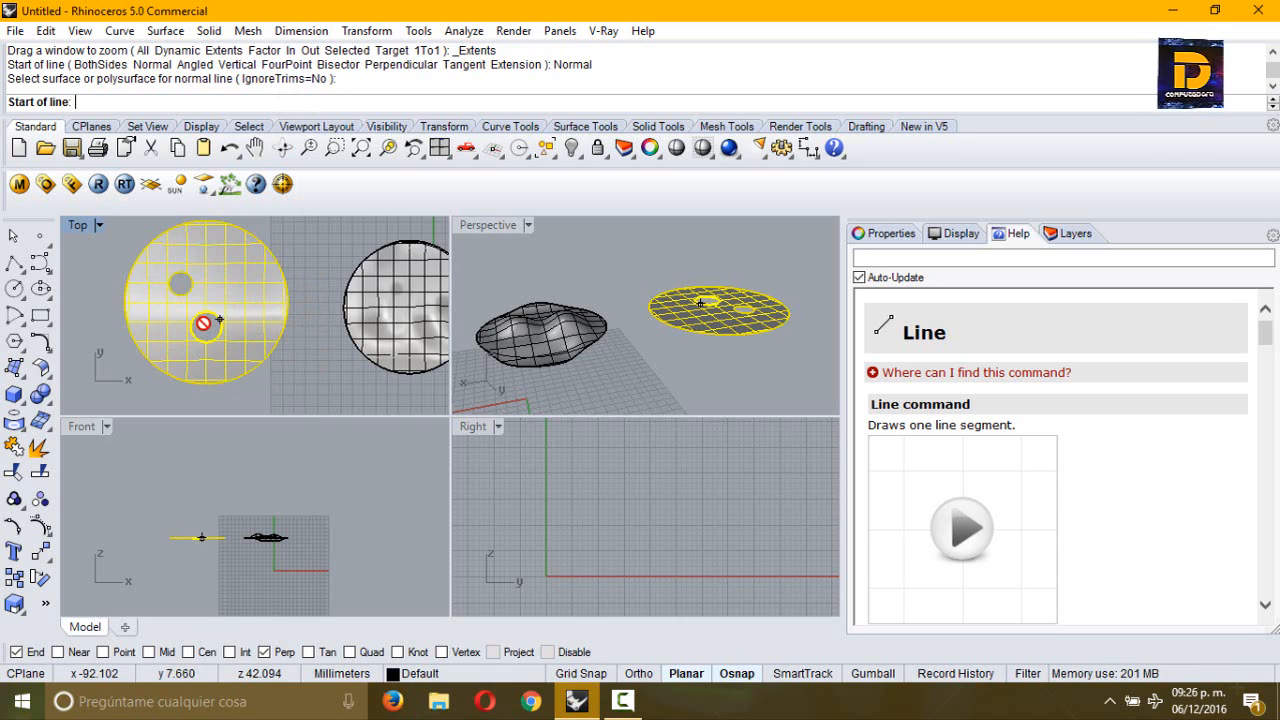
scroll(201, 325, up, 2)
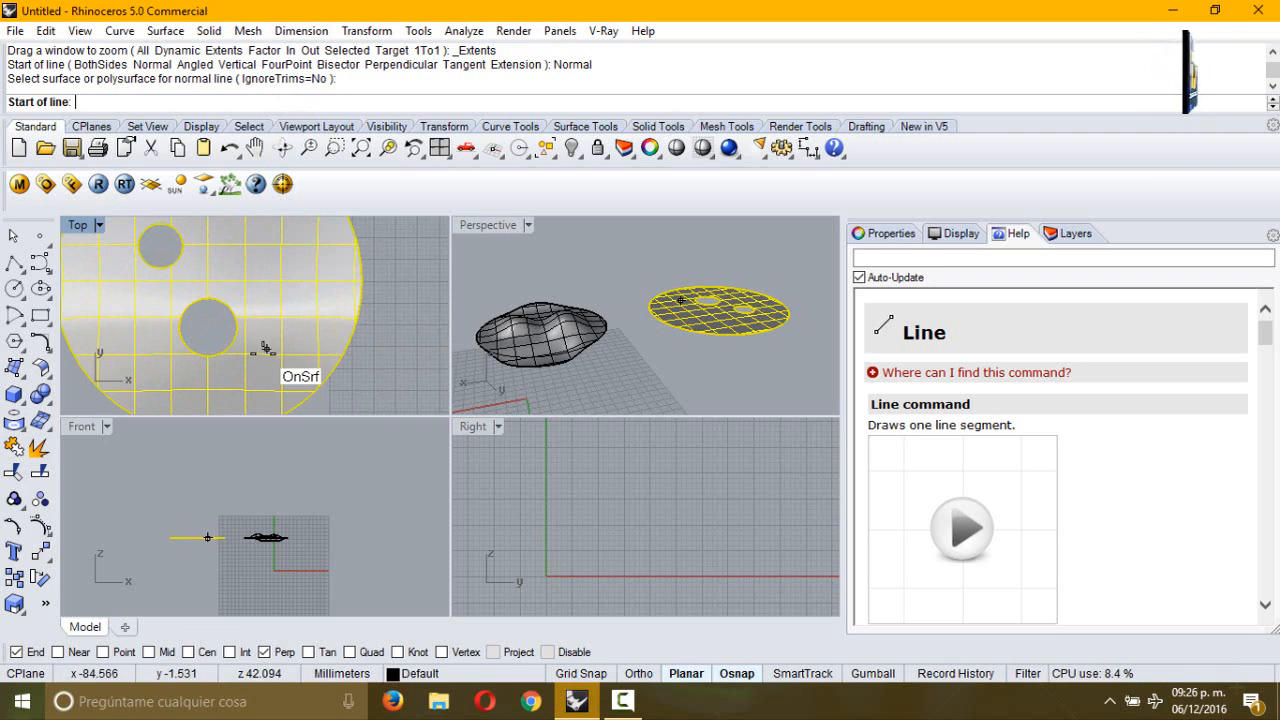
right_drag(249, 300, 290, 324)
scroll(296, 298, down, 3)
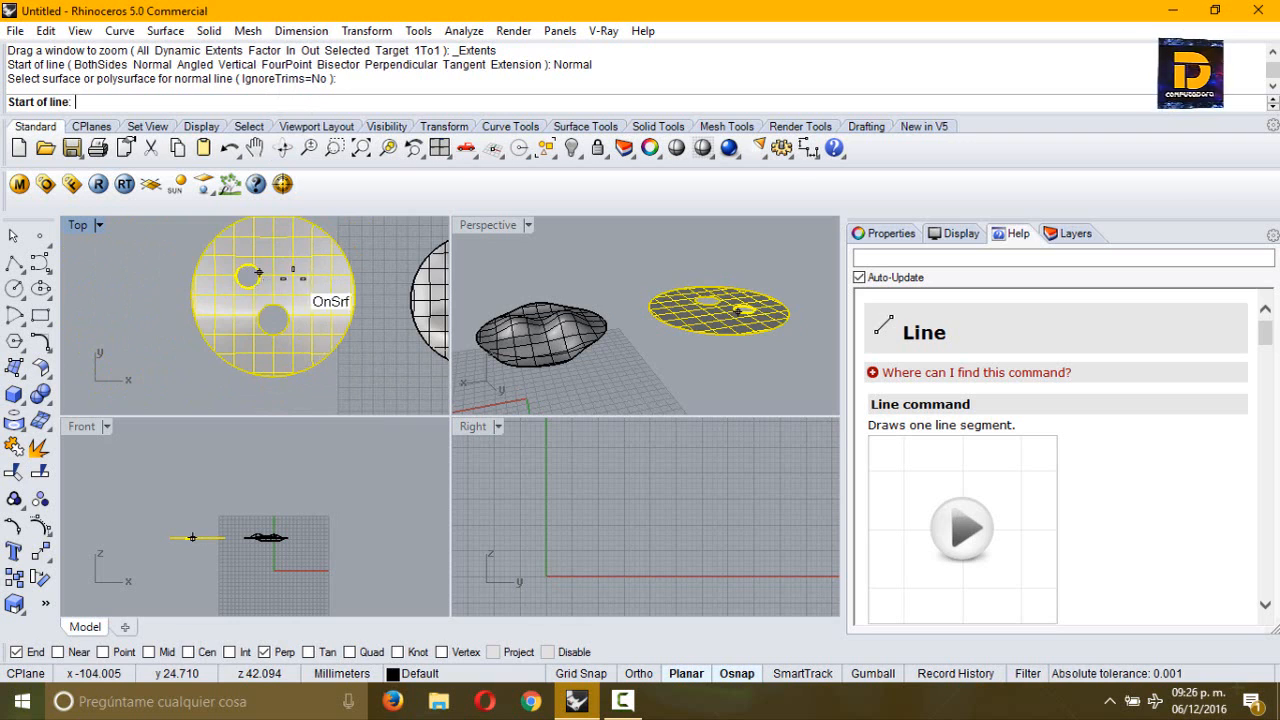
right_drag(293, 277, 253, 300)
click(234, 291)
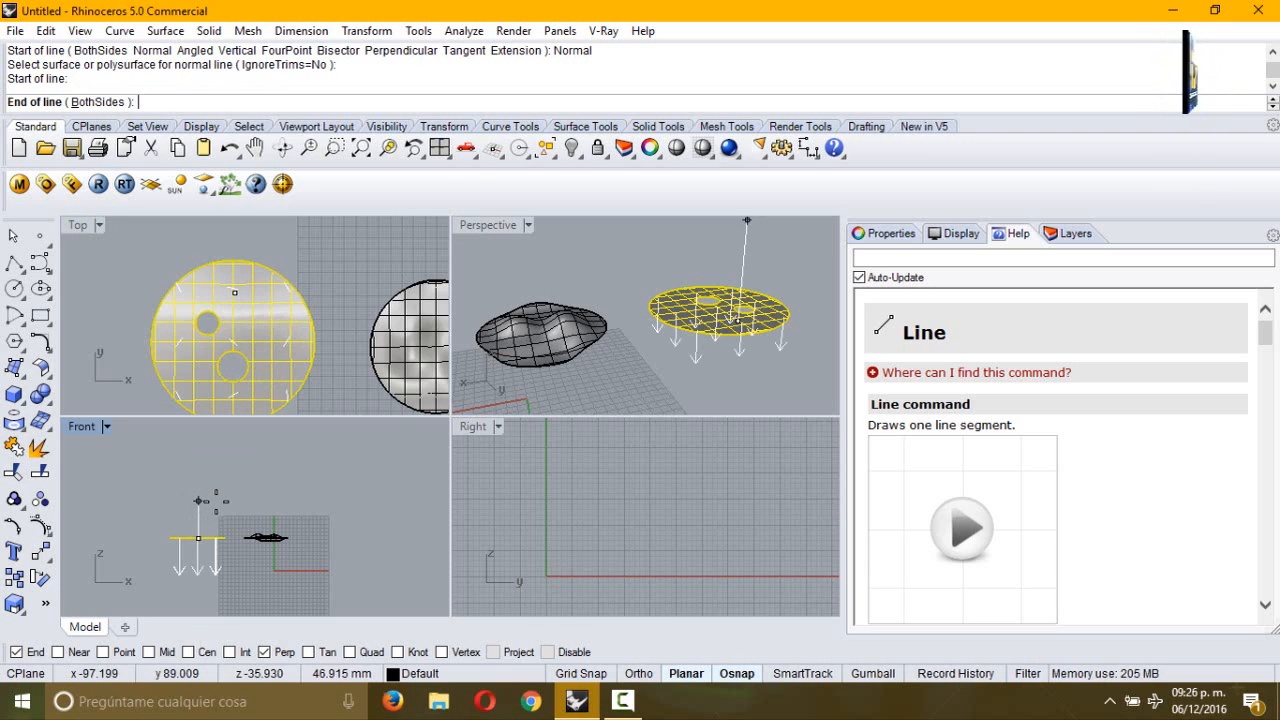
right_drag(220, 497, 295, 490)
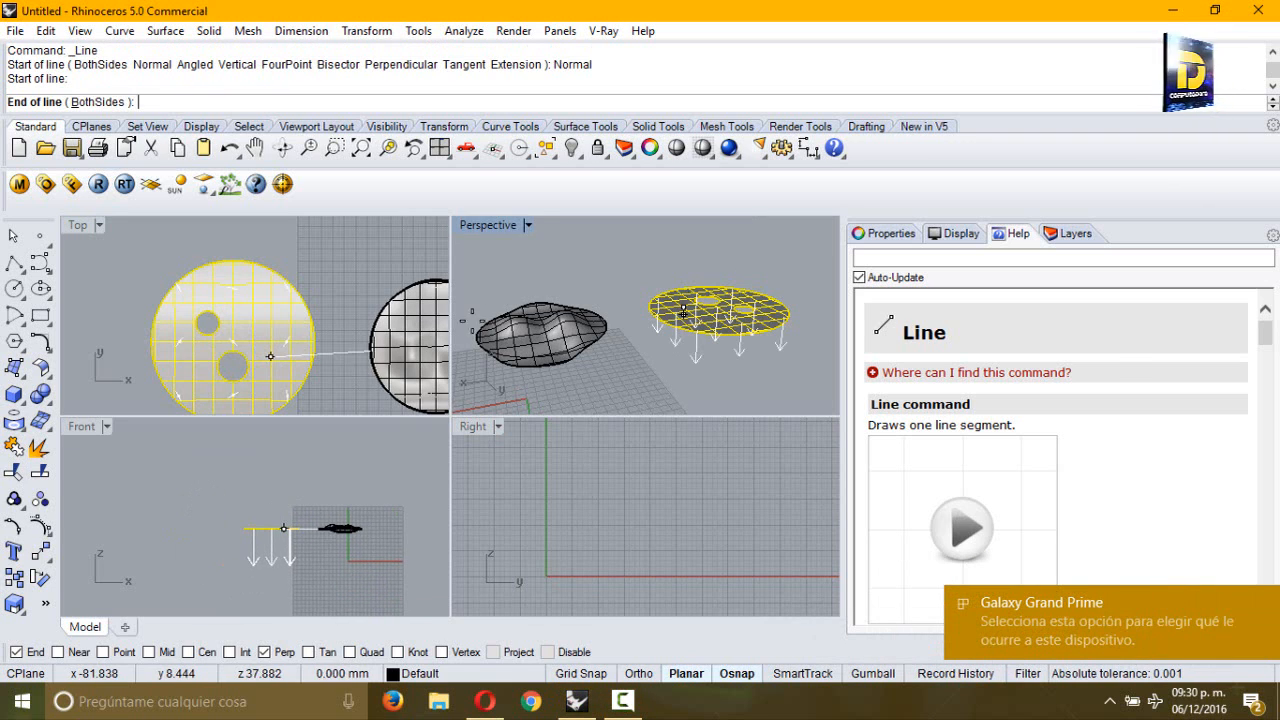
click(271, 365)
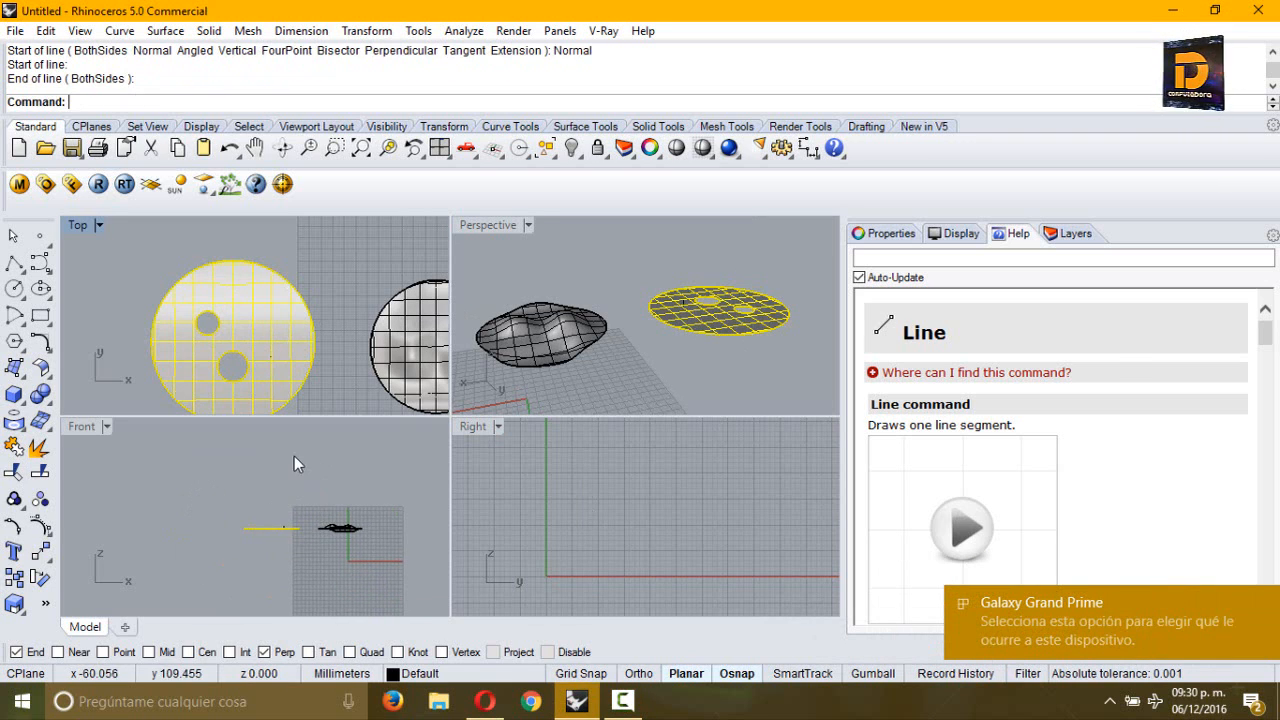
Draw another Normal line rising from the flat disc beside its larger hole, setting its upper end in the Front view
right_click(261, 329)
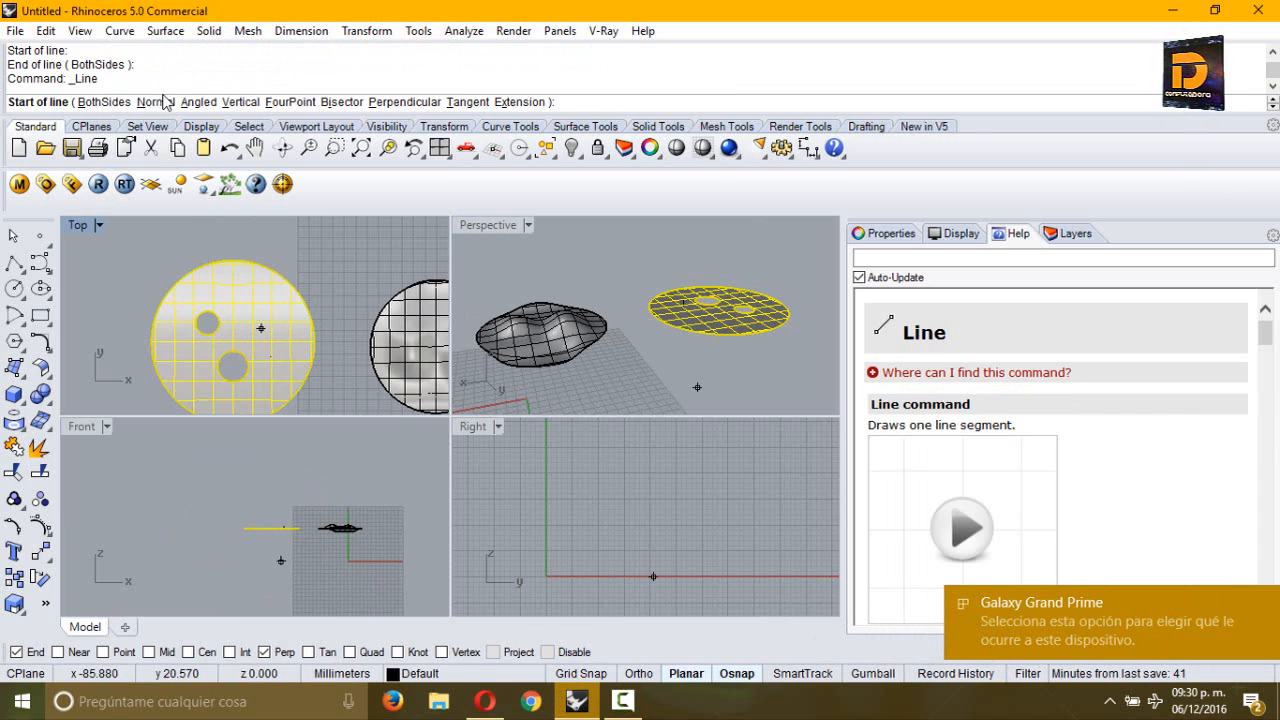
click(156, 102)
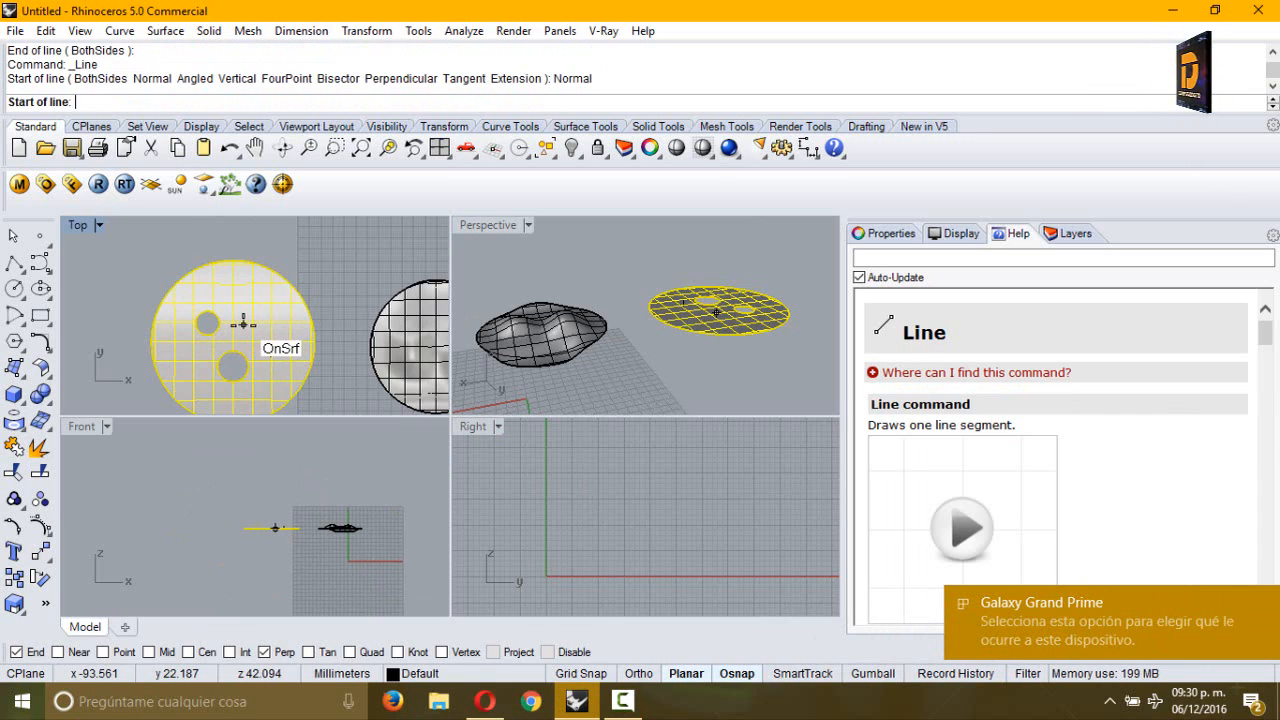
click(269, 378)
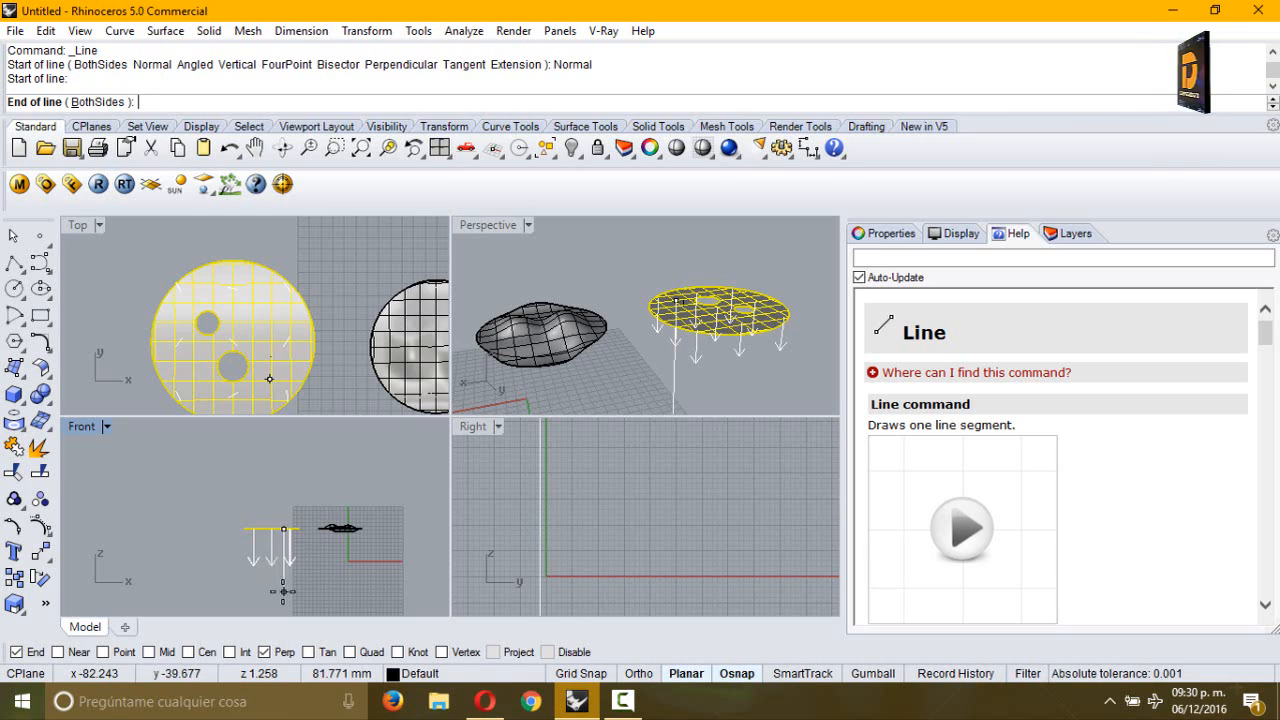
right_drag(294, 469, 271, 501)
click(264, 466)
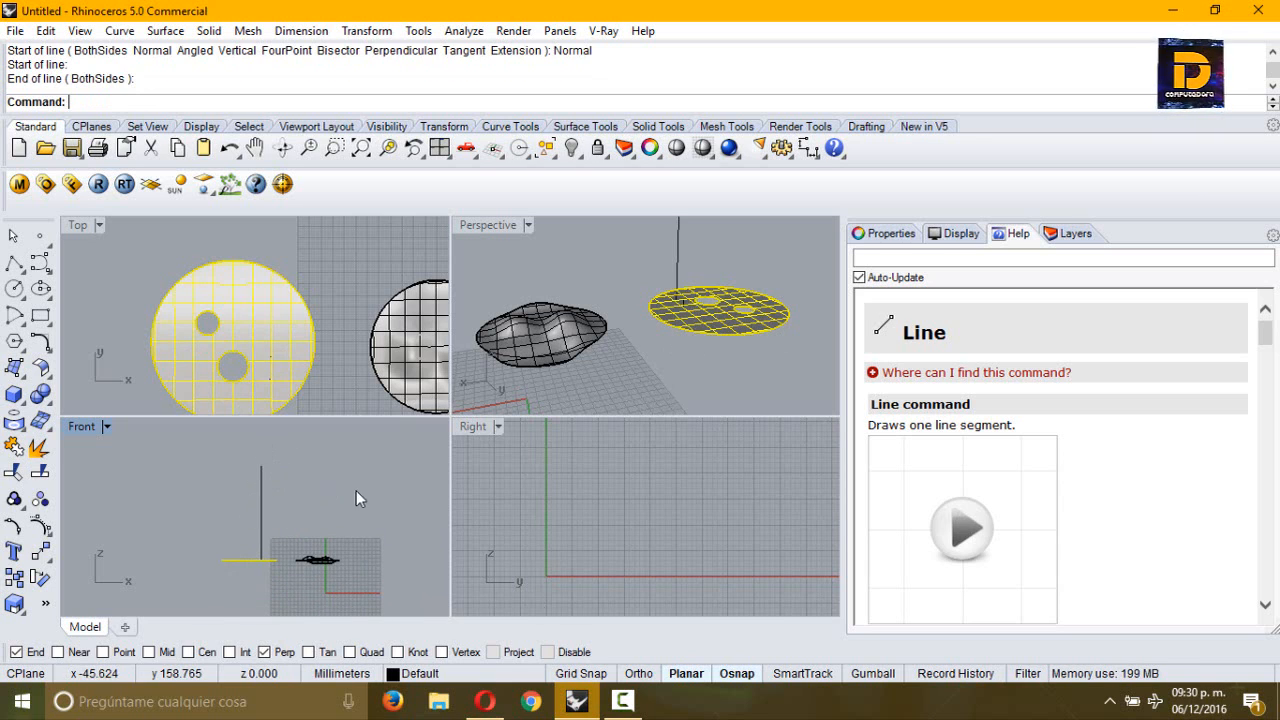
Examine the line standing on the flat disc in an enlarged Perspective view, returning to the four-viewport layout
right_drag(694, 327, 605, 334)
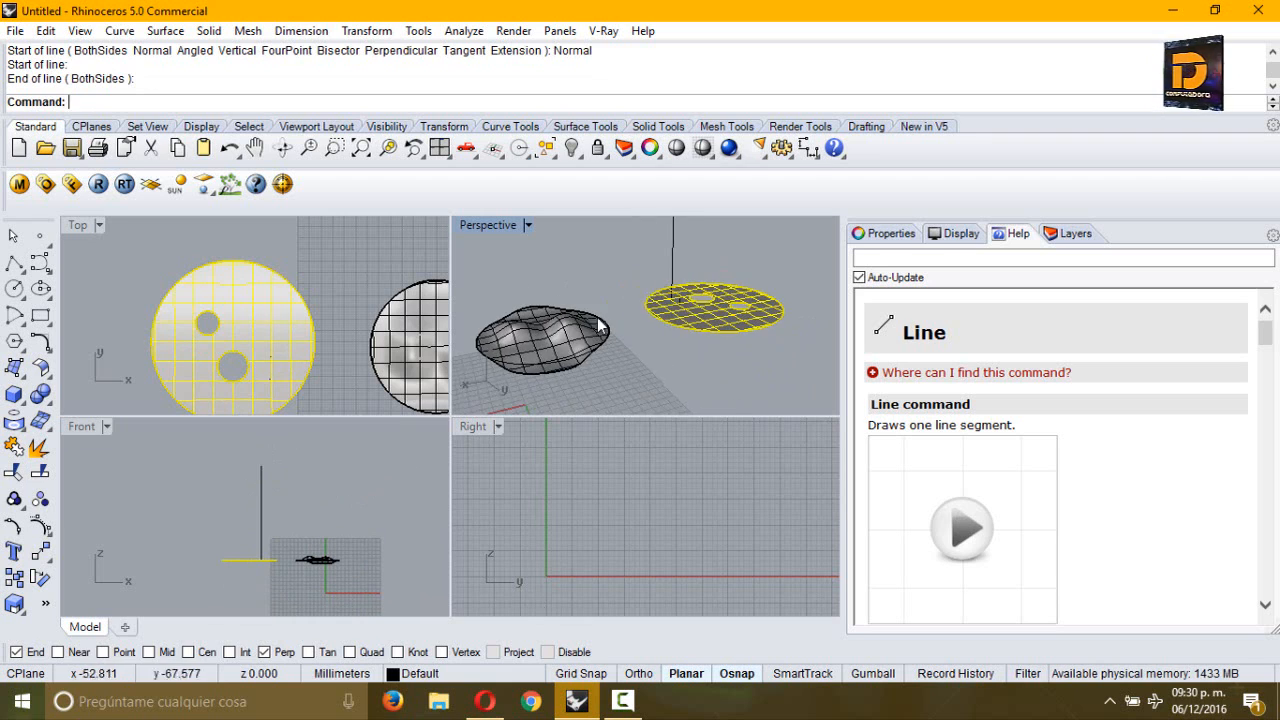
click(660, 274)
scroll(672, 290, up, 7)
scroll(678, 313, down, 2)
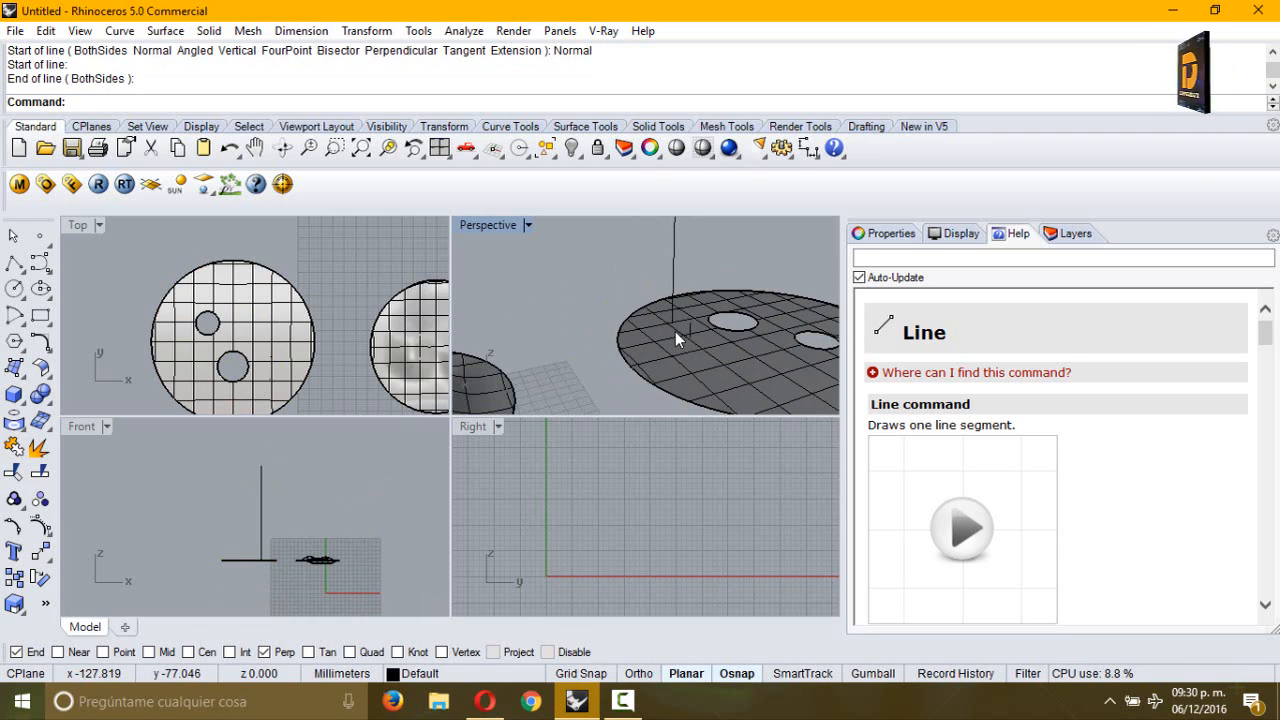
double_click(486, 225)
scroll(566, 277, down, 9)
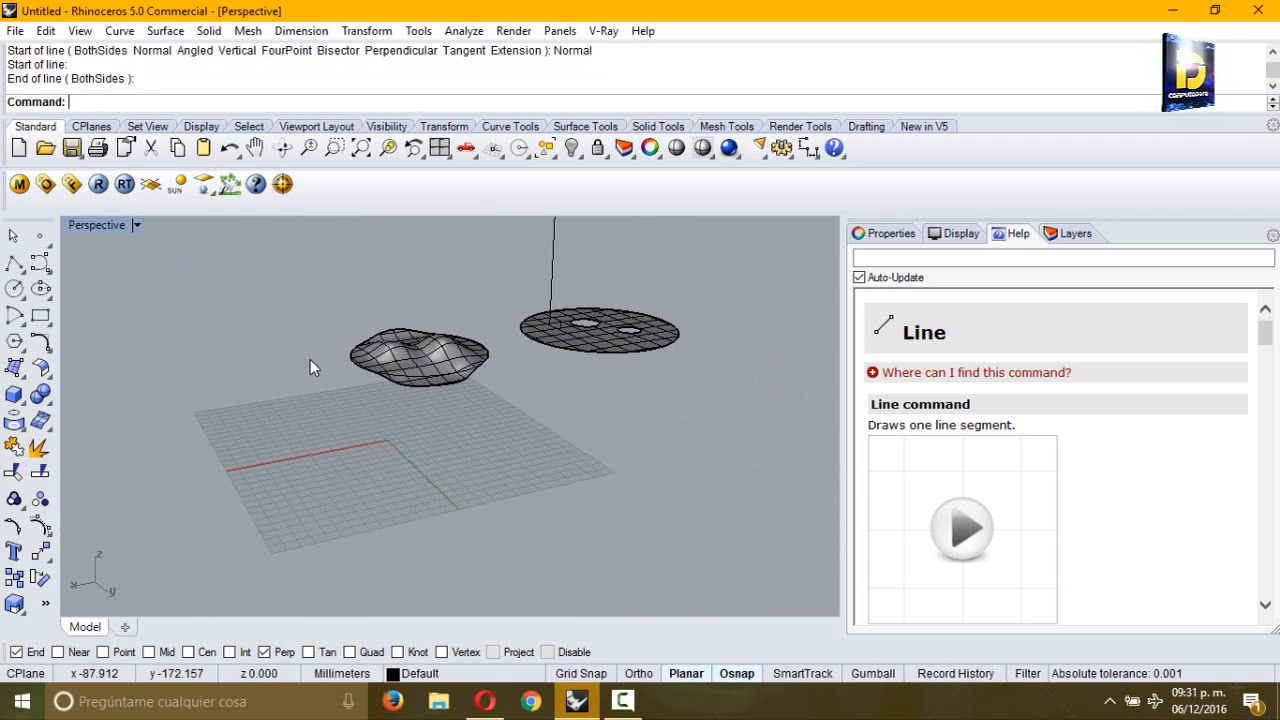
double_click(98, 228)
Draw a line normal to the flat disc with IgnoreTrims=Yes, starting inside the larger hole and extending upward in the Front view
key(Return)
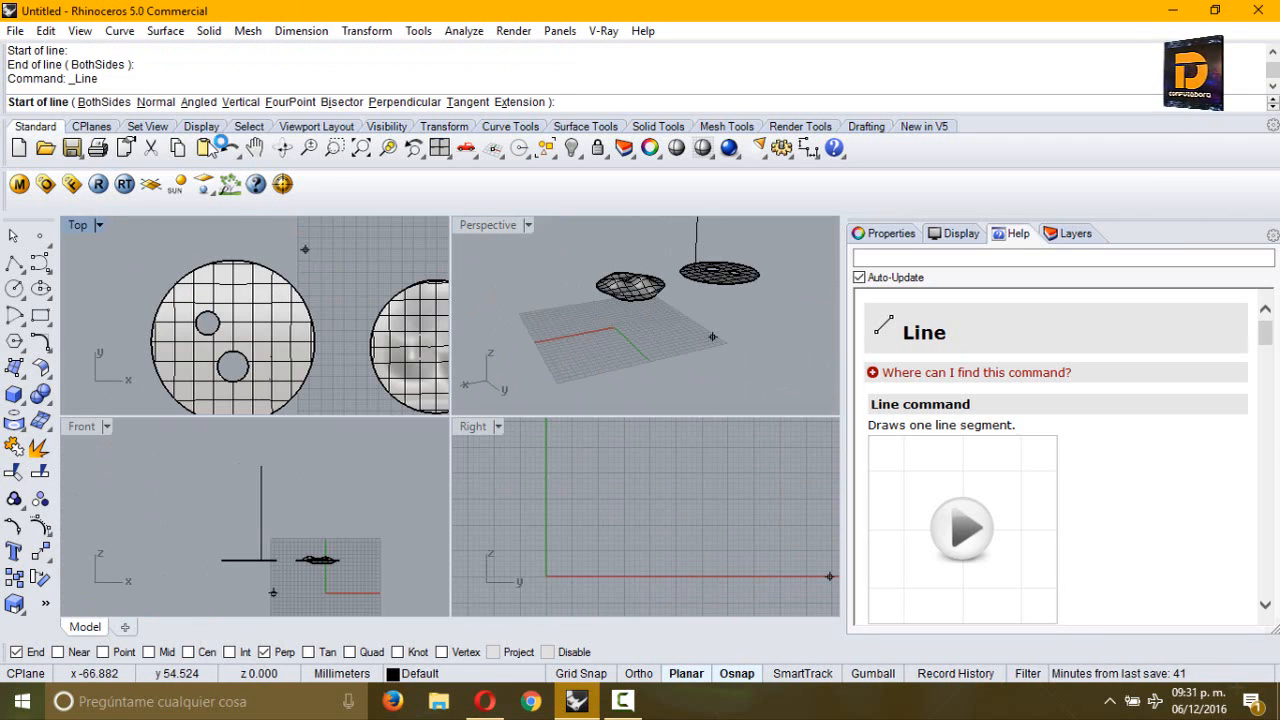
click(156, 103)
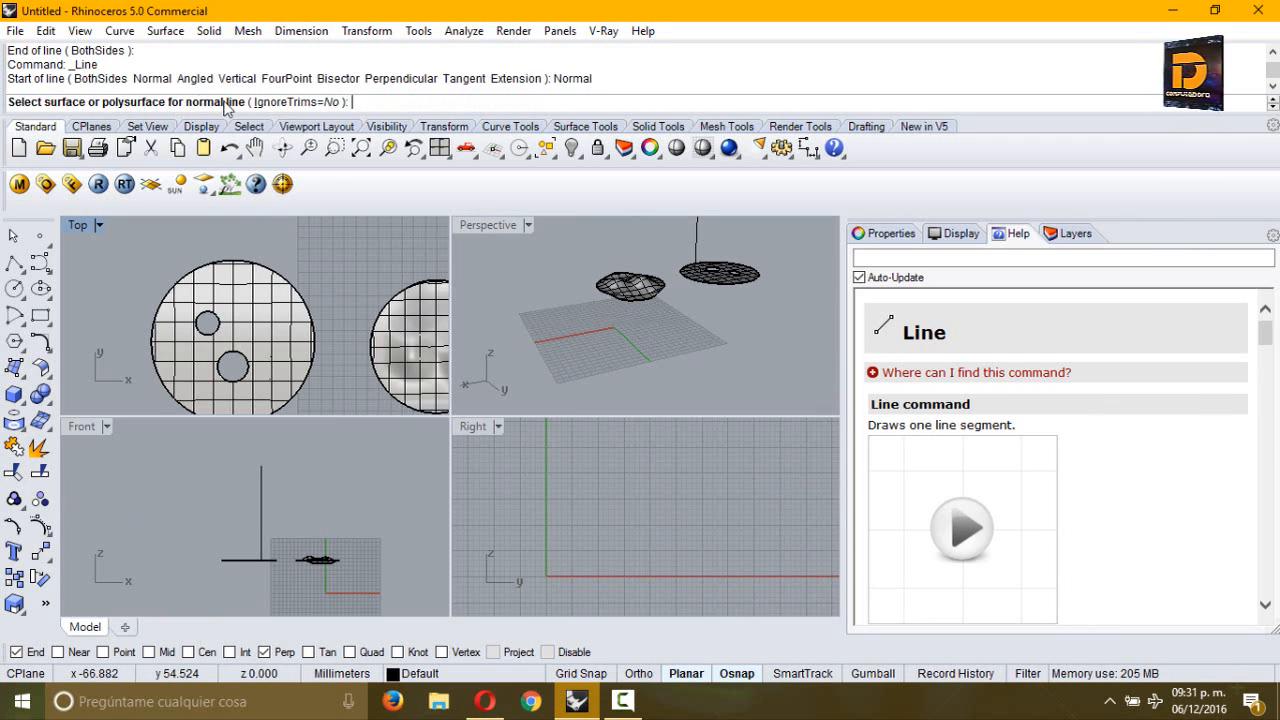
click(291, 103)
click(249, 378)
scroll(250, 375, up, 5)
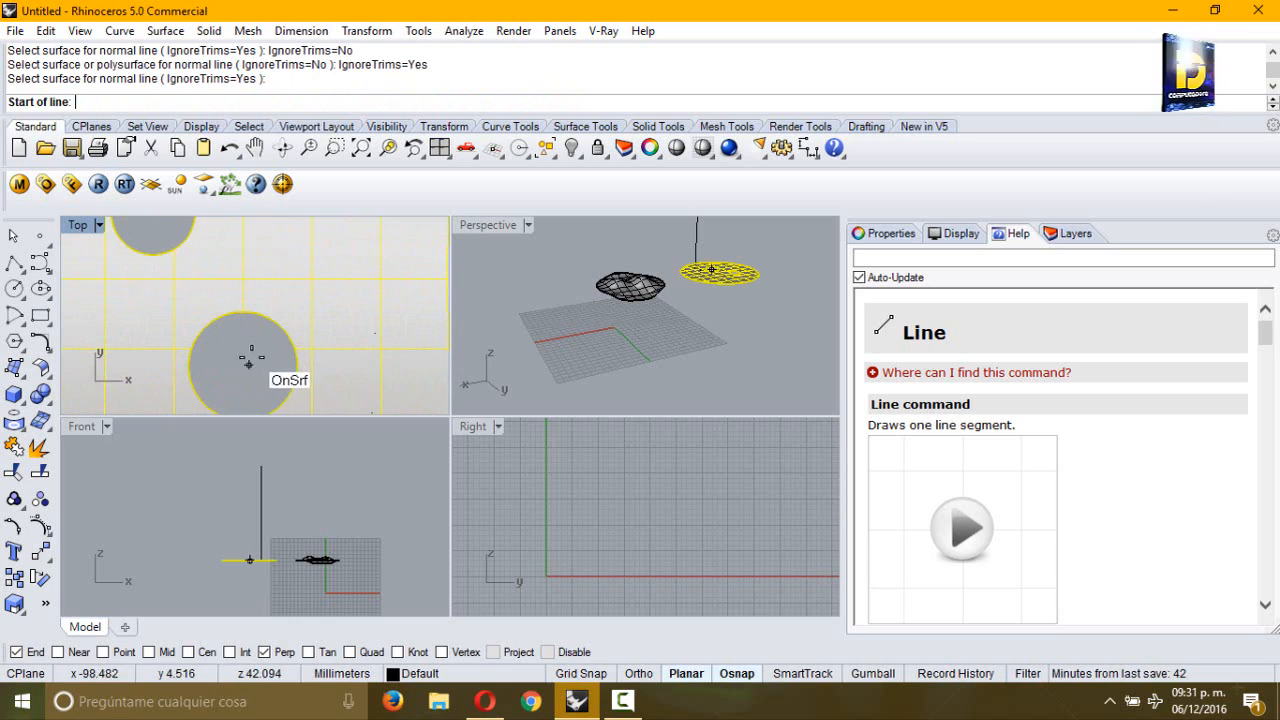
click(256, 362)
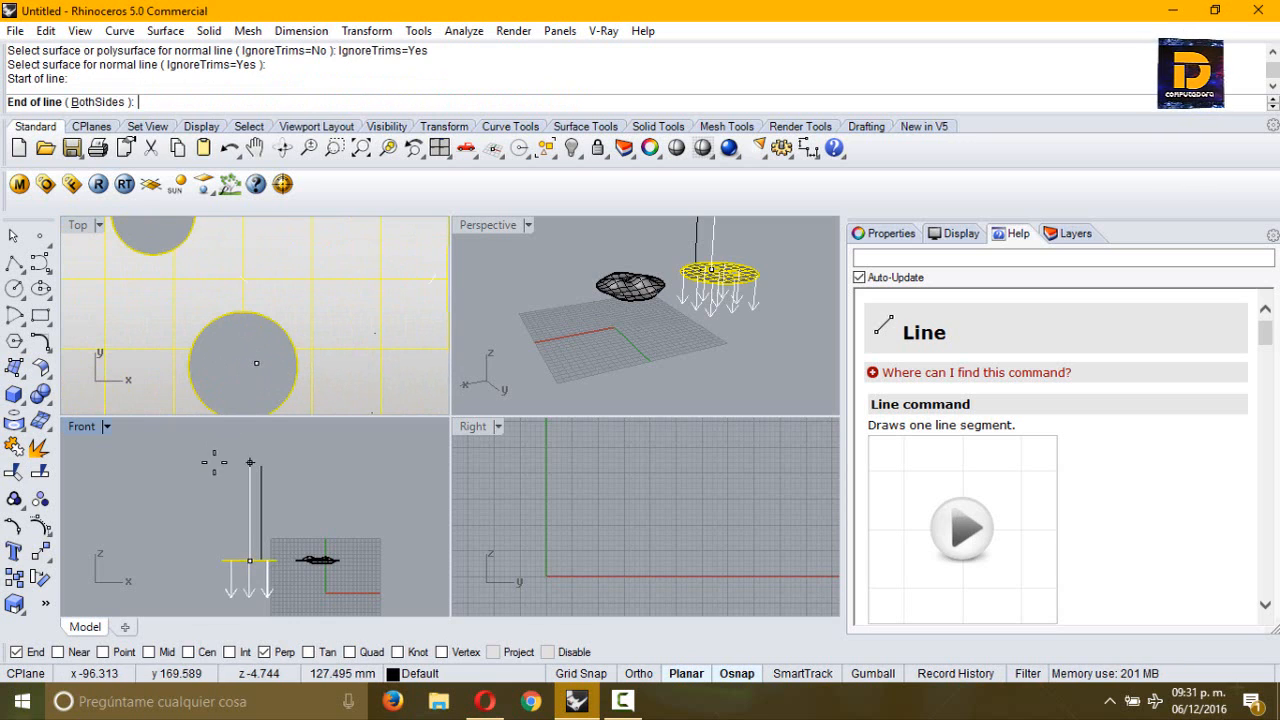
click(250, 480)
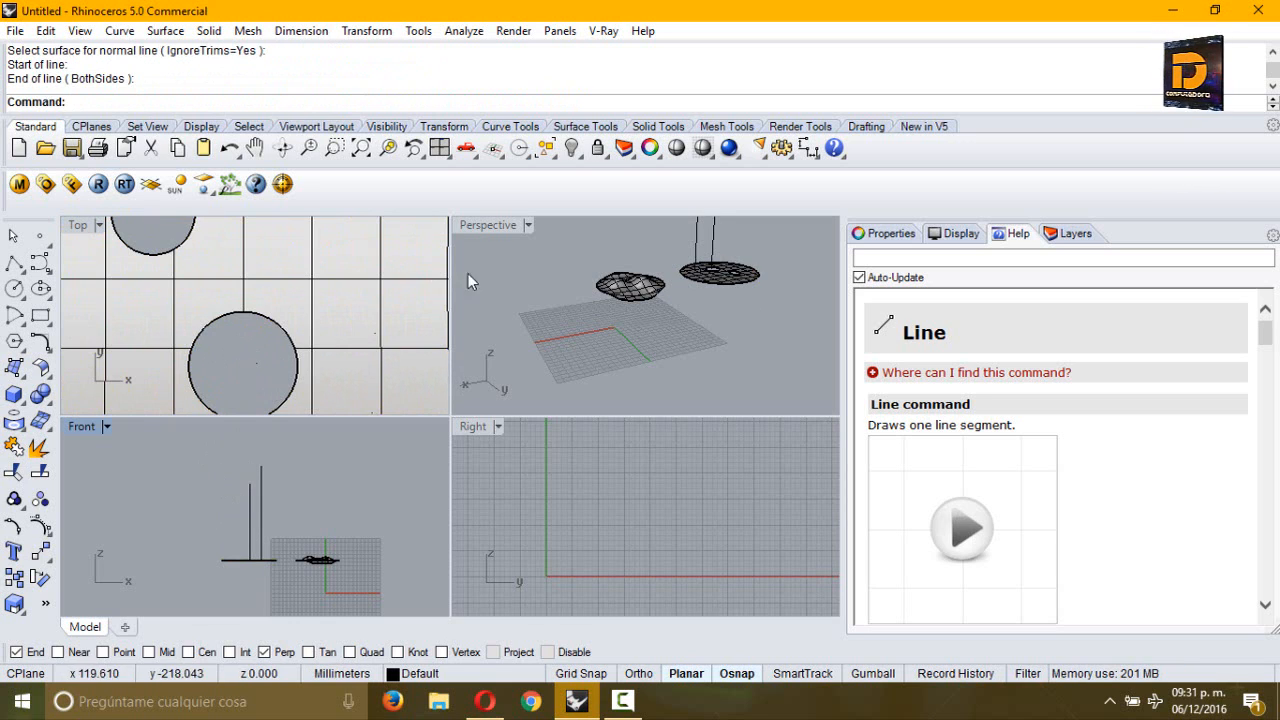
right_drag(598, 310, 640, 305)
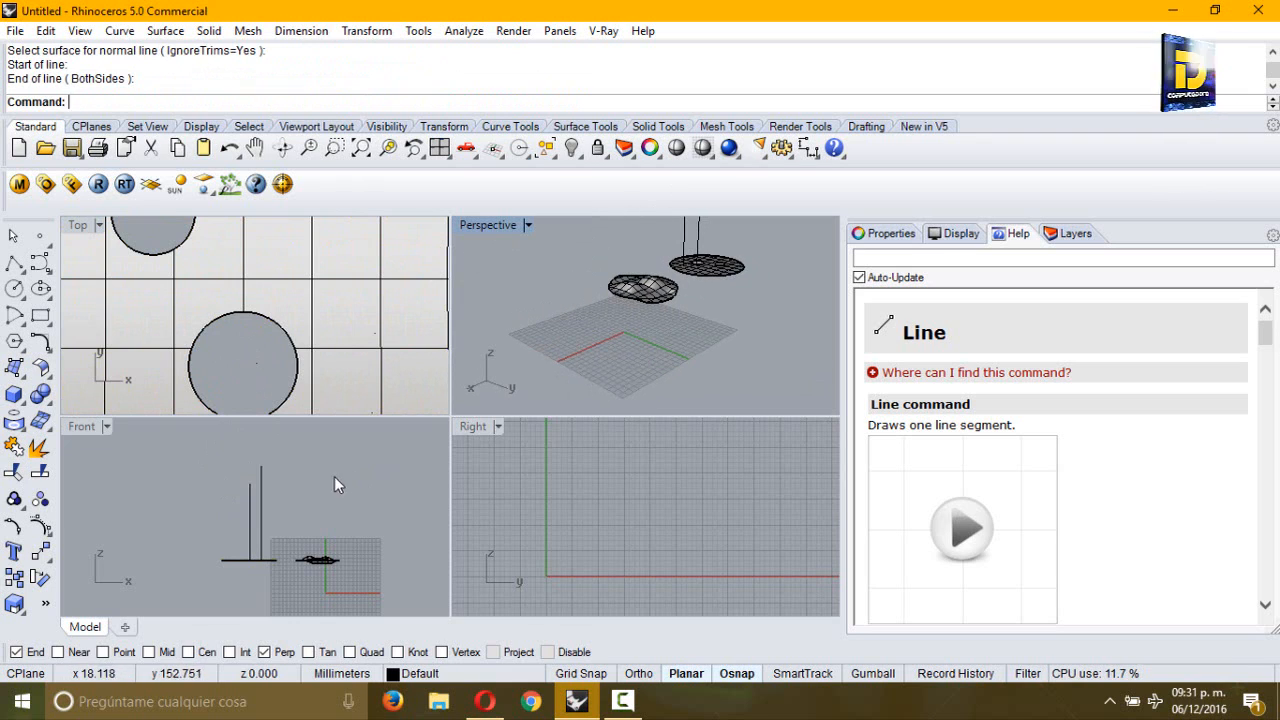
Draw a line about 17 mm long normal to the wavy round surface, starting near its middle and extending upward
scroll(138, 305, down, 12)
right_drag(235, 312, 133, 321)
right_click(192, 243)
click(160, 103)
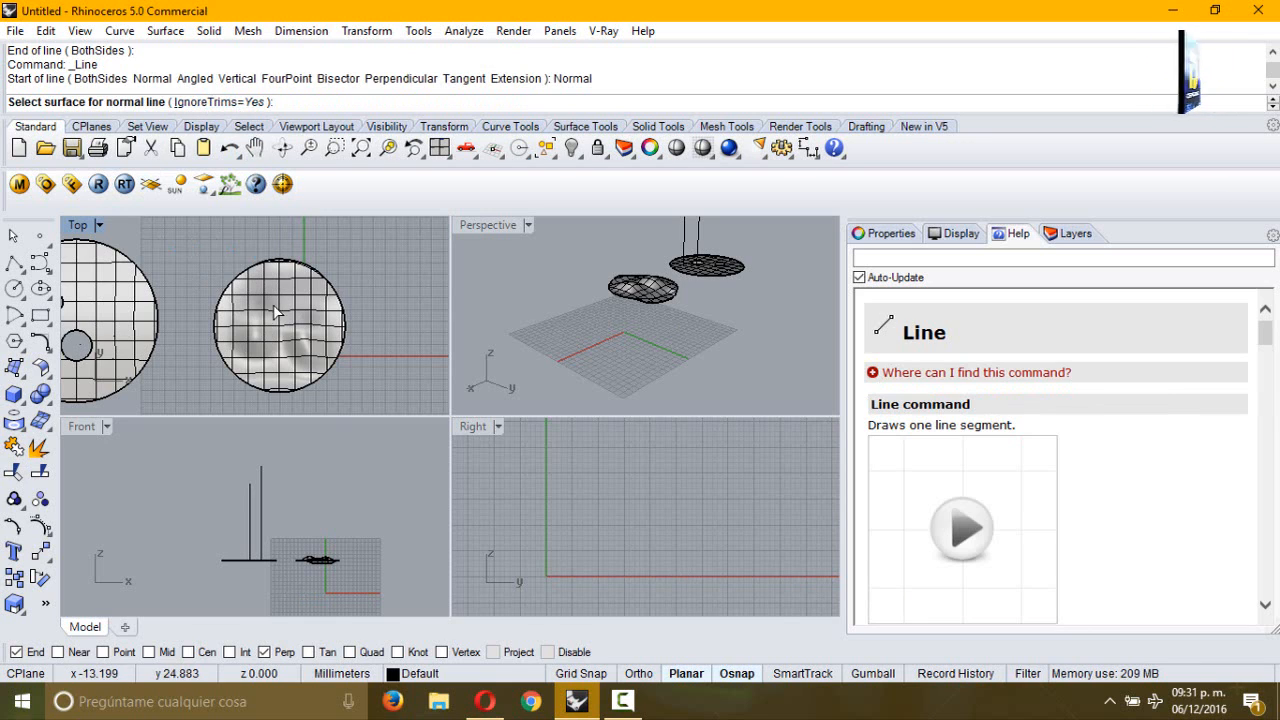
click(275, 332)
scroll(289, 348, up, 3)
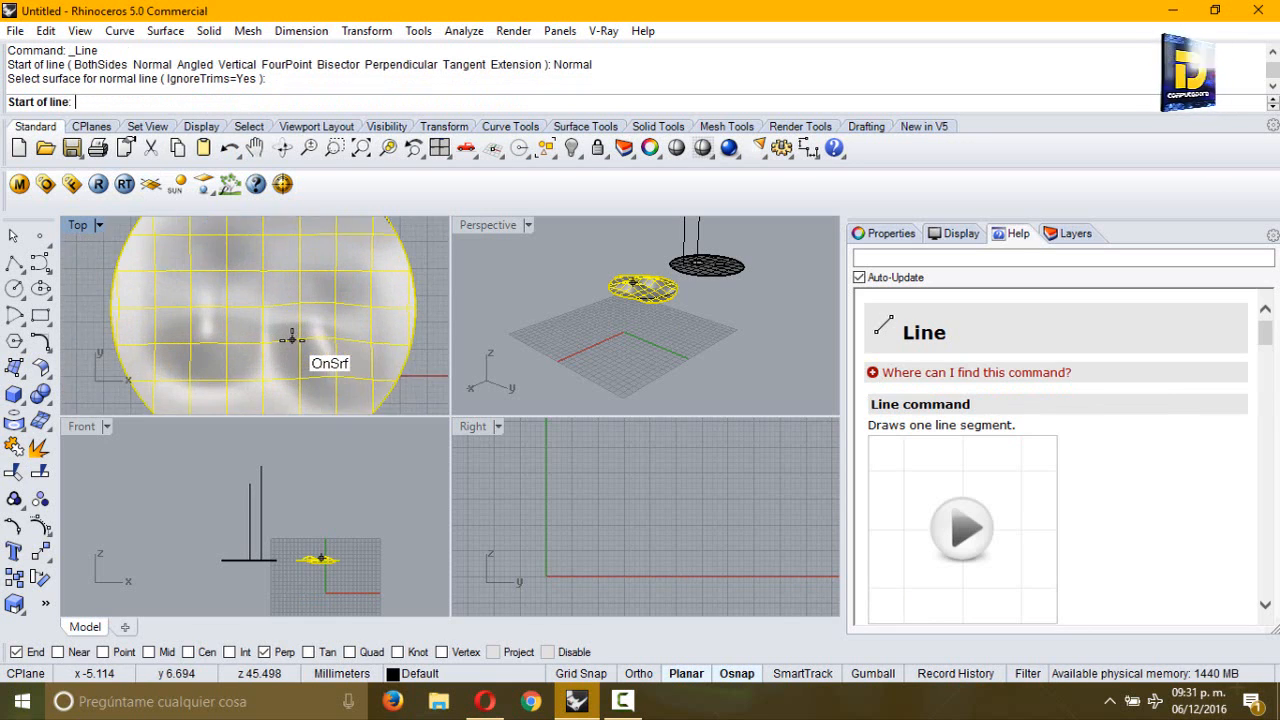
click(289, 355)
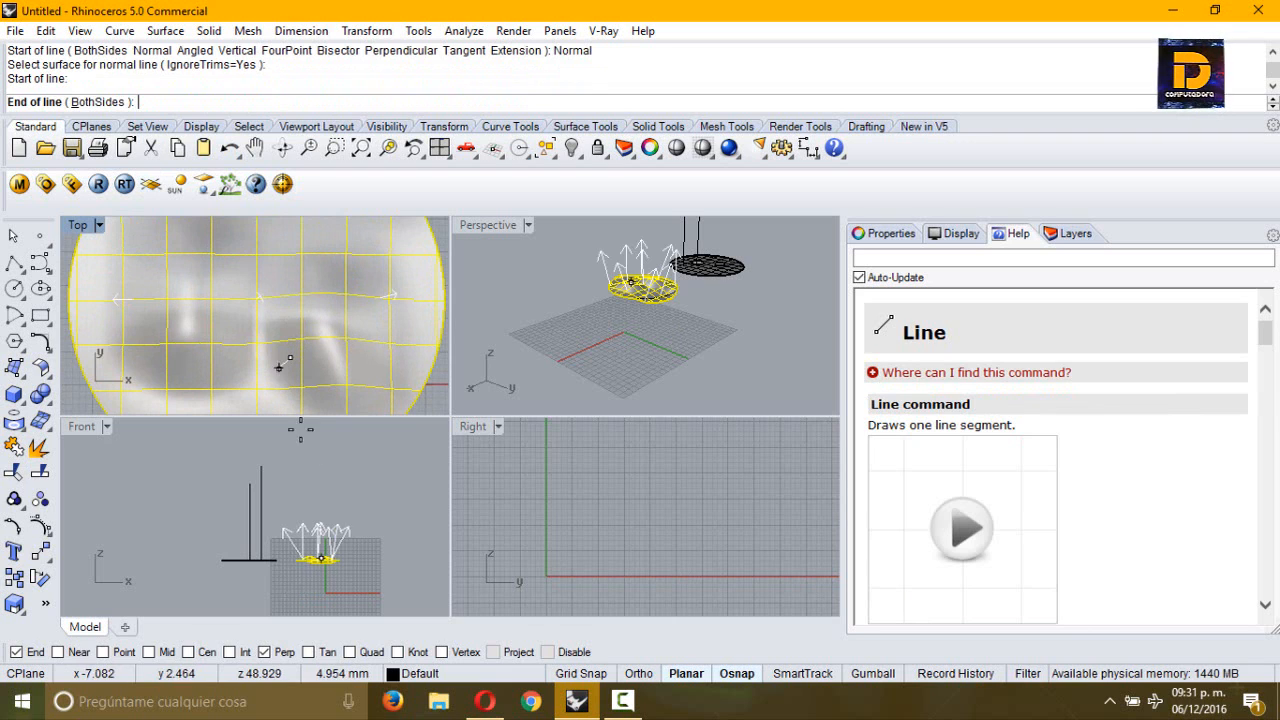
right_drag(287, 558, 316, 453)
scroll(557, 526, down, 6)
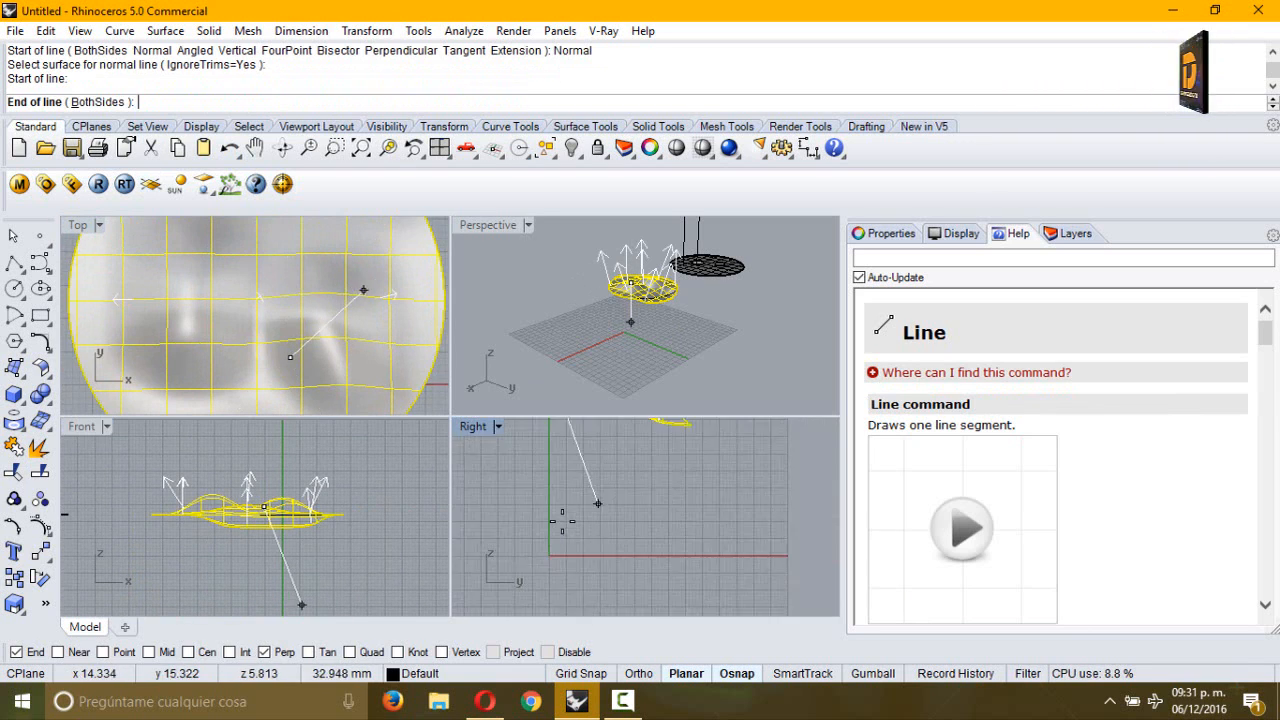
right_drag(580, 504, 601, 563)
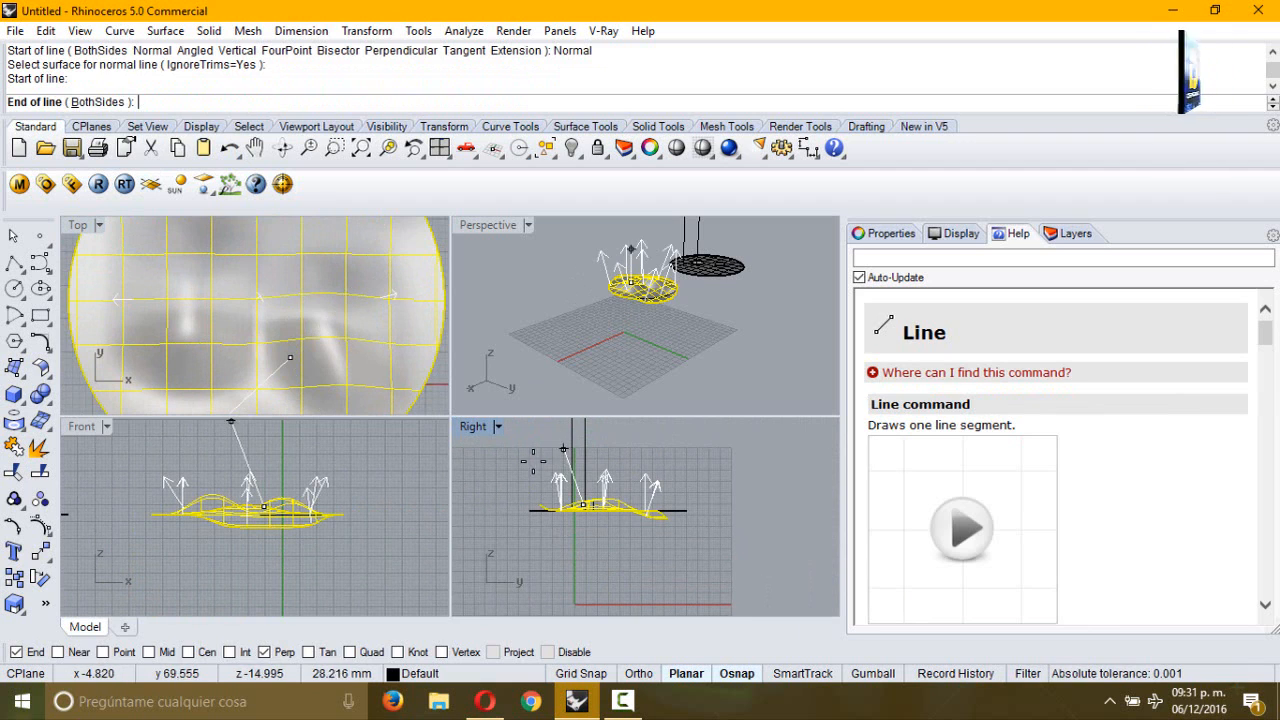
right_drag(243, 467, 278, 509)
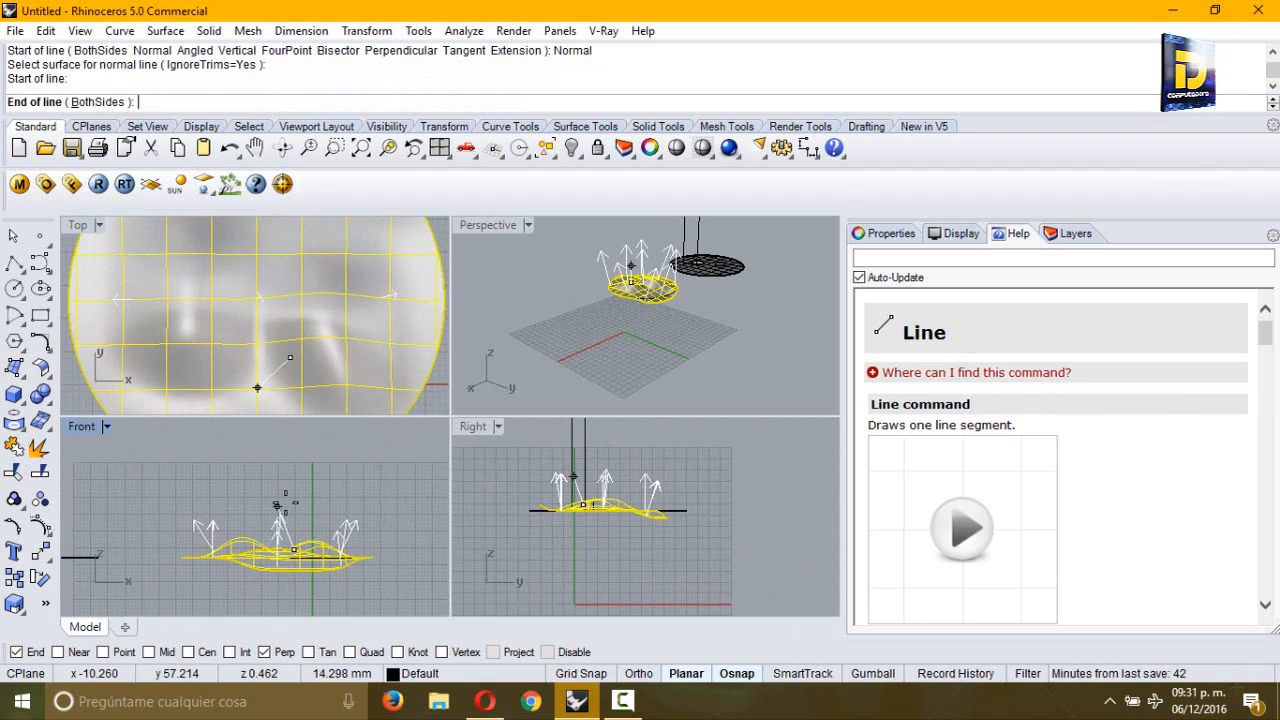
scroll(278, 505, up, 3)
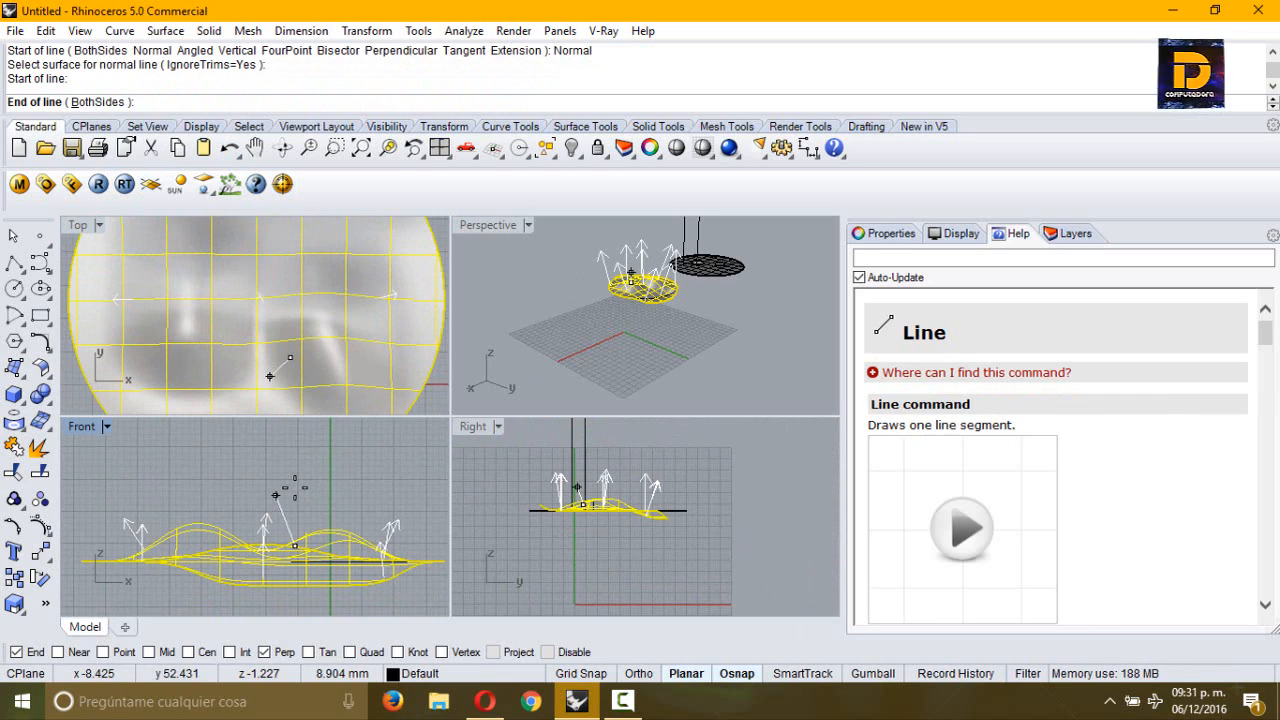
click(258, 450)
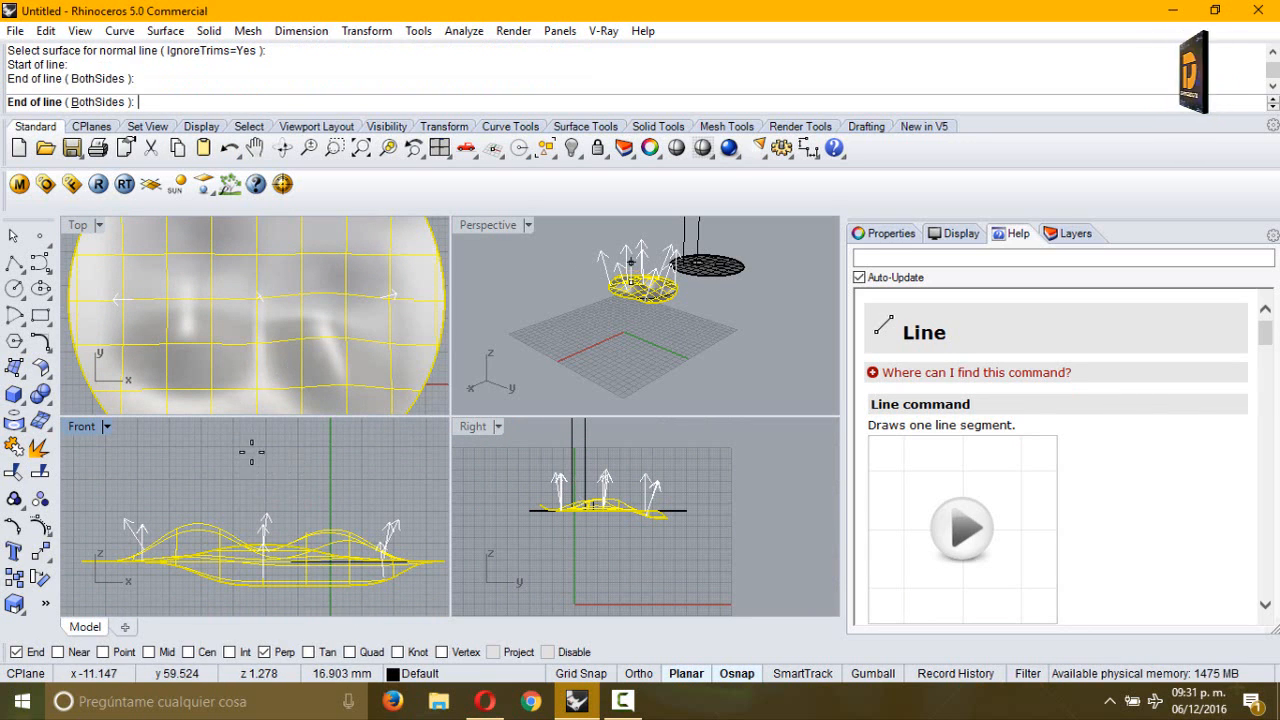
Draw a second line normal to the wavy surface, starting on the slope of the left bump and extending upward in the Front view
right_click(338, 340)
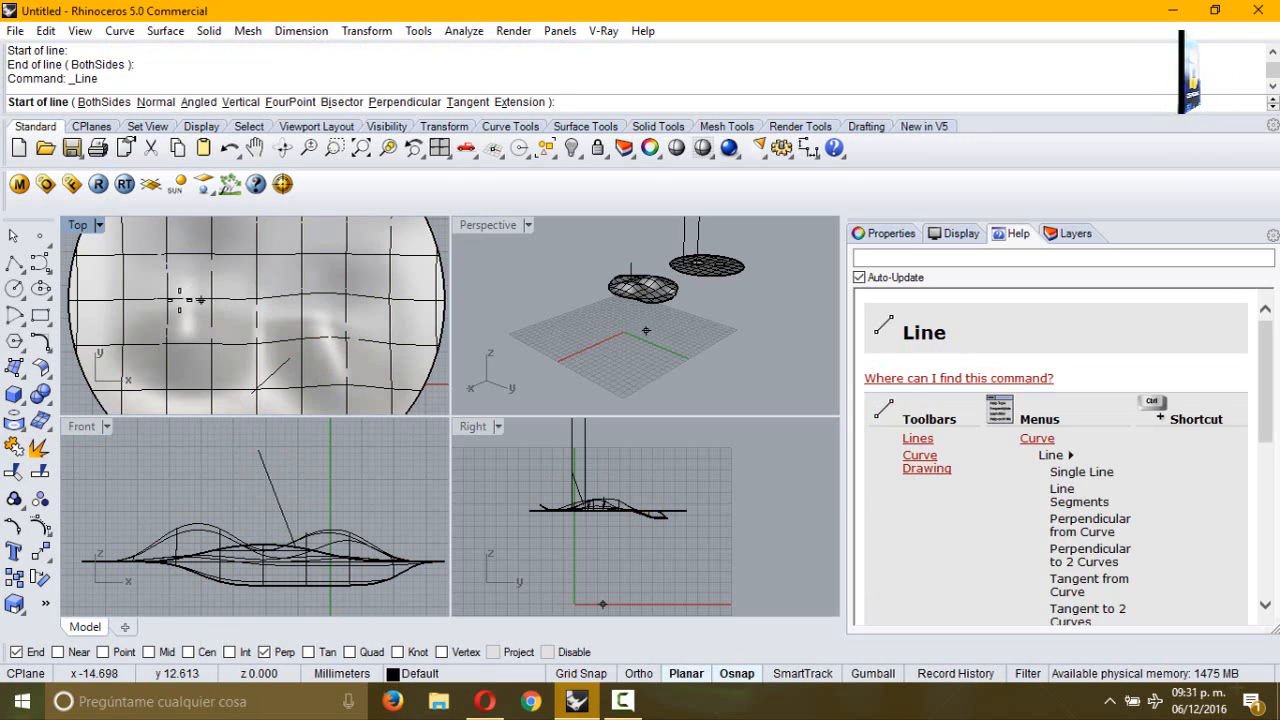
right_click(191, 239)
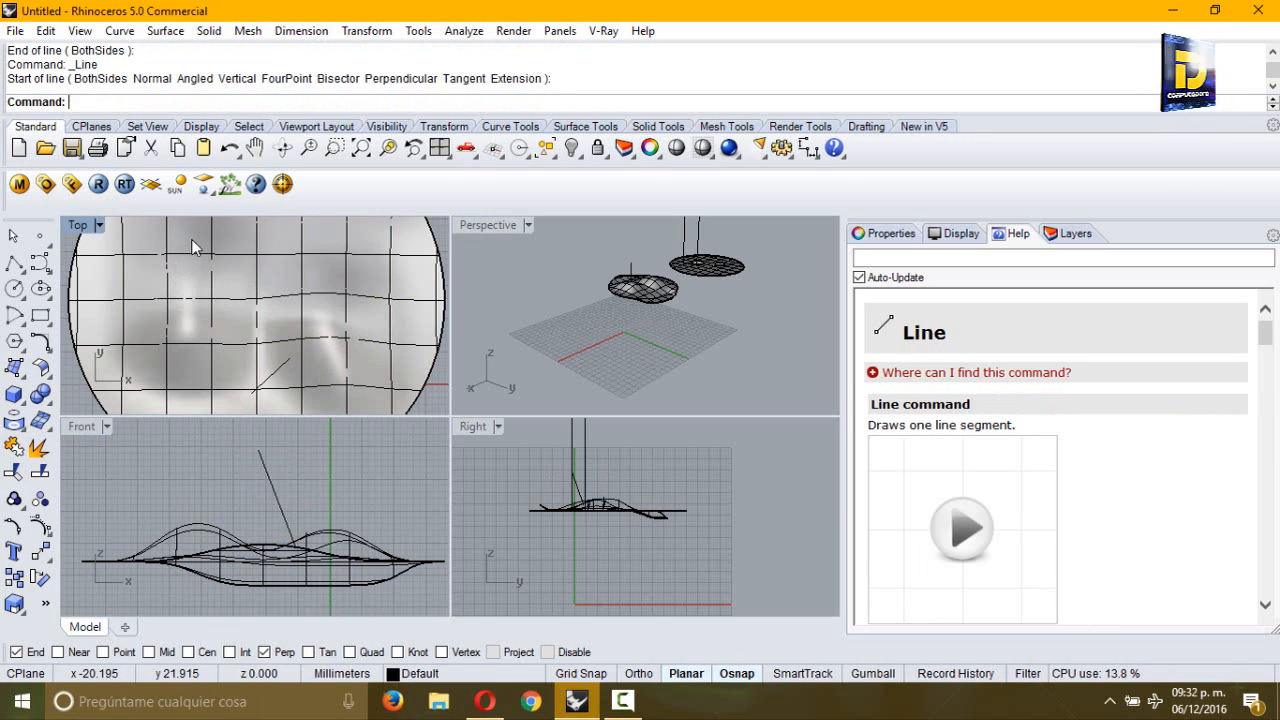
right_click(191, 239)
click(156, 102)
click(157, 272)
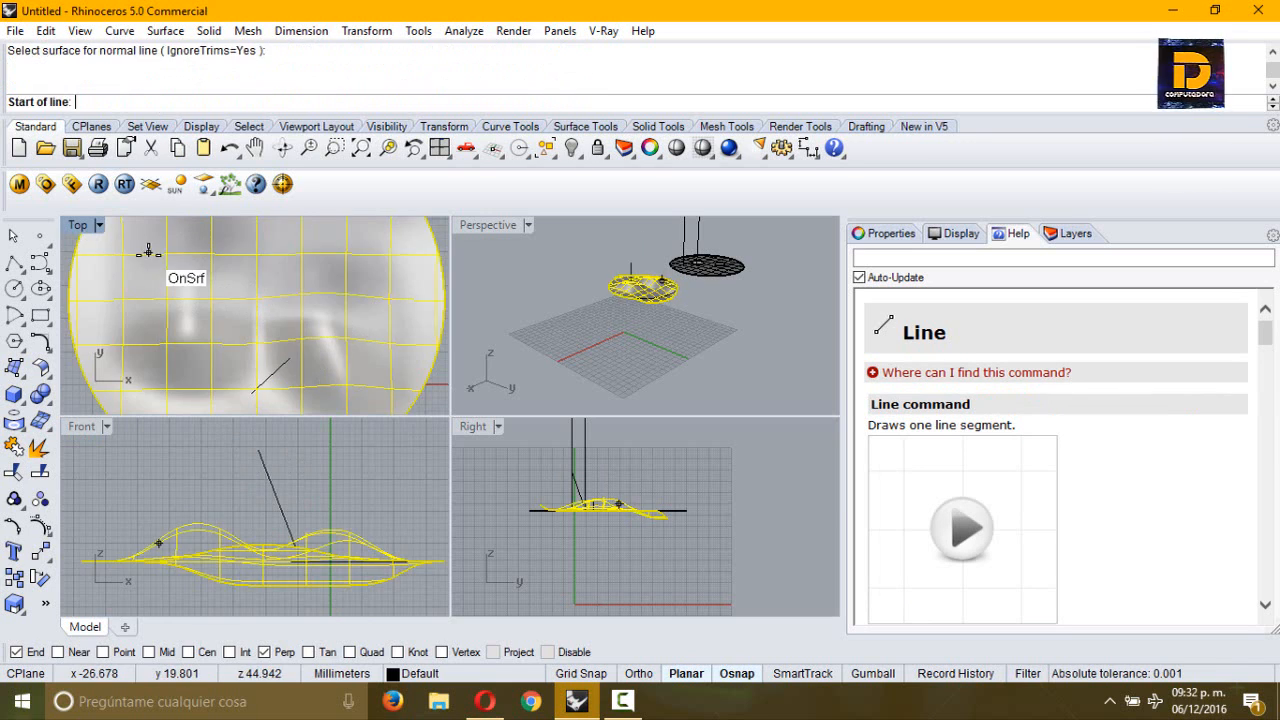
click(158, 281)
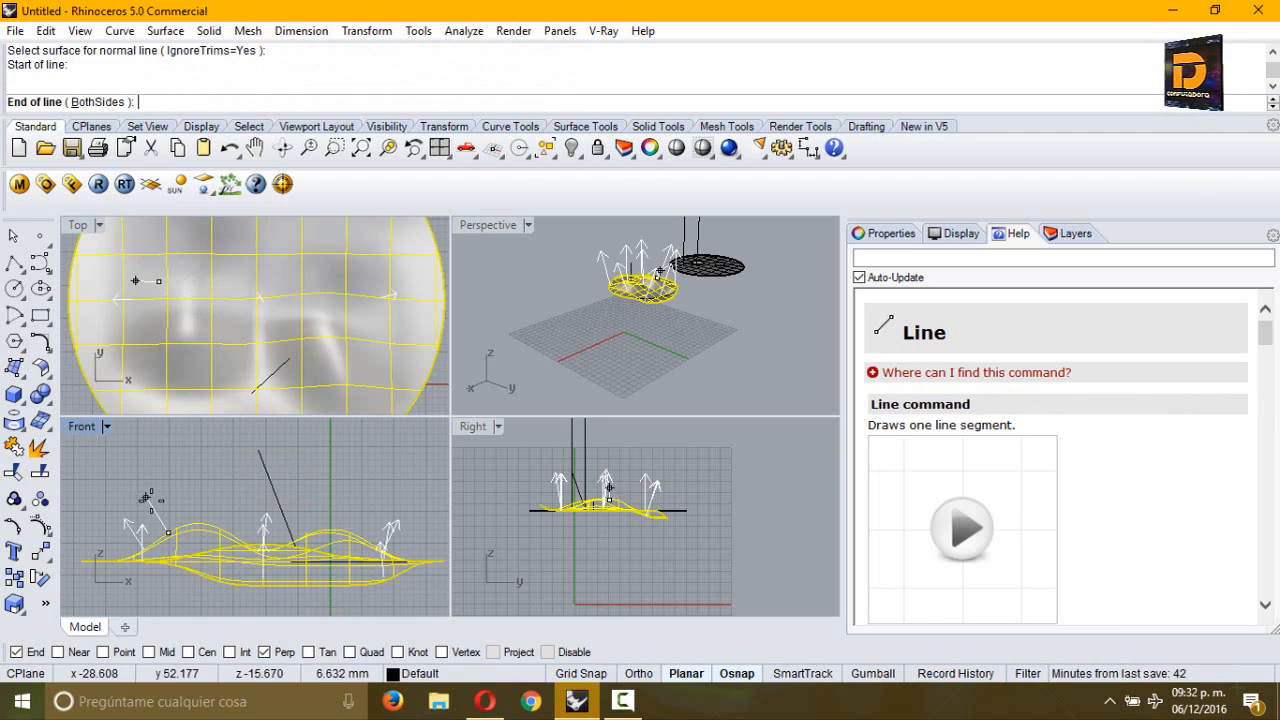
click(138, 484)
right_click(366, 280)
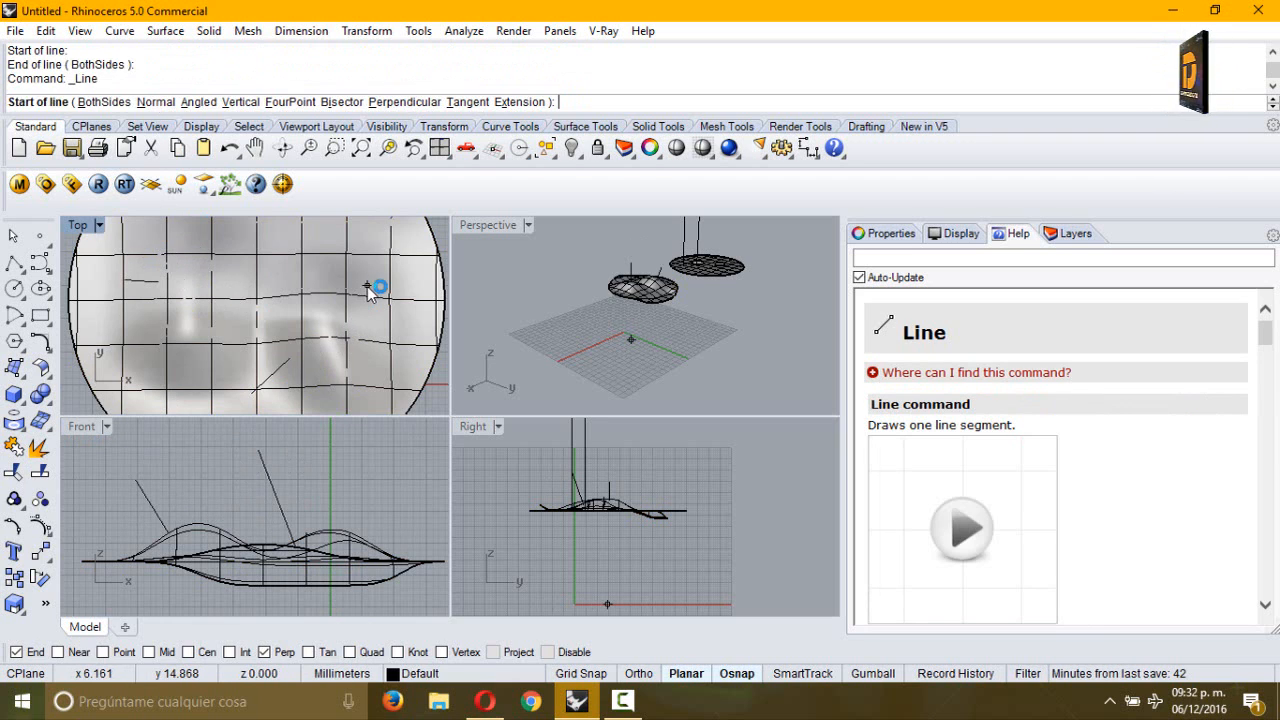
Draw a third line normal to the wavy surface, starting on the right bump and extending upward in the Front view
click(377, 278)
right_click(378, 280)
right_click(378, 280)
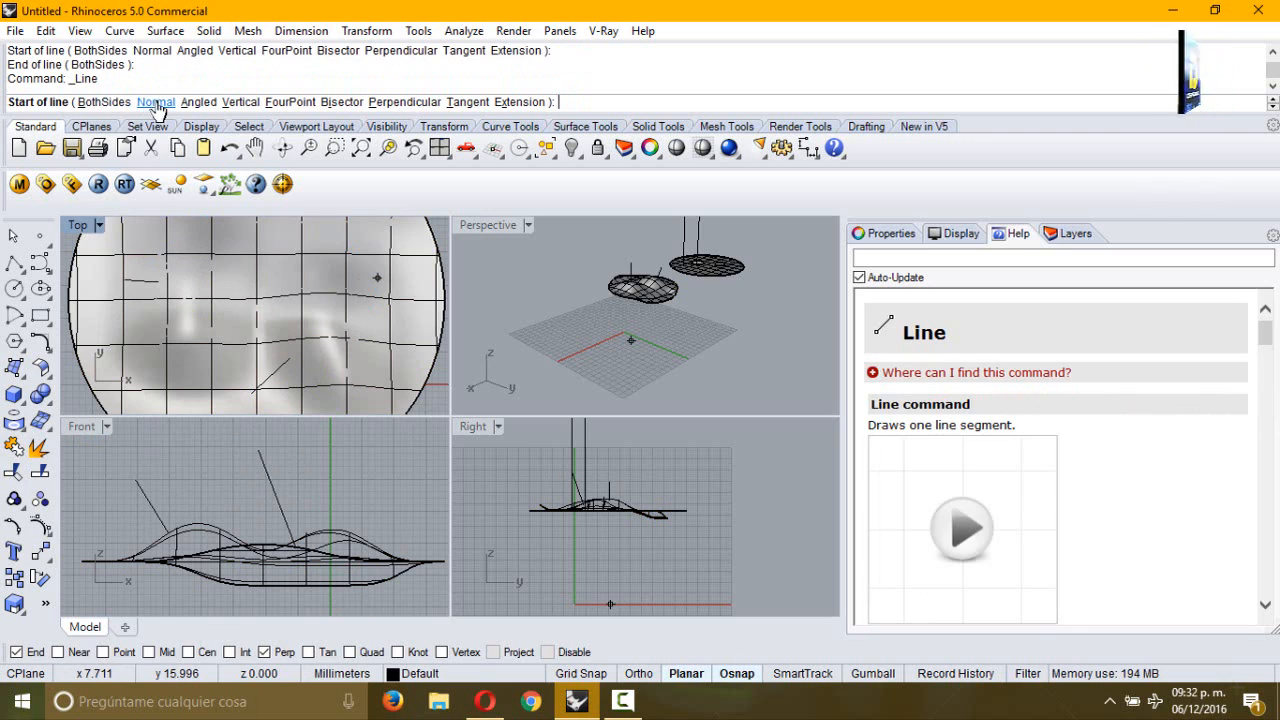
click(156, 102)
click(390, 252)
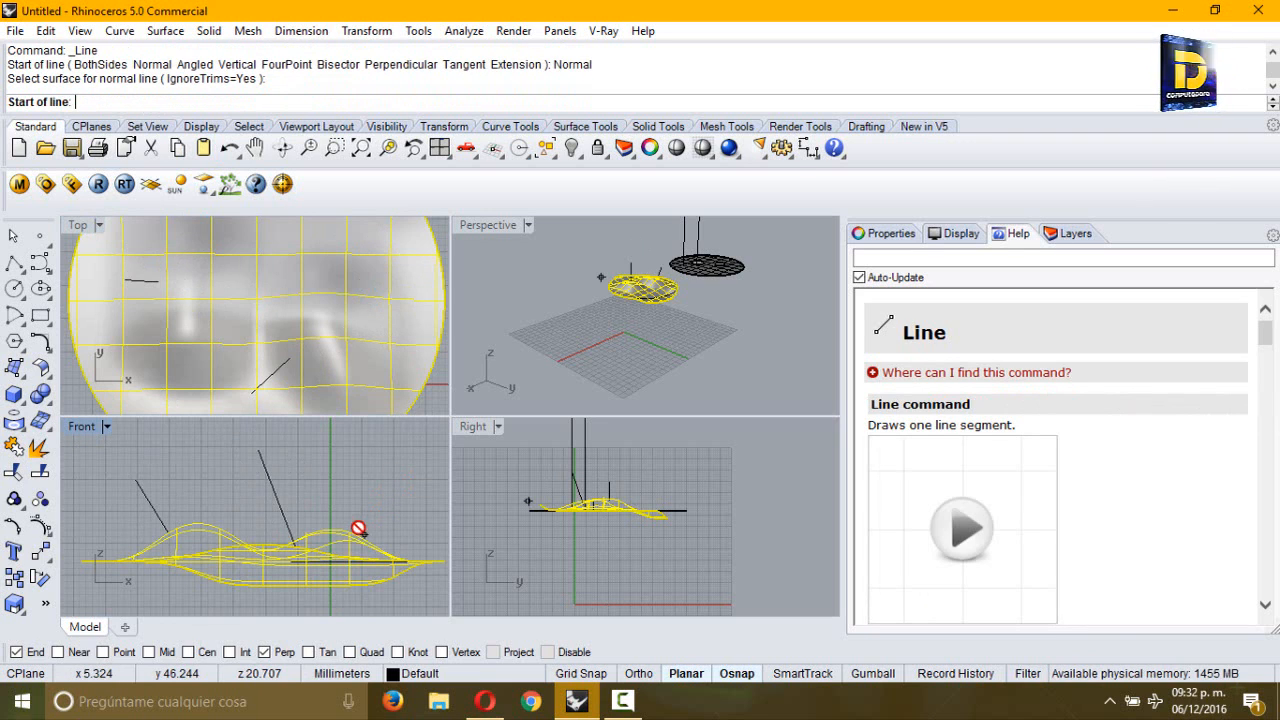
click(357, 270)
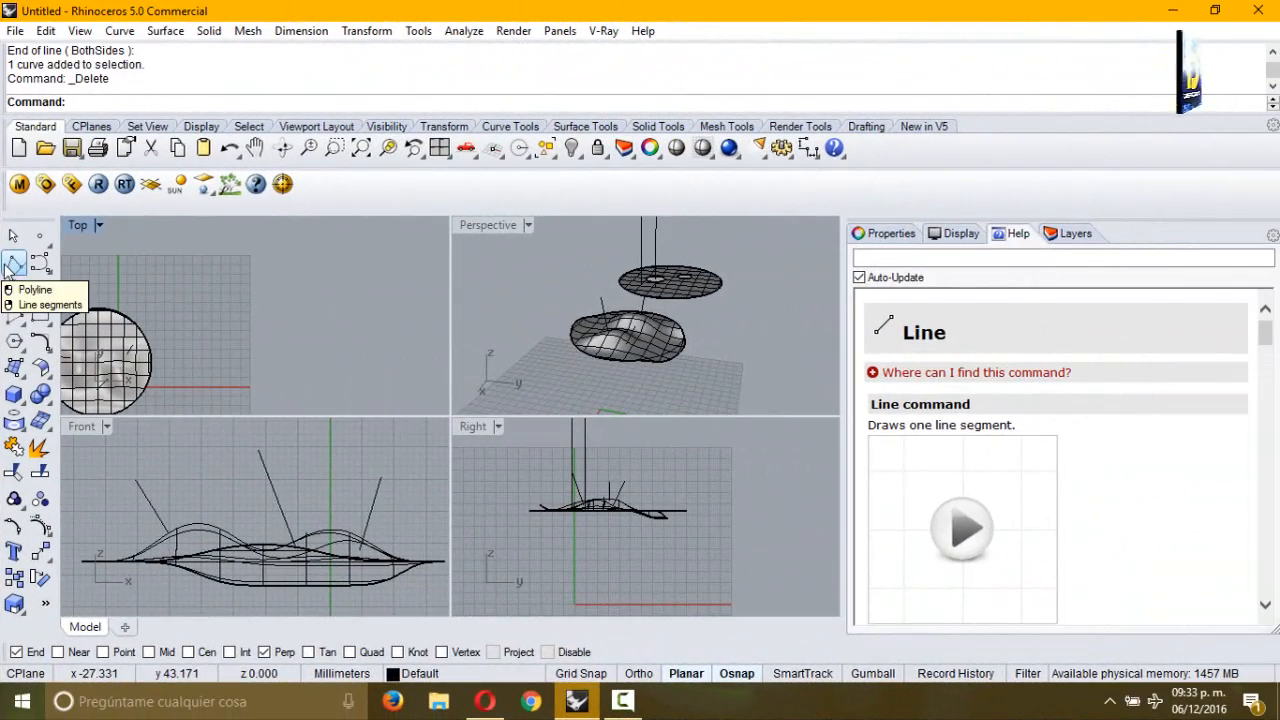
Draw a freehand sloped line in the Top view, rising to the right in the empty area beside the grid
click(40, 263)
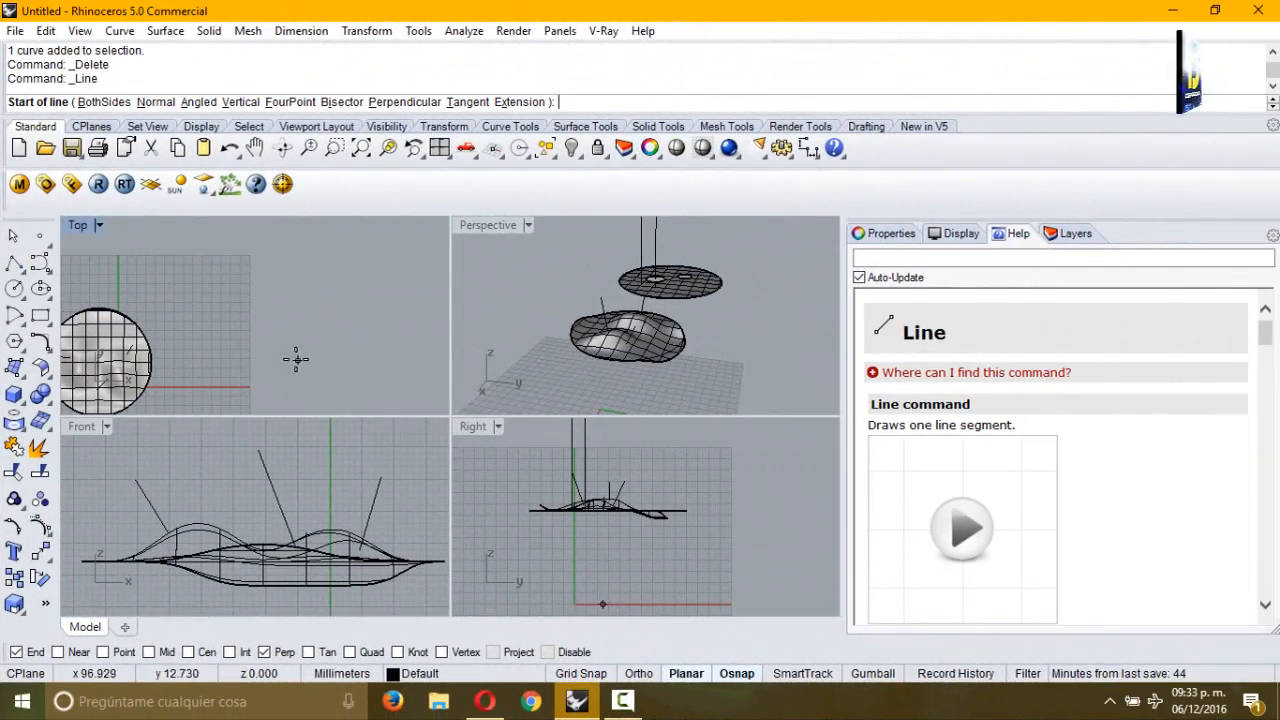
click(258, 366)
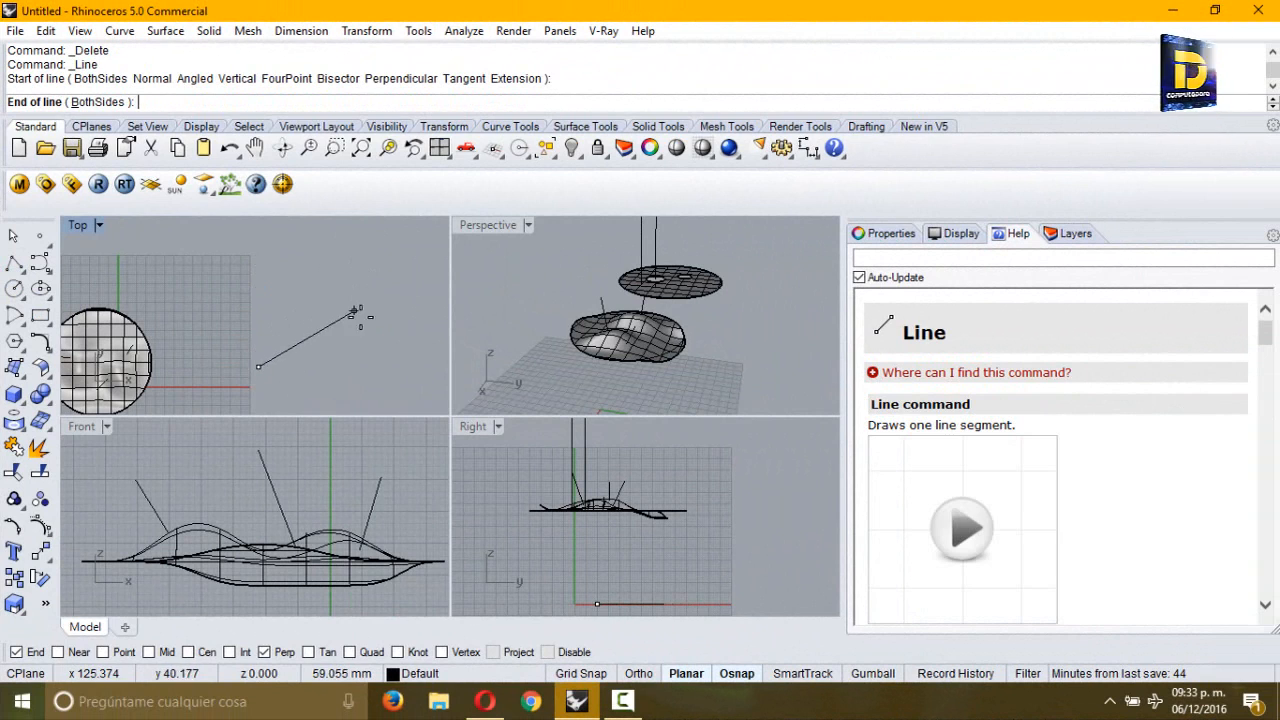
click(390, 296)
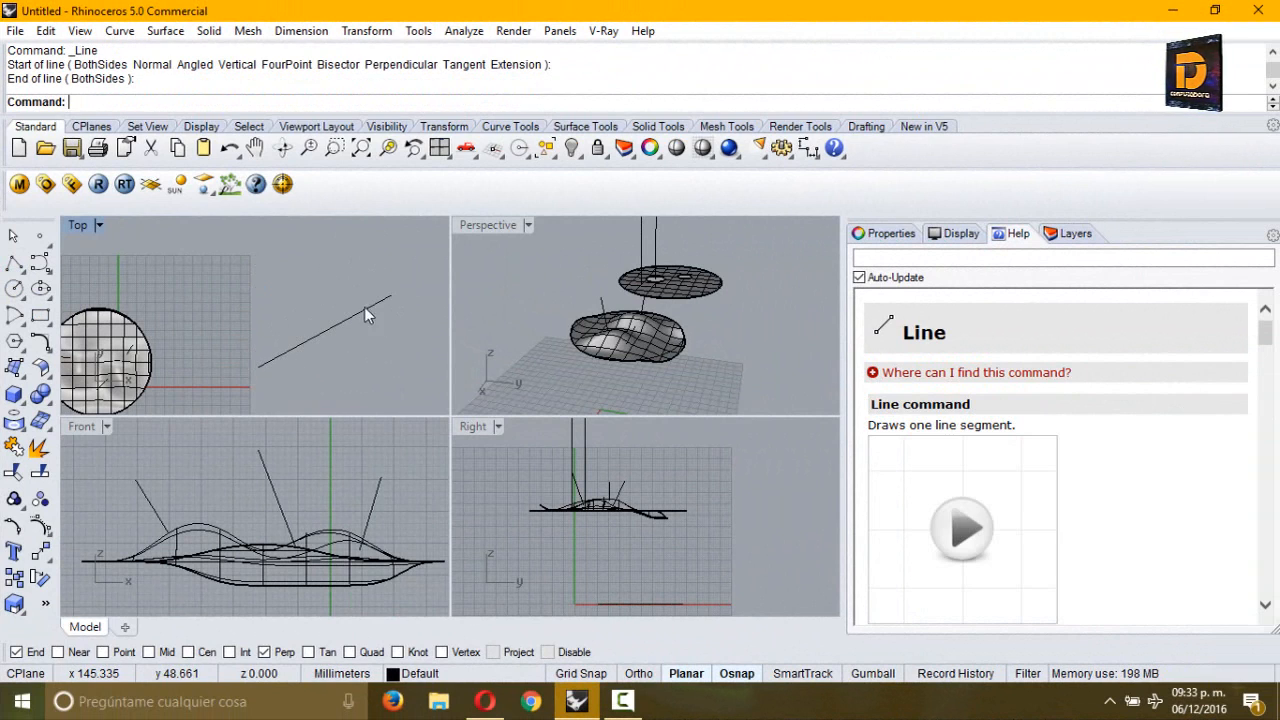
Draw a 20 mm Angled line from the sloped line's lower end, using that line as the base and a pivot angle of 90
right_click(279, 299)
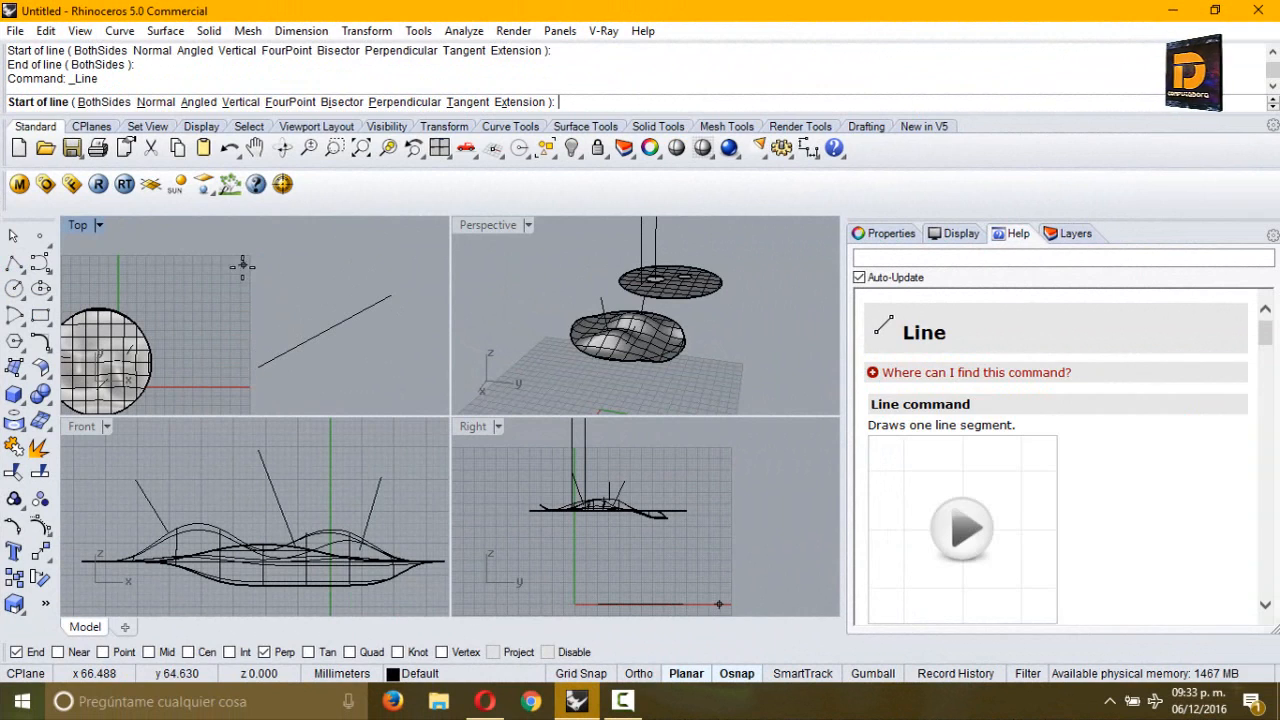
click(200, 103)
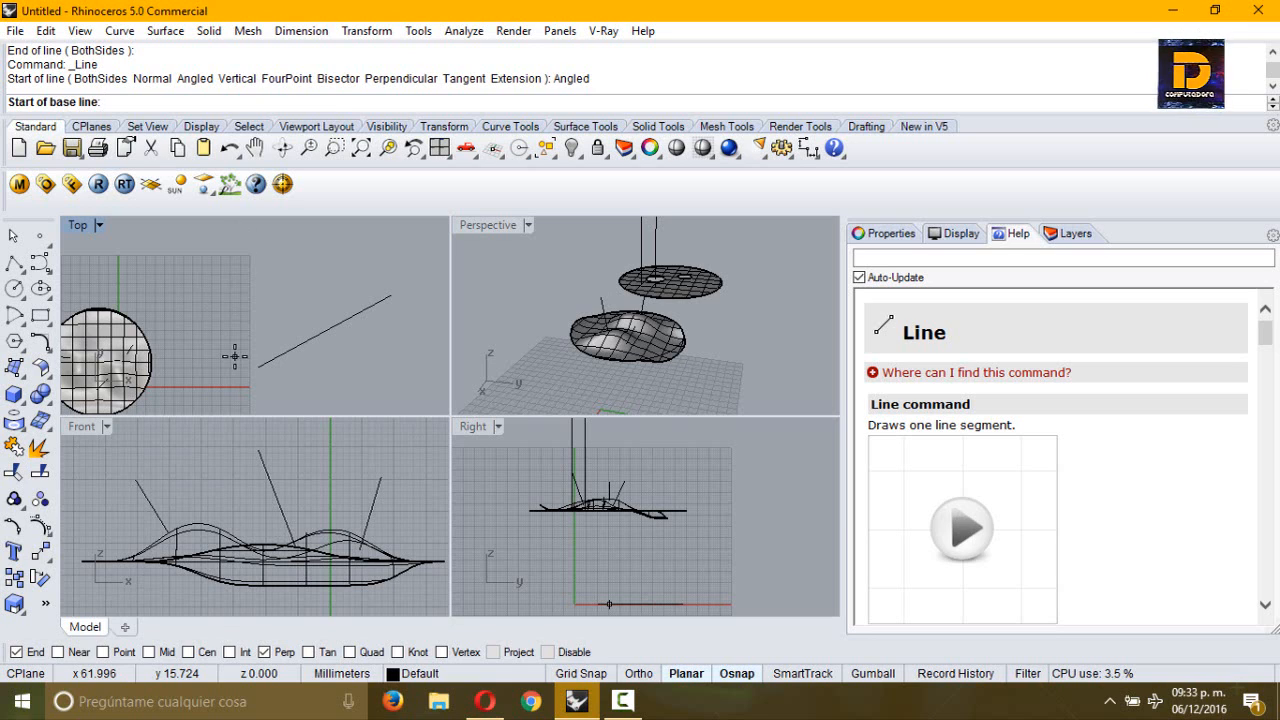
click(264, 372)
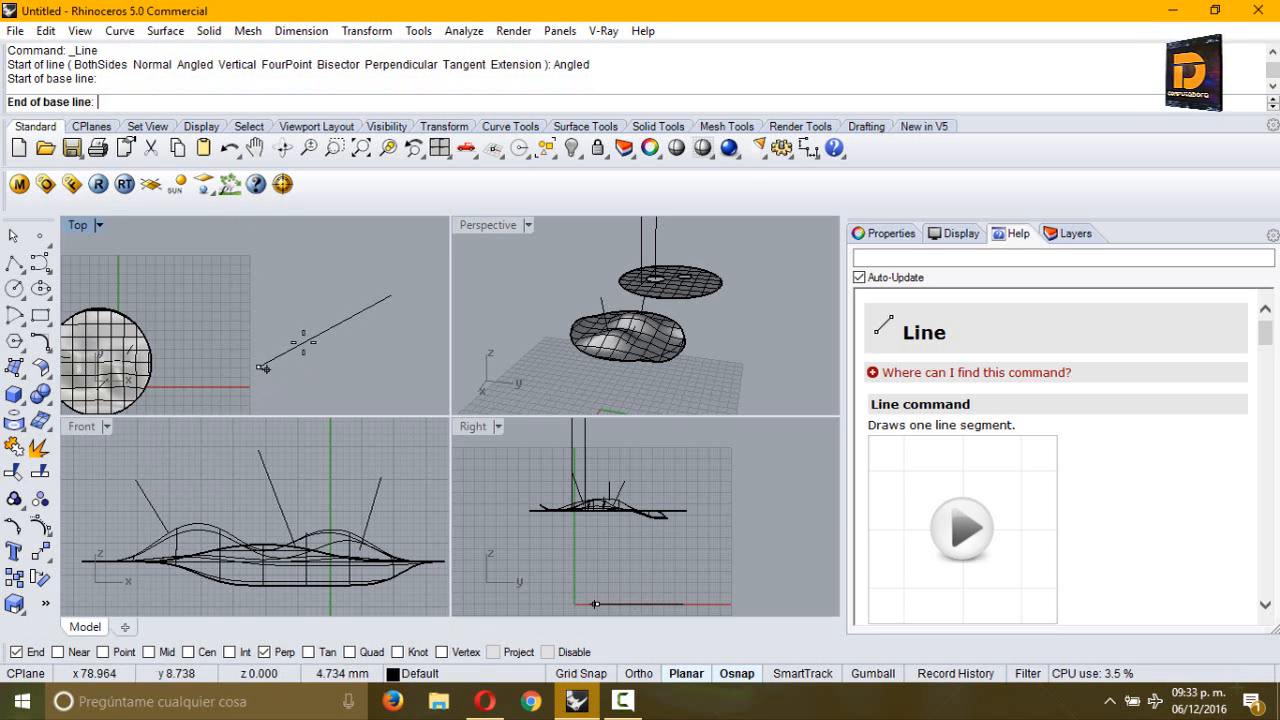
click(389, 293)
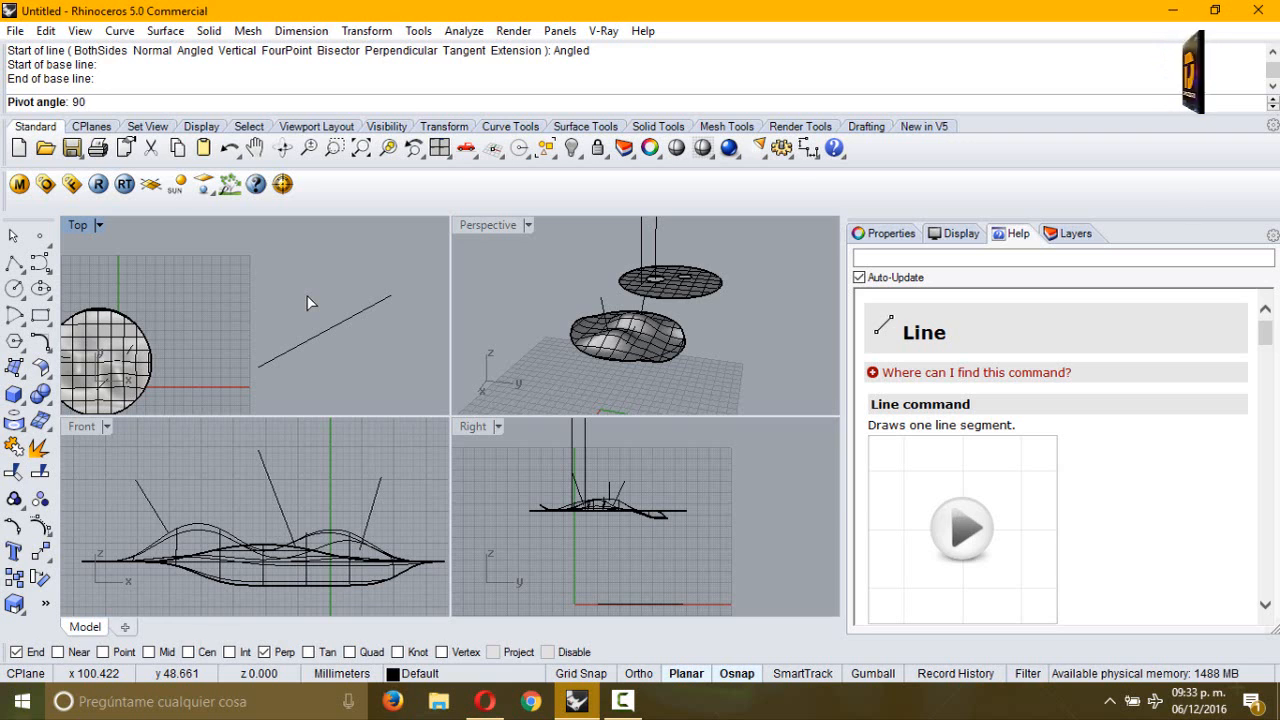
key(Return)
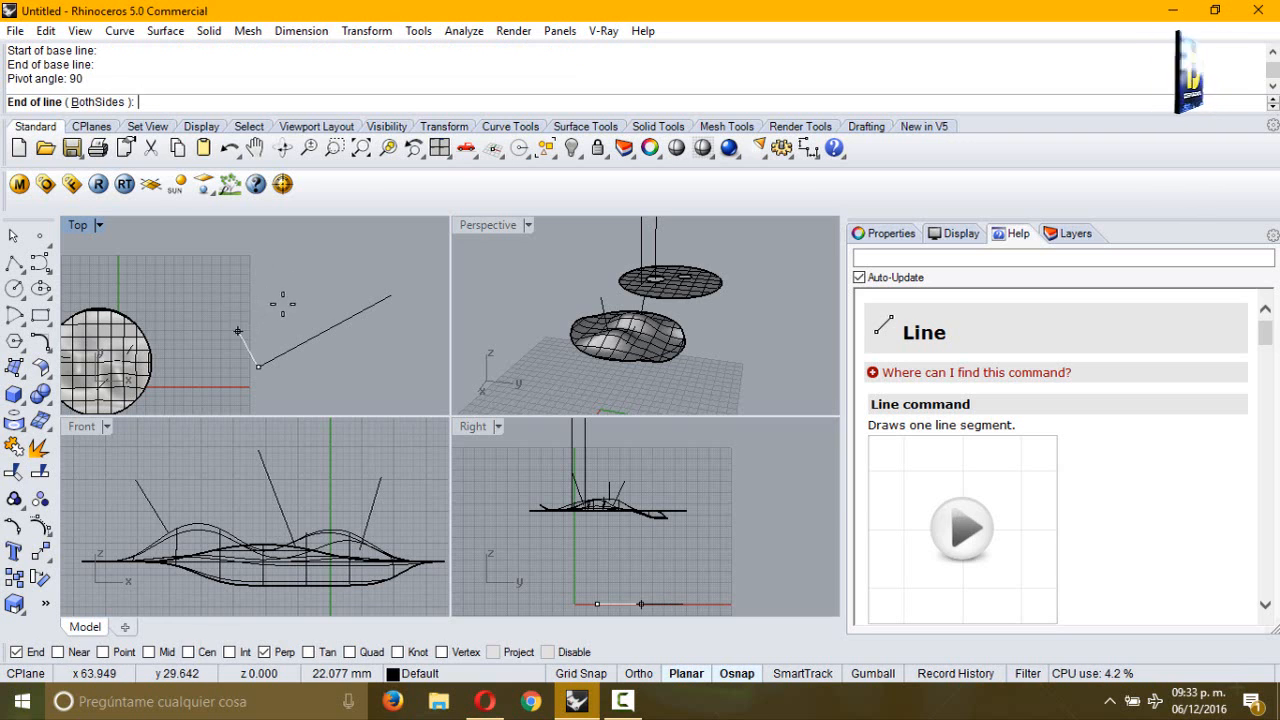
right_drag(277, 306, 260, 341)
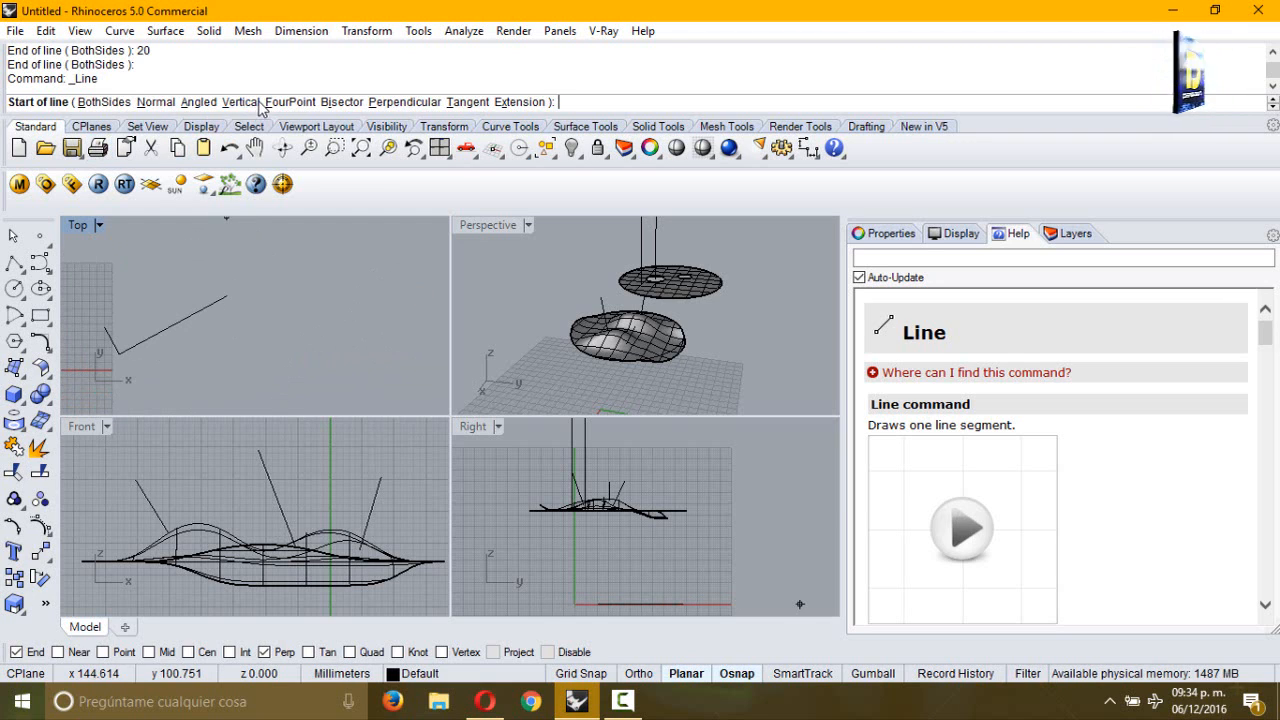
Draw a Vertical line starting to the right of the sloped line in the Top view and extending upward in the Front view
scroll(210, 517, down, 1)
scroll(210, 517, down, 5)
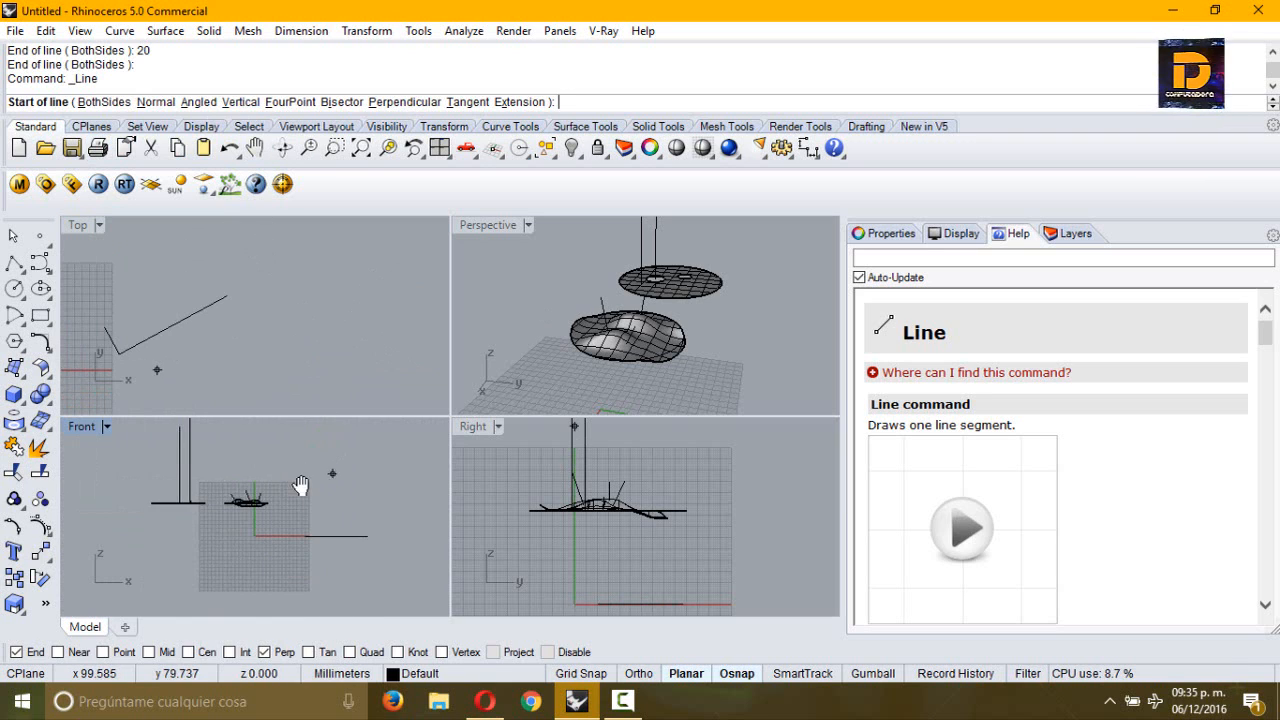
right_drag(294, 486, 263, 489)
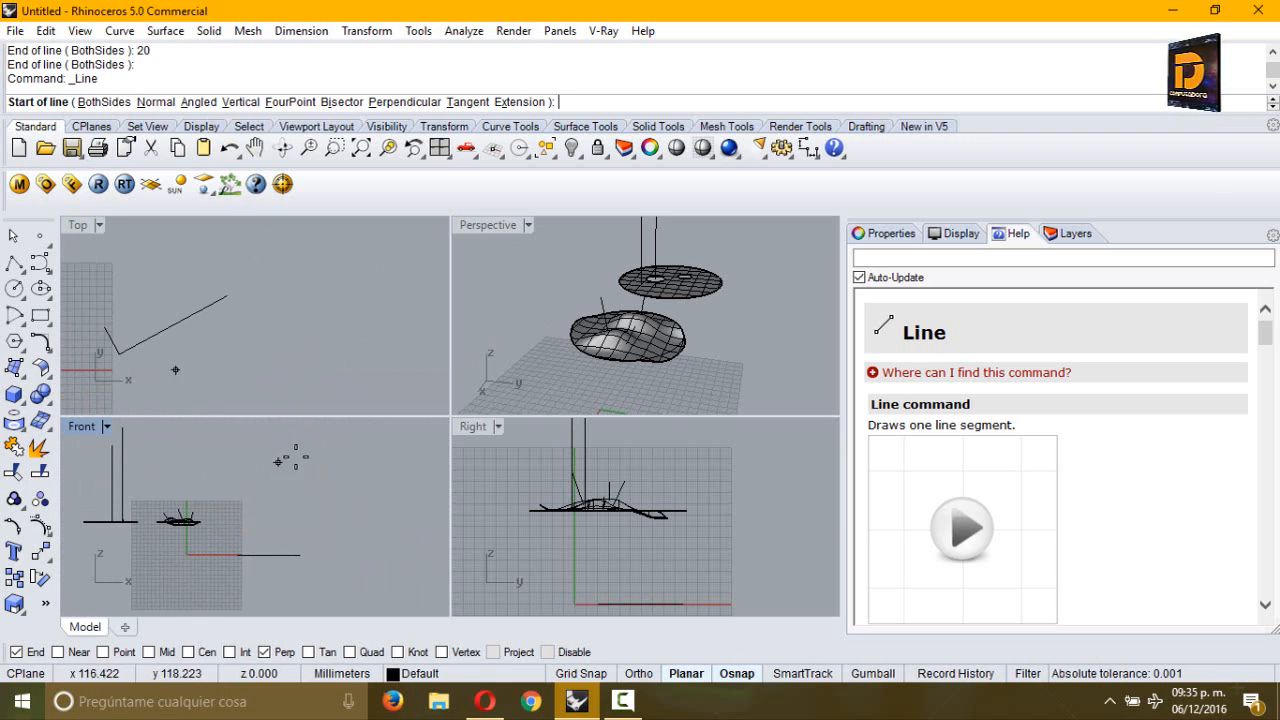
click(240, 102)
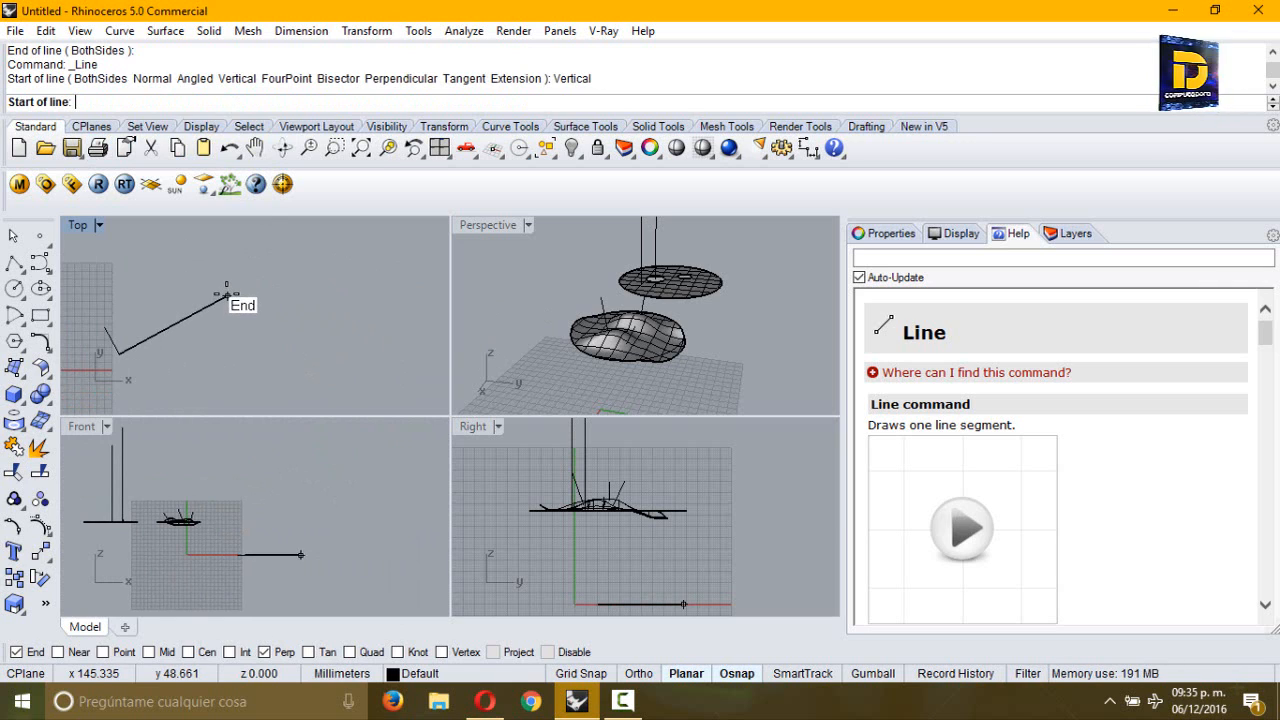
click(306, 286)
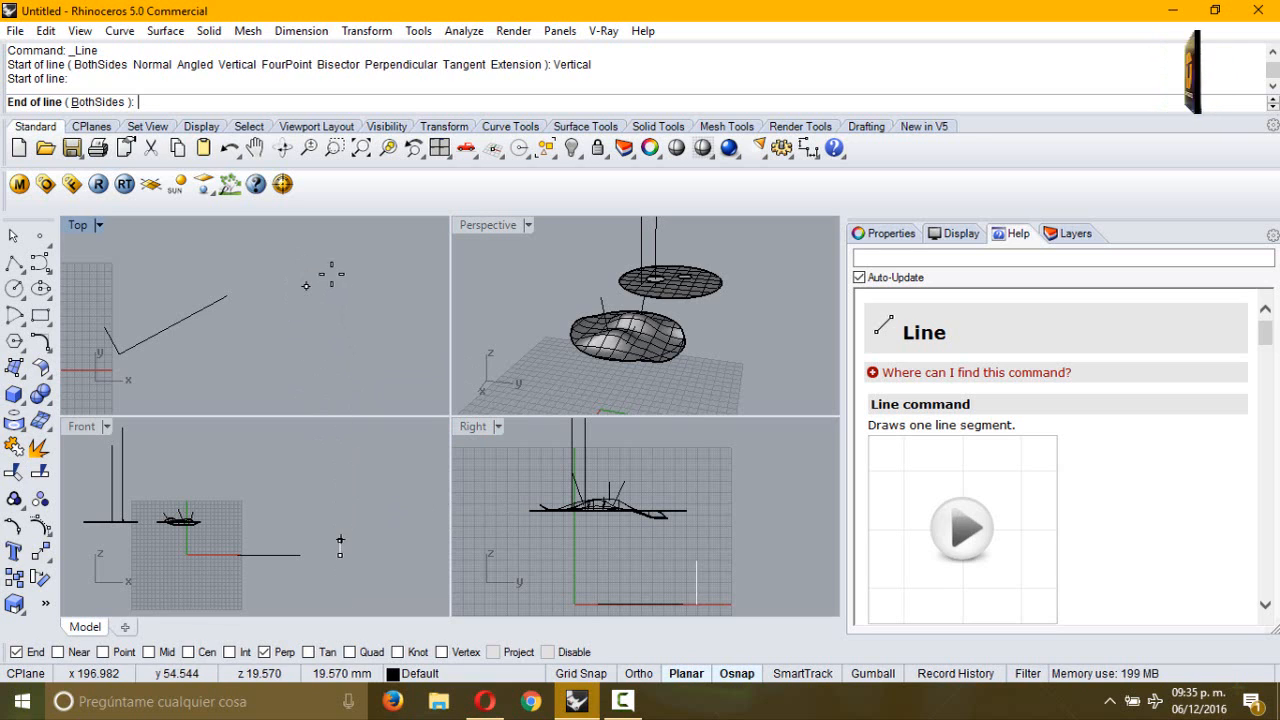
click(340, 454)
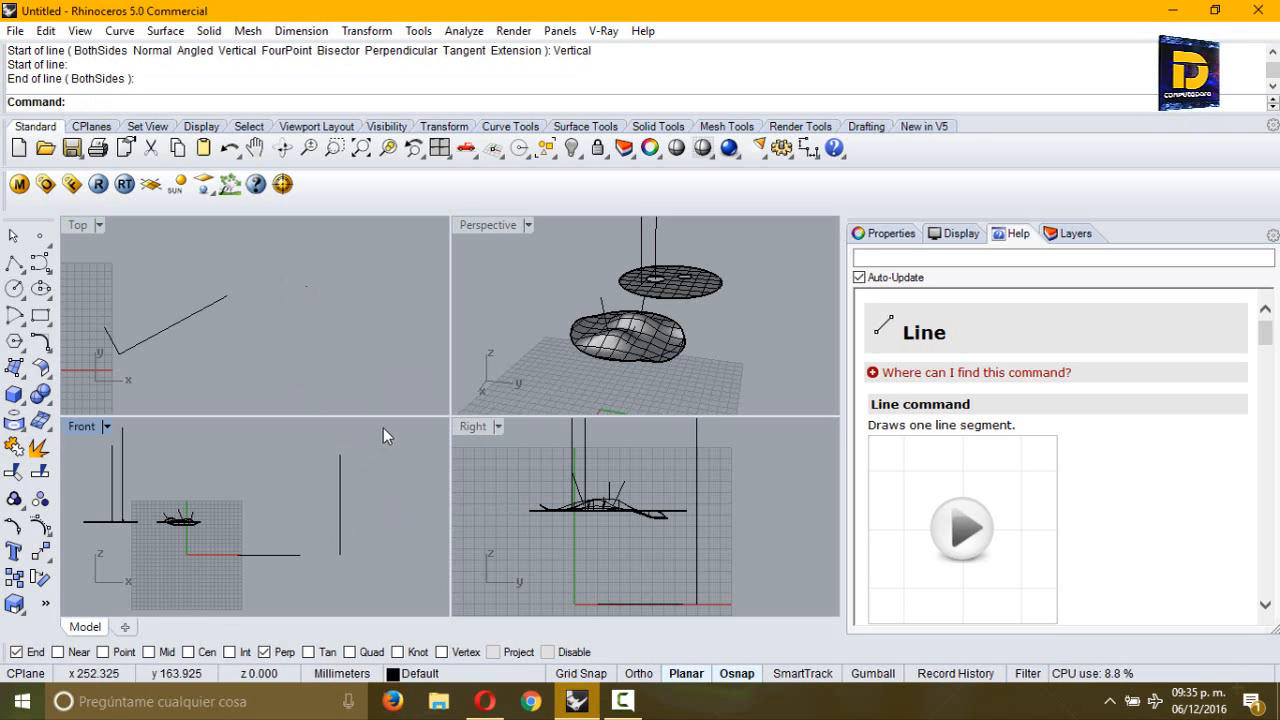
Draw a 45 mm line with the Vertical option, starting right of the standing line in the Front view and extending upward in the Top view
key(Return)
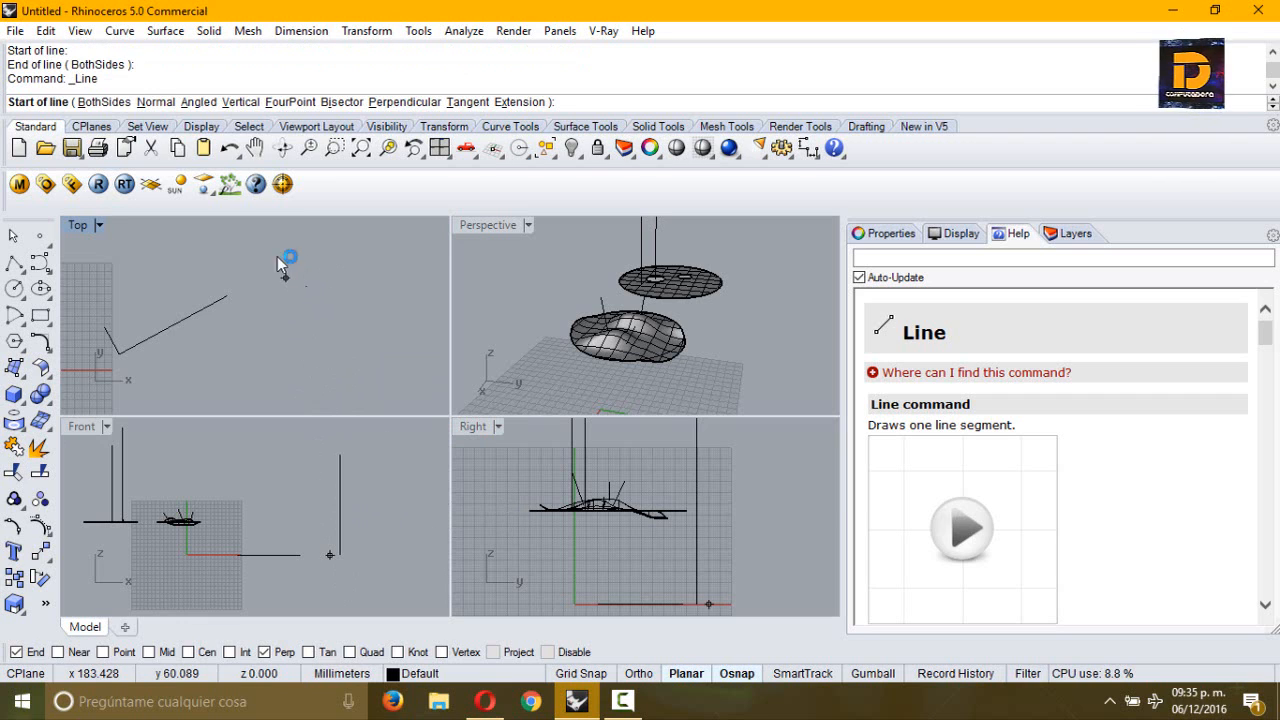
click(242, 101)
right_drag(386, 469, 273, 447)
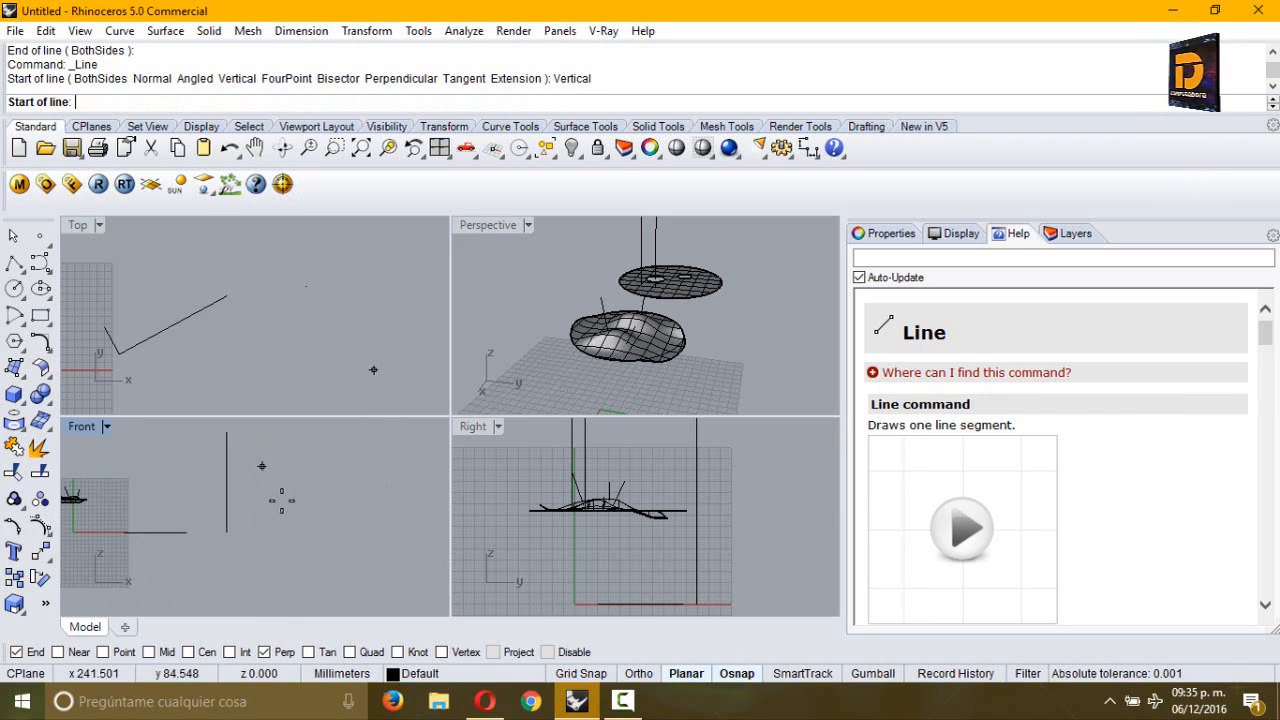
click(340, 510)
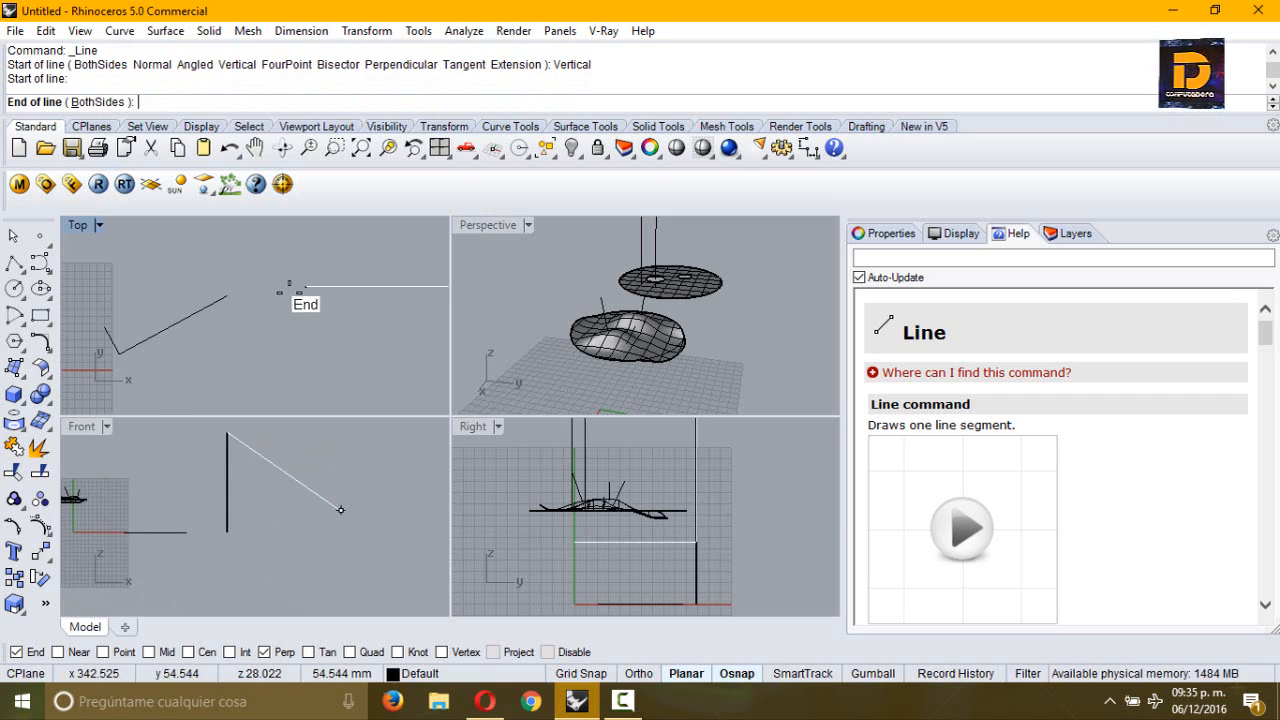
scroll(300, 291, down, 5)
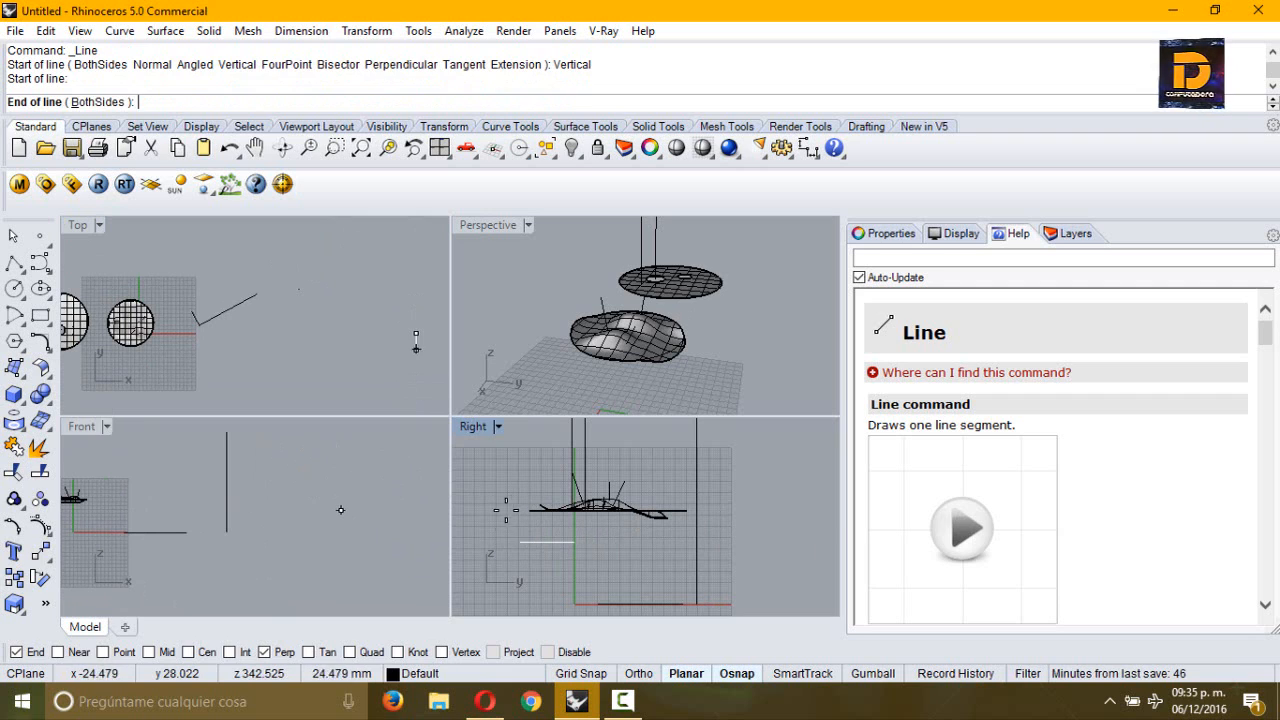
right_drag(521, 542, 607, 523)
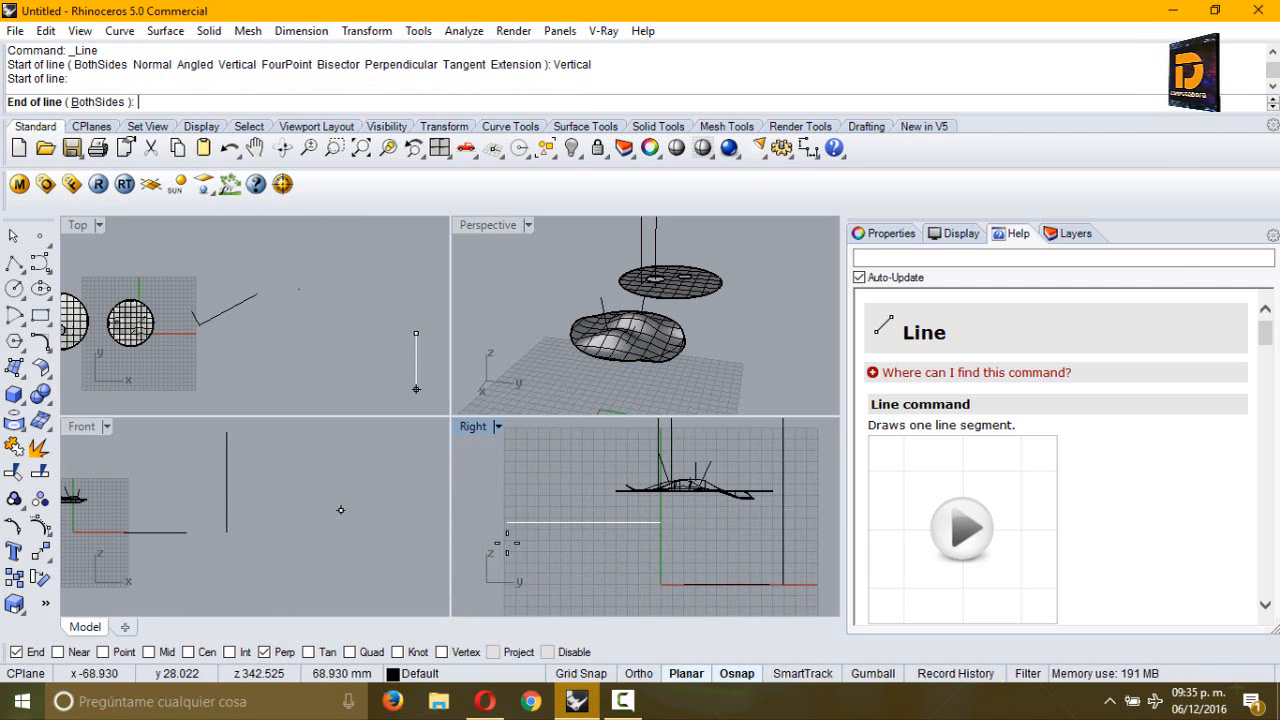
key(Return)
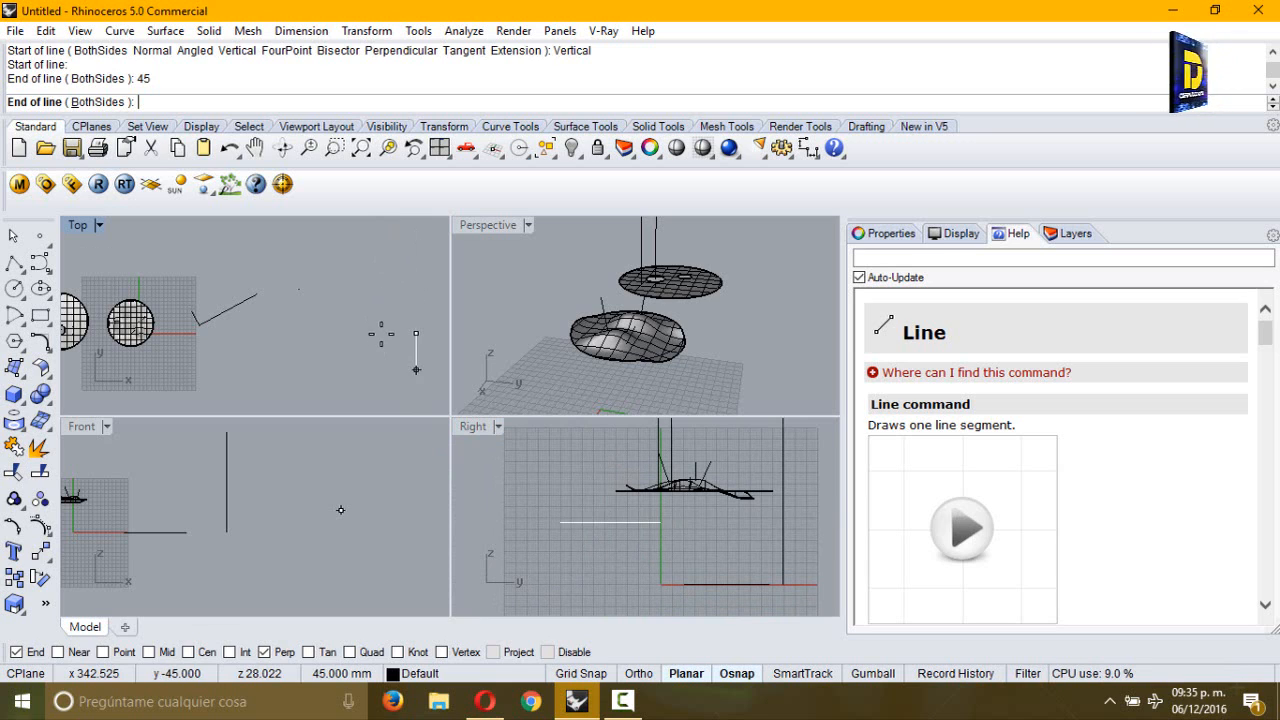
click(416, 296)
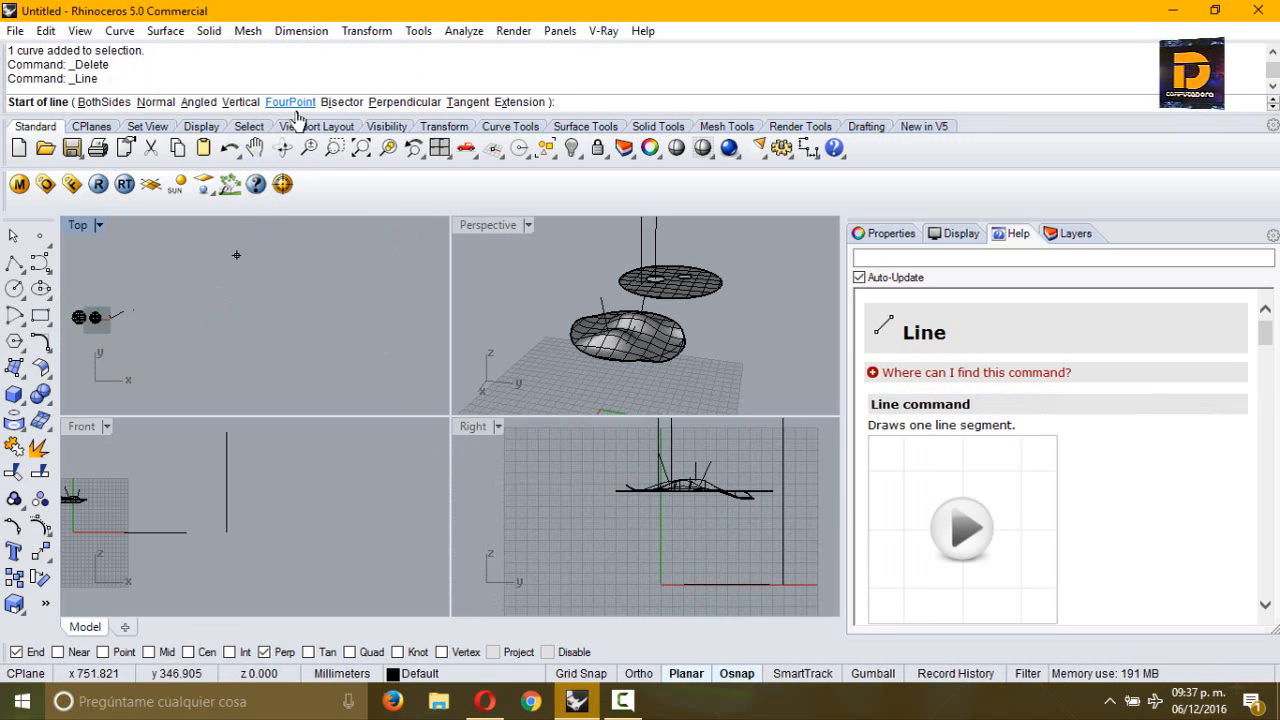
Draw a long FourPoint line in the Top view along a rising diagonal base line, extending it beyond both ends of the base
click(280, 103)
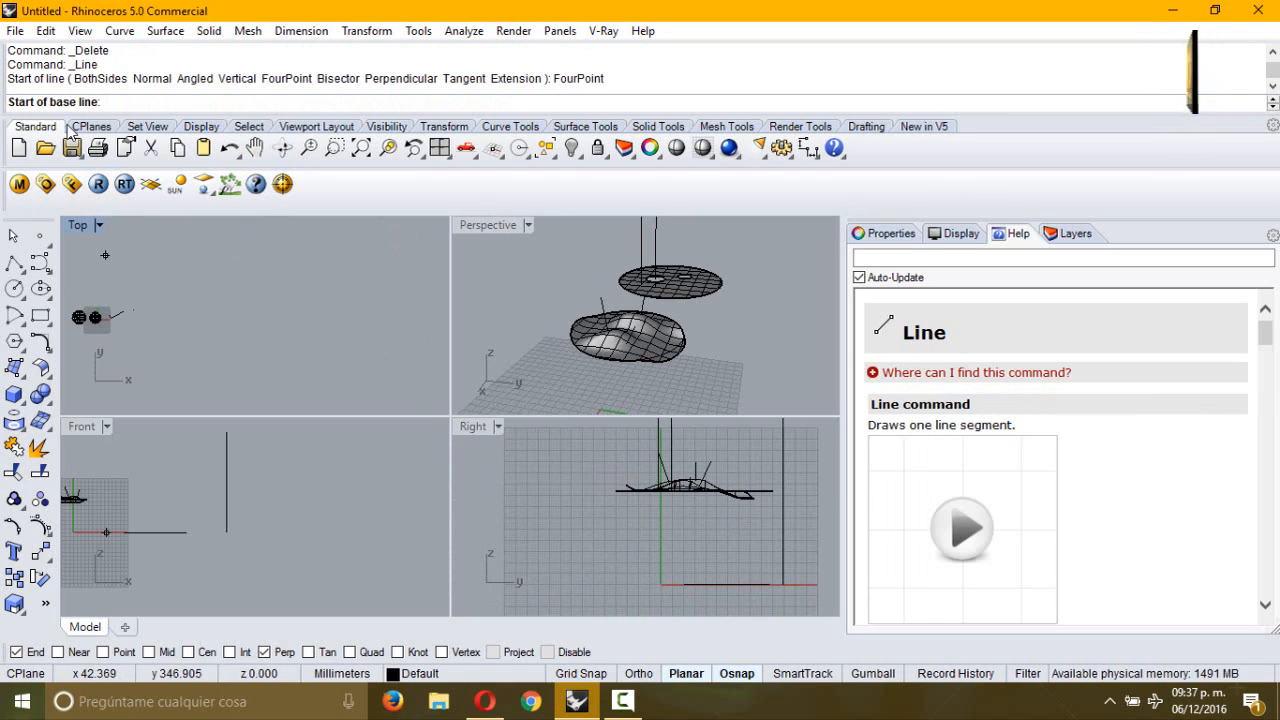
click(233, 312)
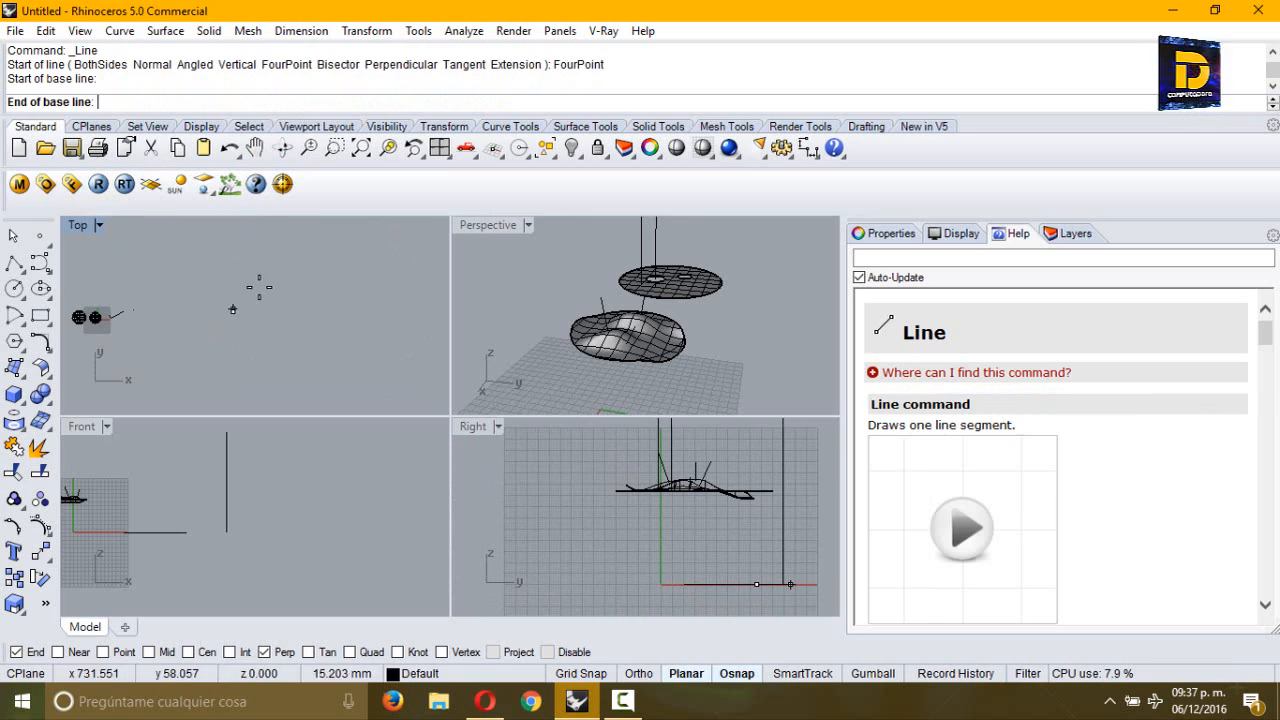
click(339, 244)
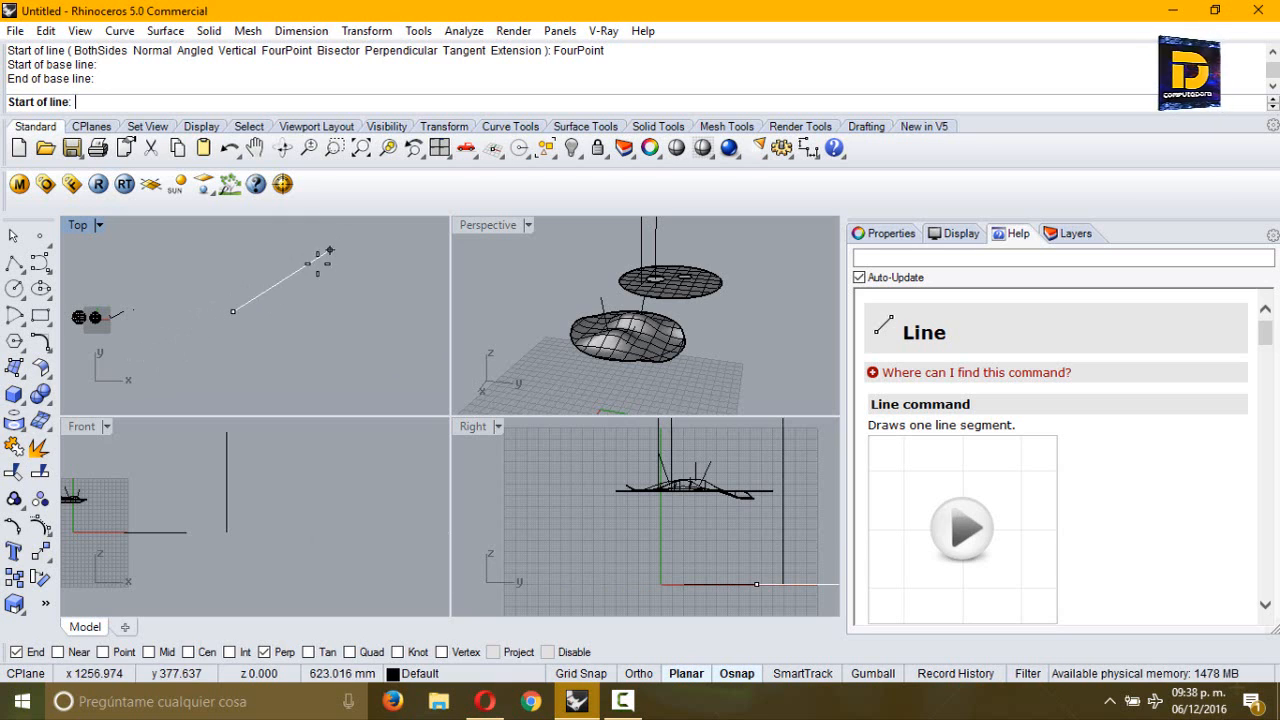
click(143, 371)
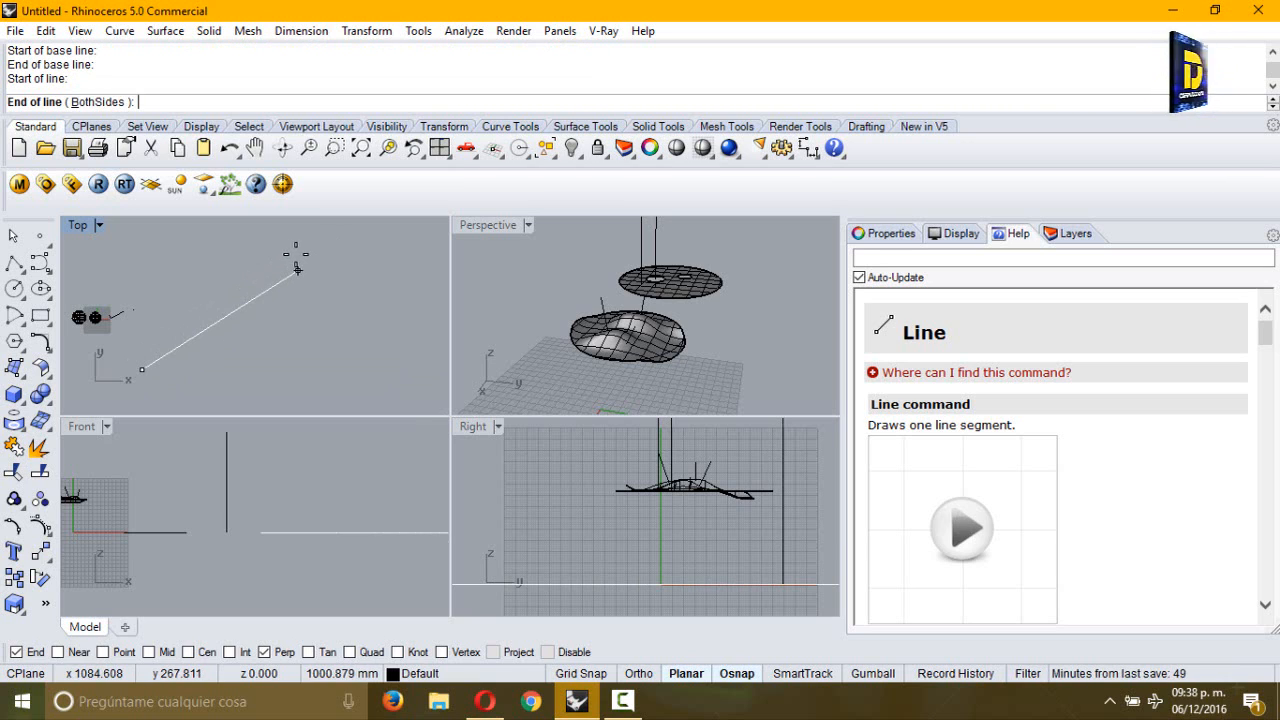
click(345, 241)
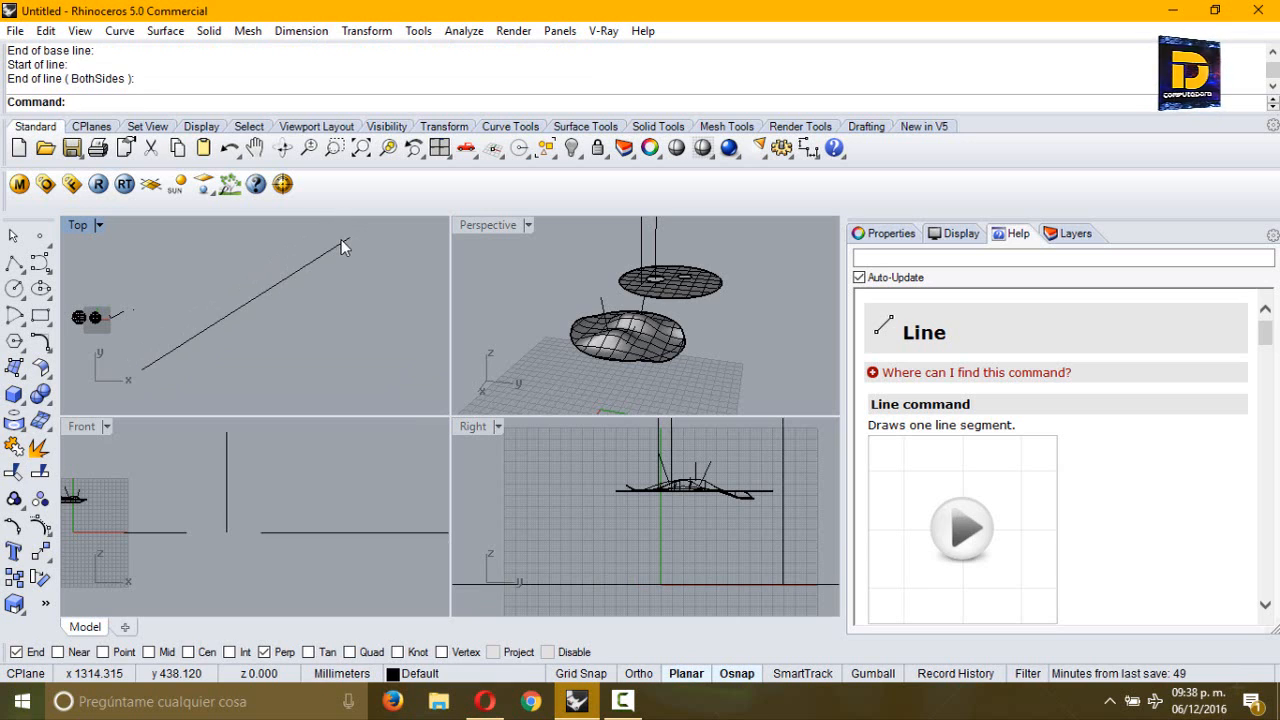
click(340, 243)
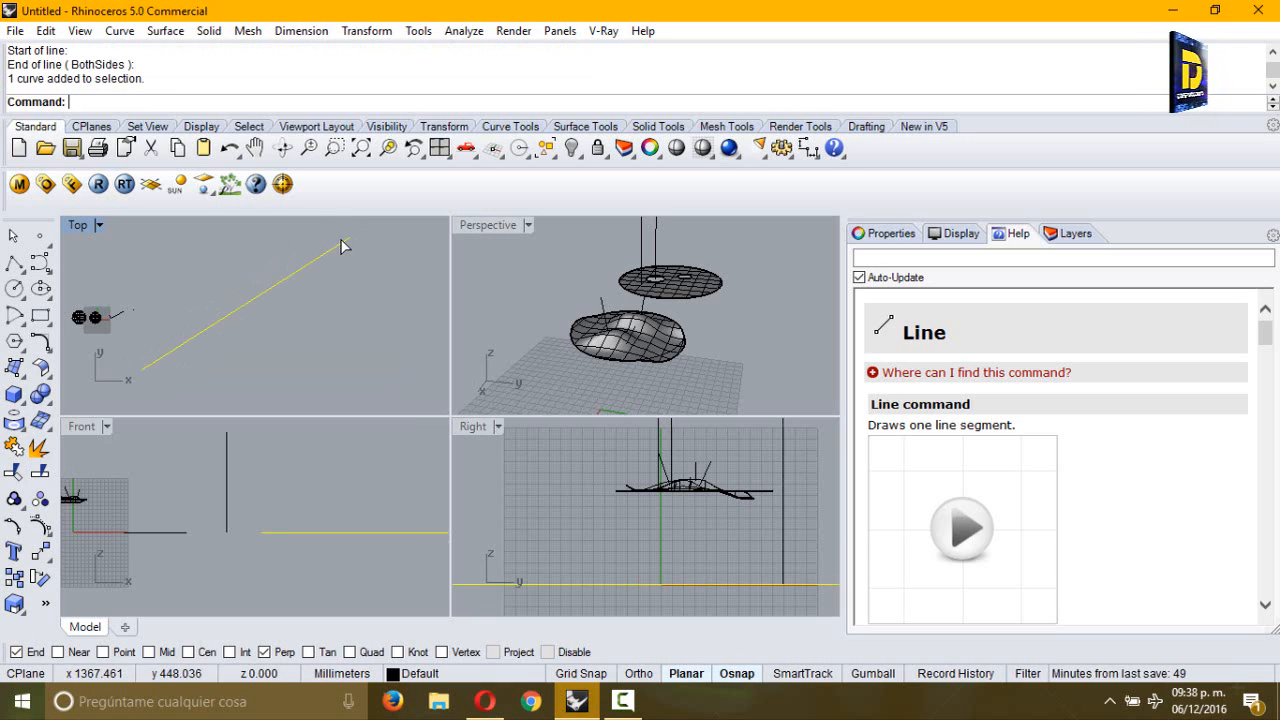
right_click(333, 290)
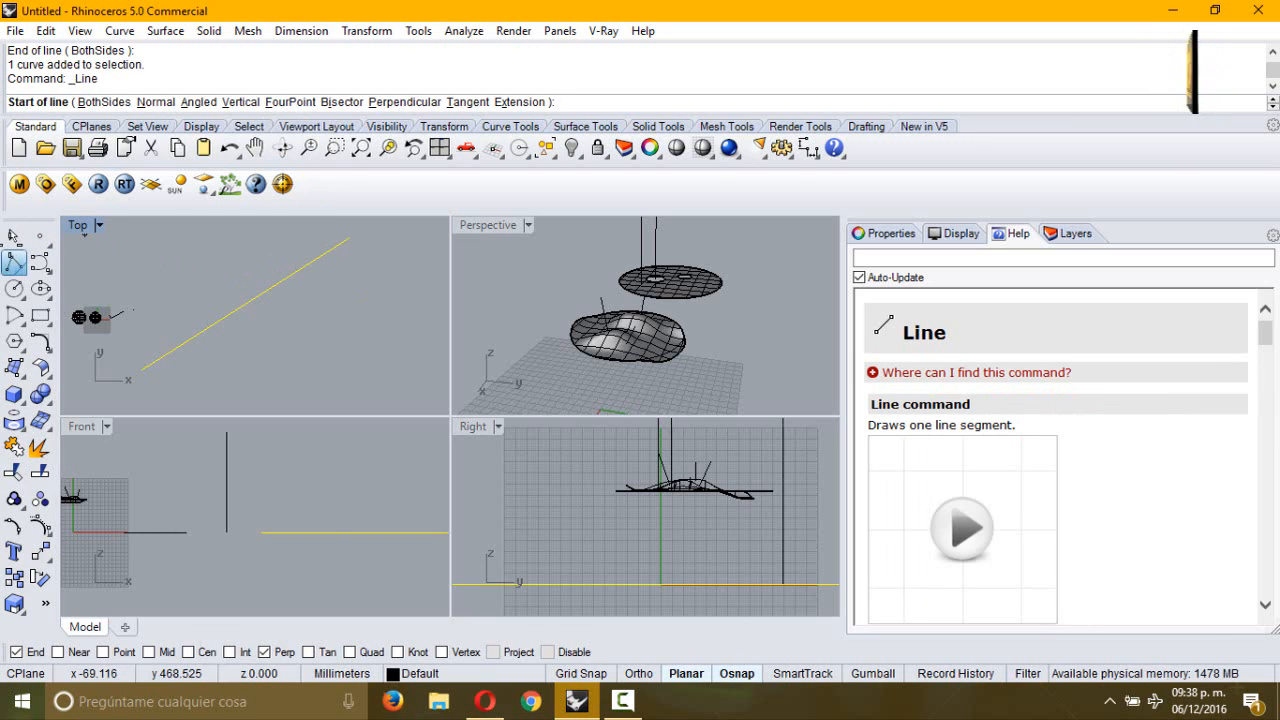
click(14, 263)
click(13, 238)
click(13, 238)
click(13, 238)
click(13, 238)
Draw a second FourPoint line to the right of the long diagonal in the Top view, constraining its base line with <30
right_click(72, 268)
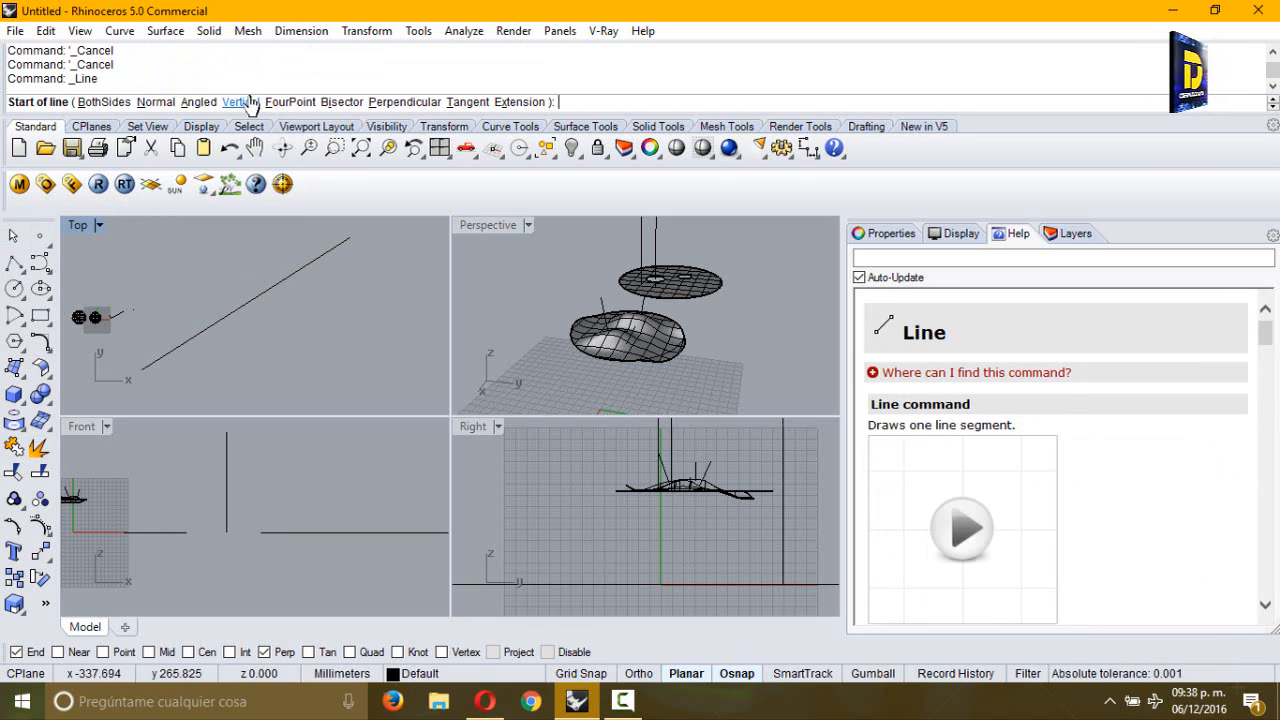
click(252, 102)
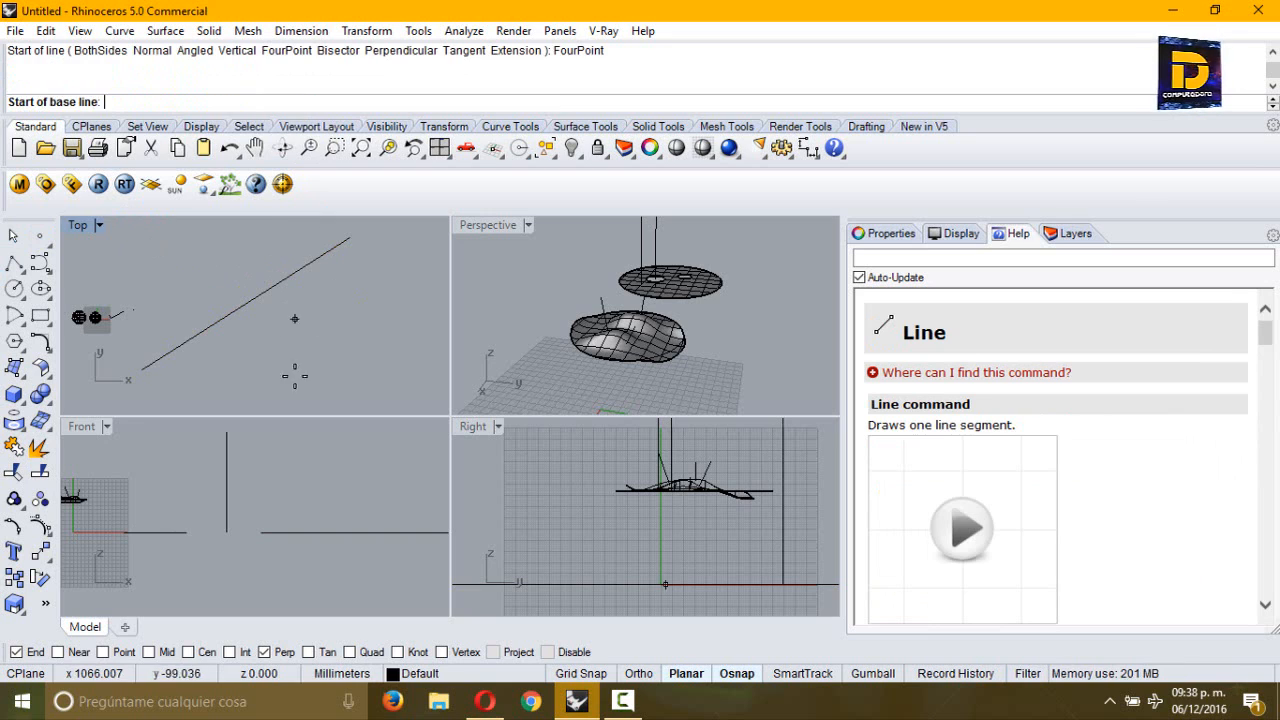
click(309, 370)
text(<30)
key(Return)
click(370, 259)
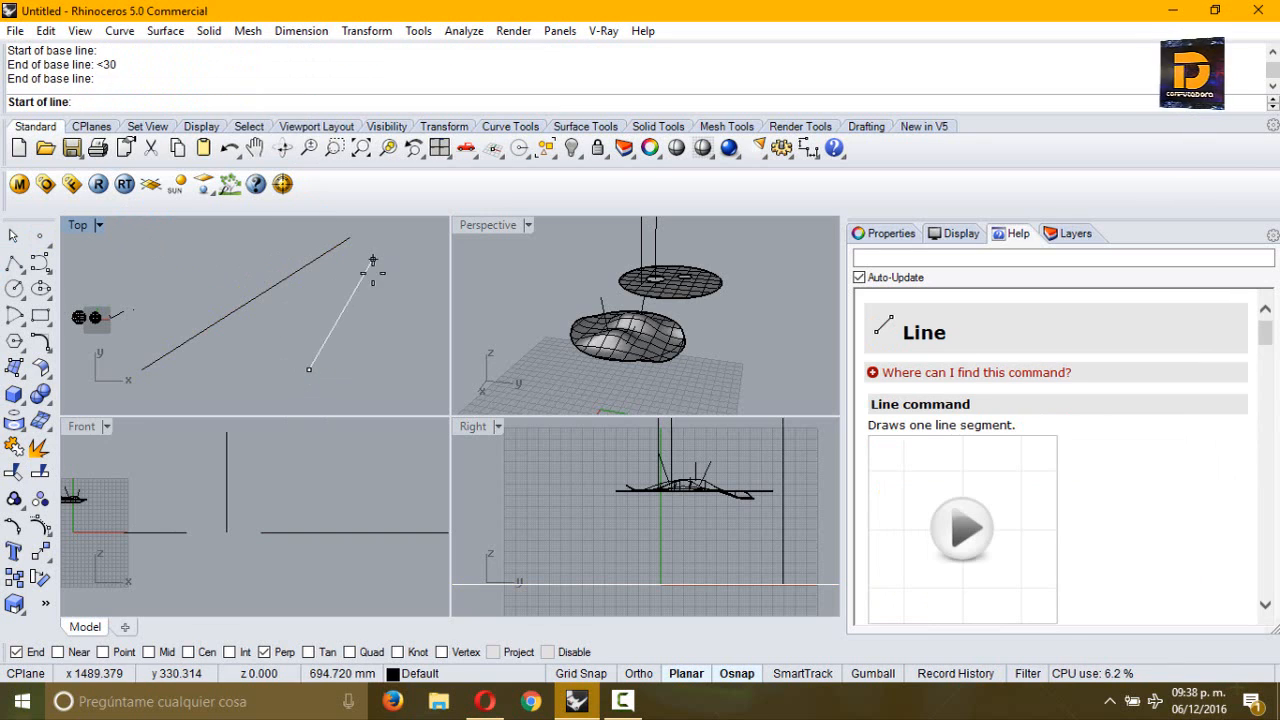
click(325, 341)
click(388, 238)
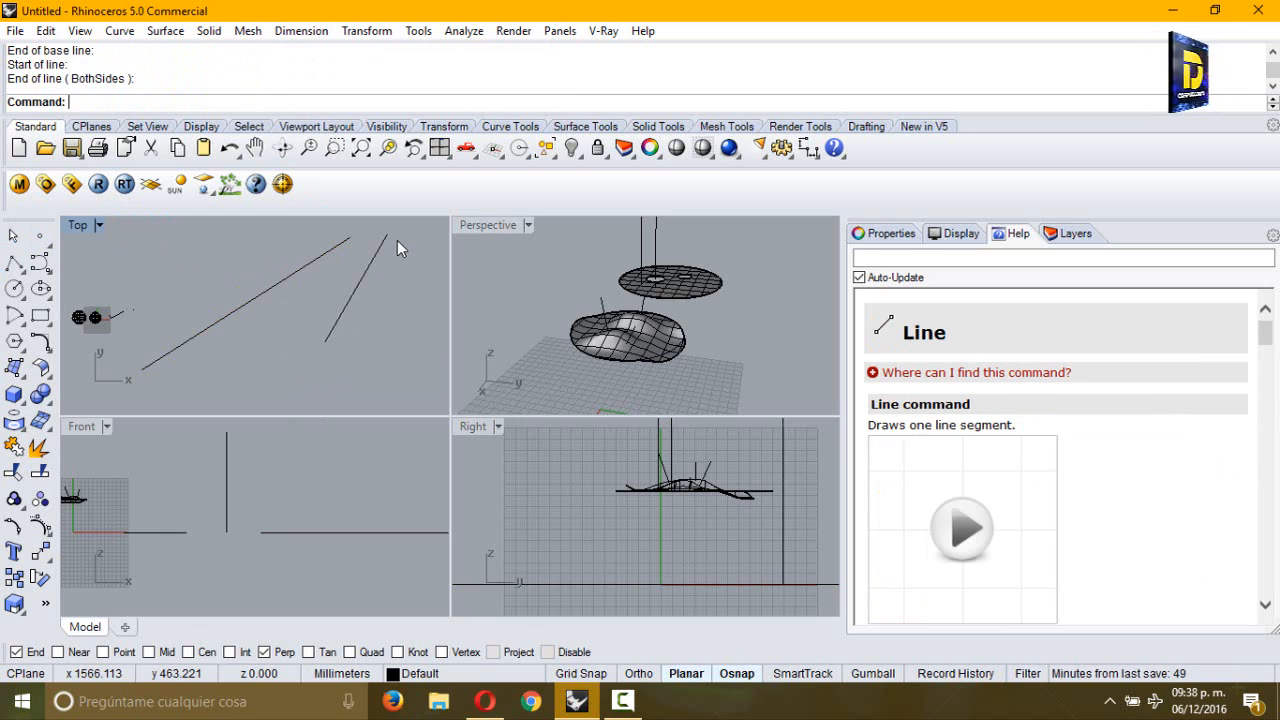
Draw a single-segment polyline sloping down to the right, in the empty area right of the FourPoint lines in the Top view
right_drag(353, 254, 241, 275)
right_click(241, 275)
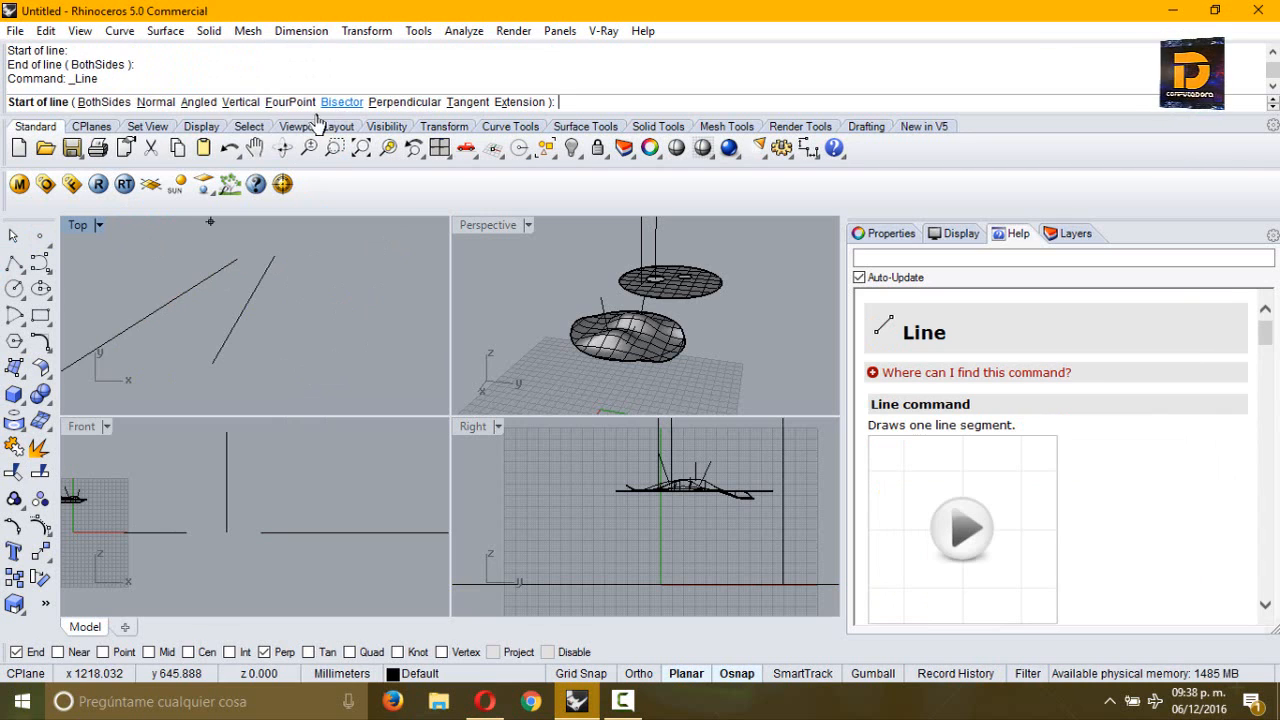
right_drag(196, 312, 104, 317)
click(40, 264)
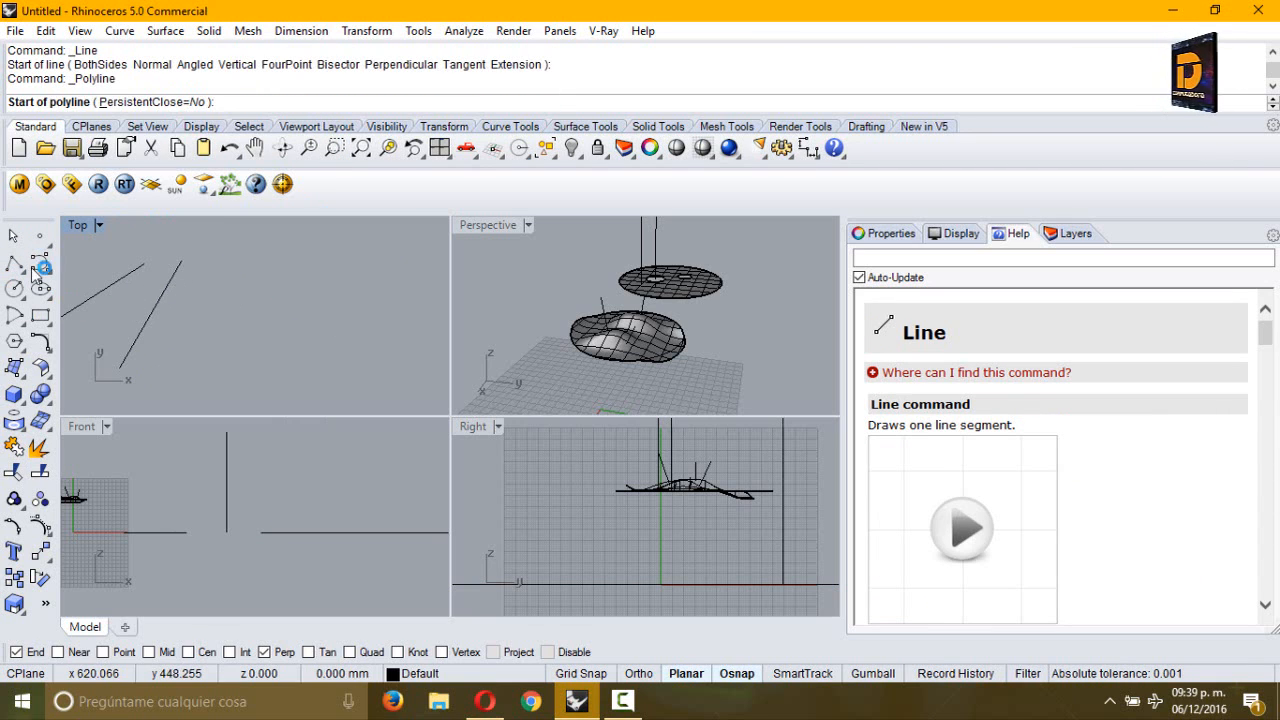
click(361, 348)
click(234, 249)
click(318, 311)
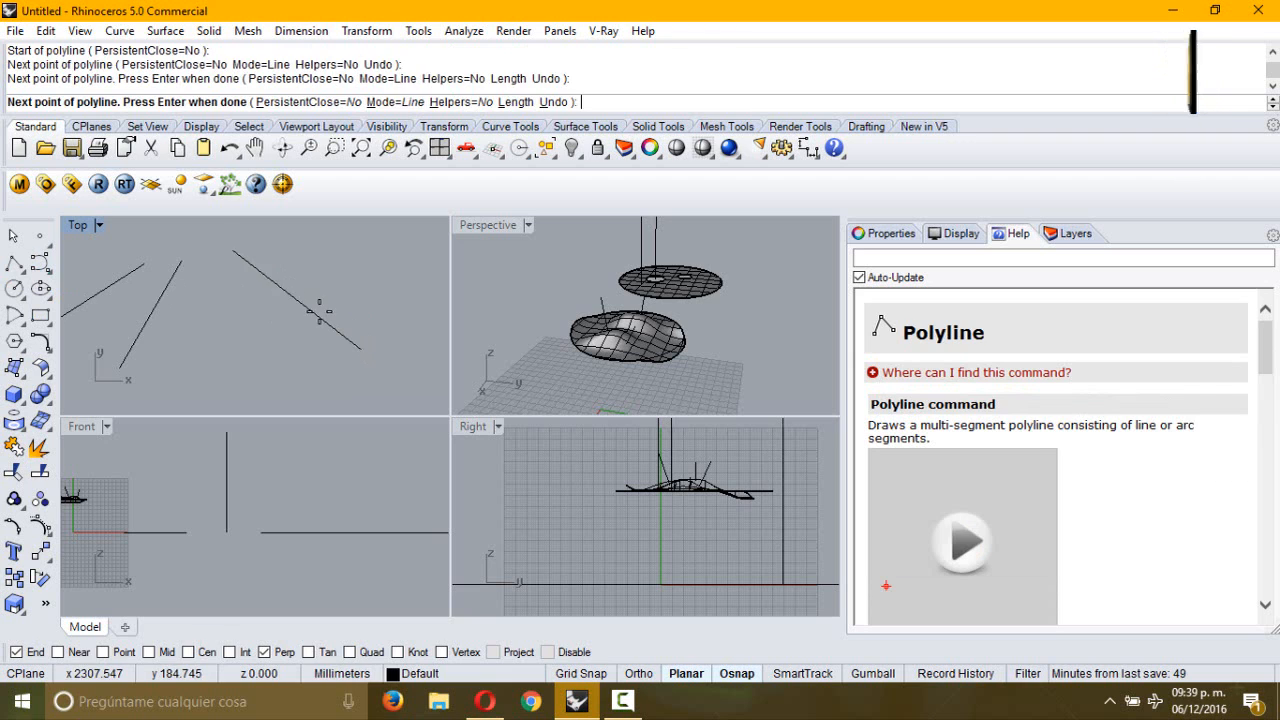
right_click(320, 311)
Draw a second single-segment polyline rising to the right beside the first, forming an open V in the Top view
right_drag(347, 302, 249, 336)
right_click(291, 326)
click(306, 376)
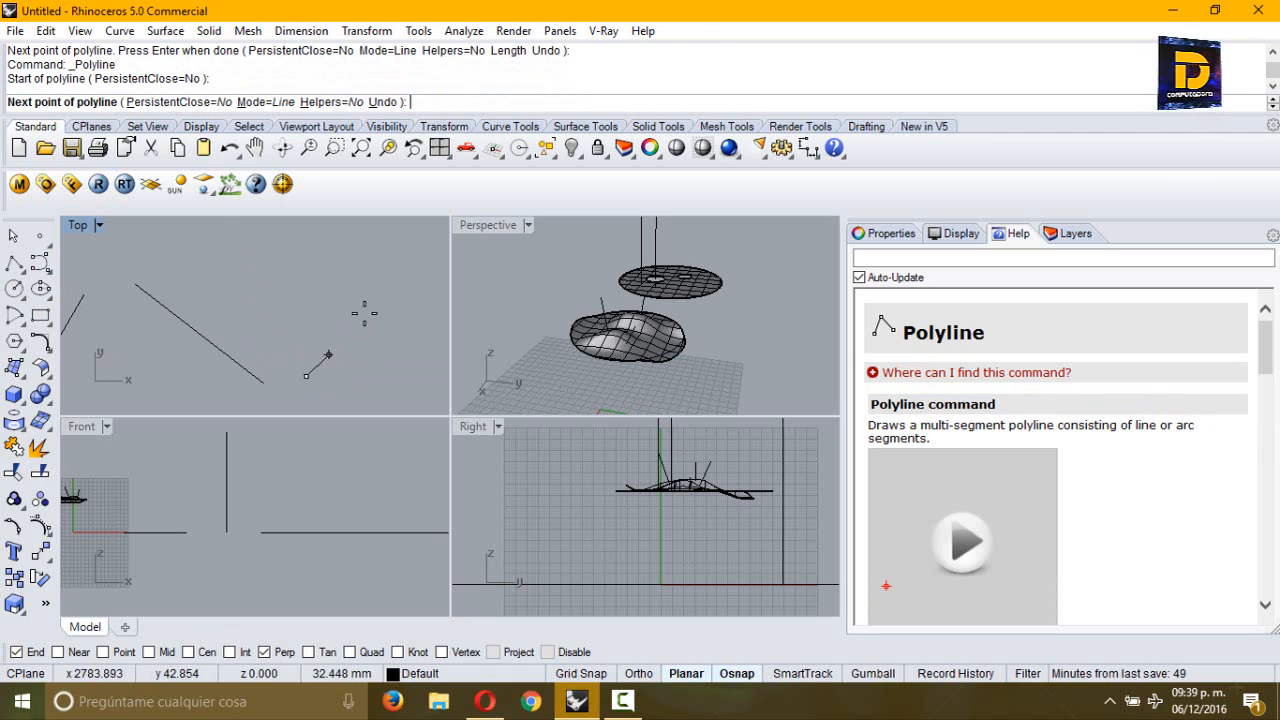
click(391, 265)
right_click(390, 268)
Create a new layer coloured red (RGB 255, 0, 0) and move the two polylines of the open V onto it
drag(376, 324, 226, 458)
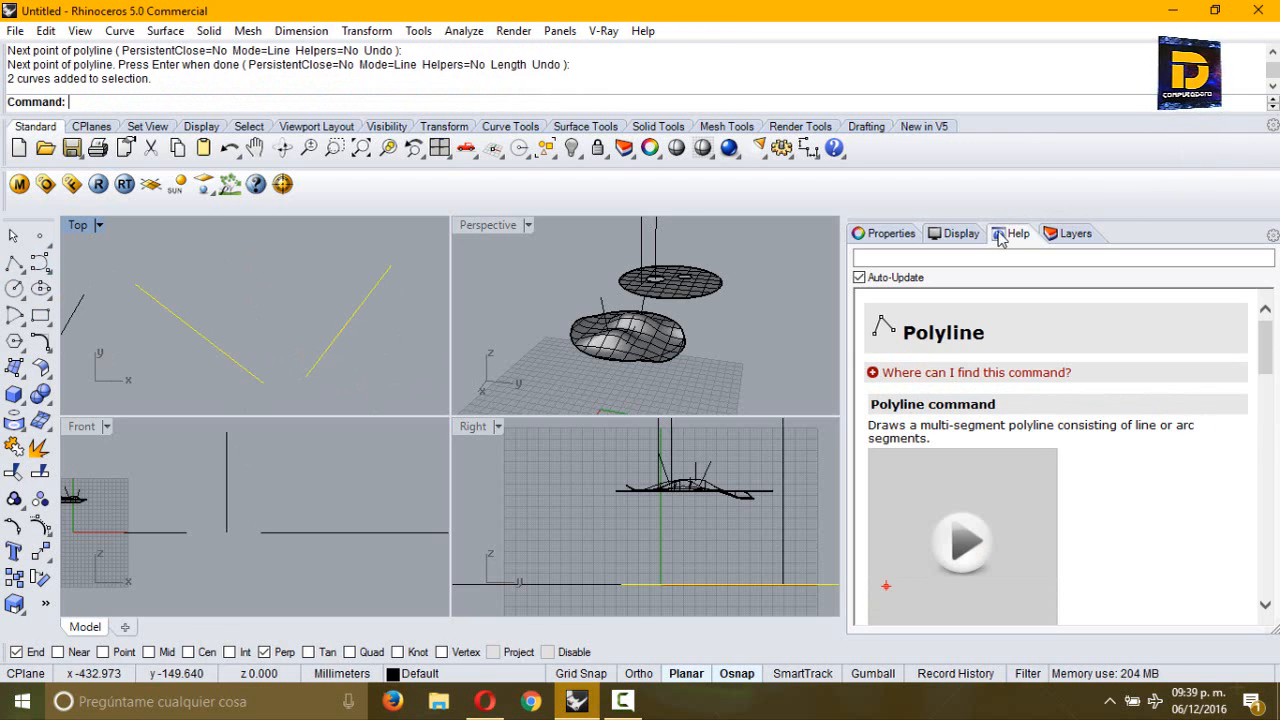
click(883, 234)
click(1070, 234)
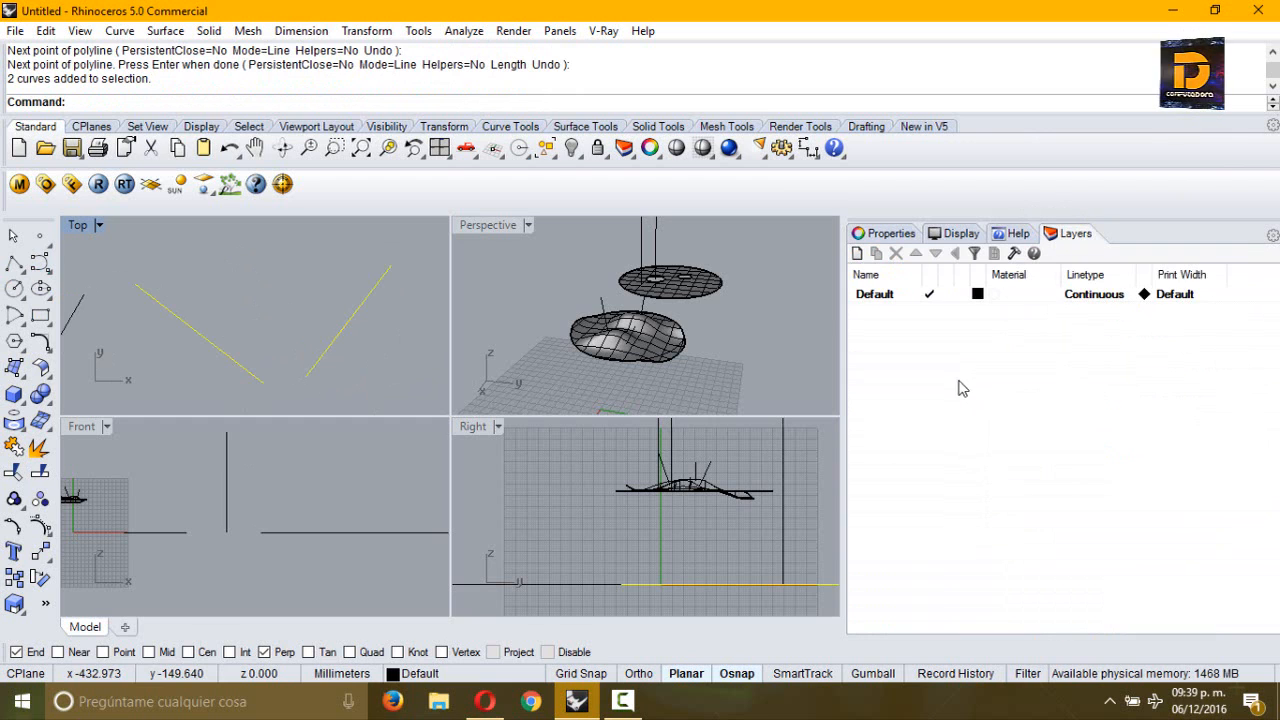
key(ctrl+n)
key(Return)
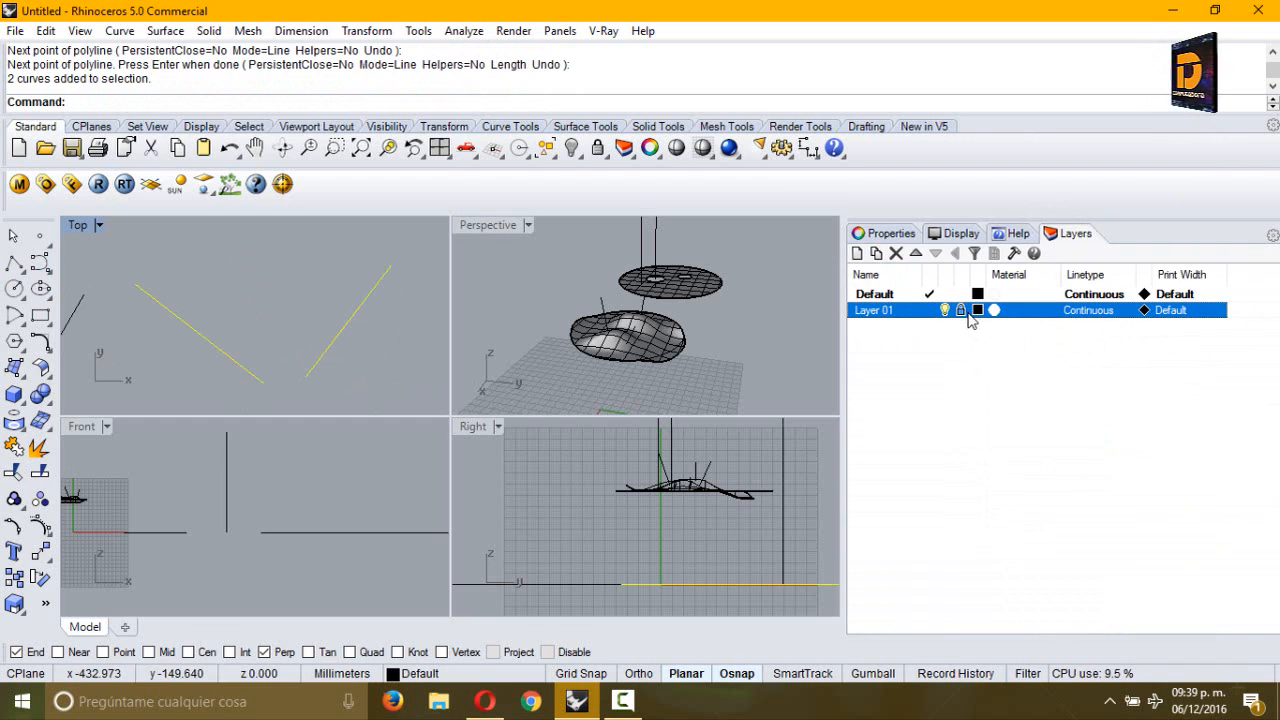
click(977, 311)
click(652, 260)
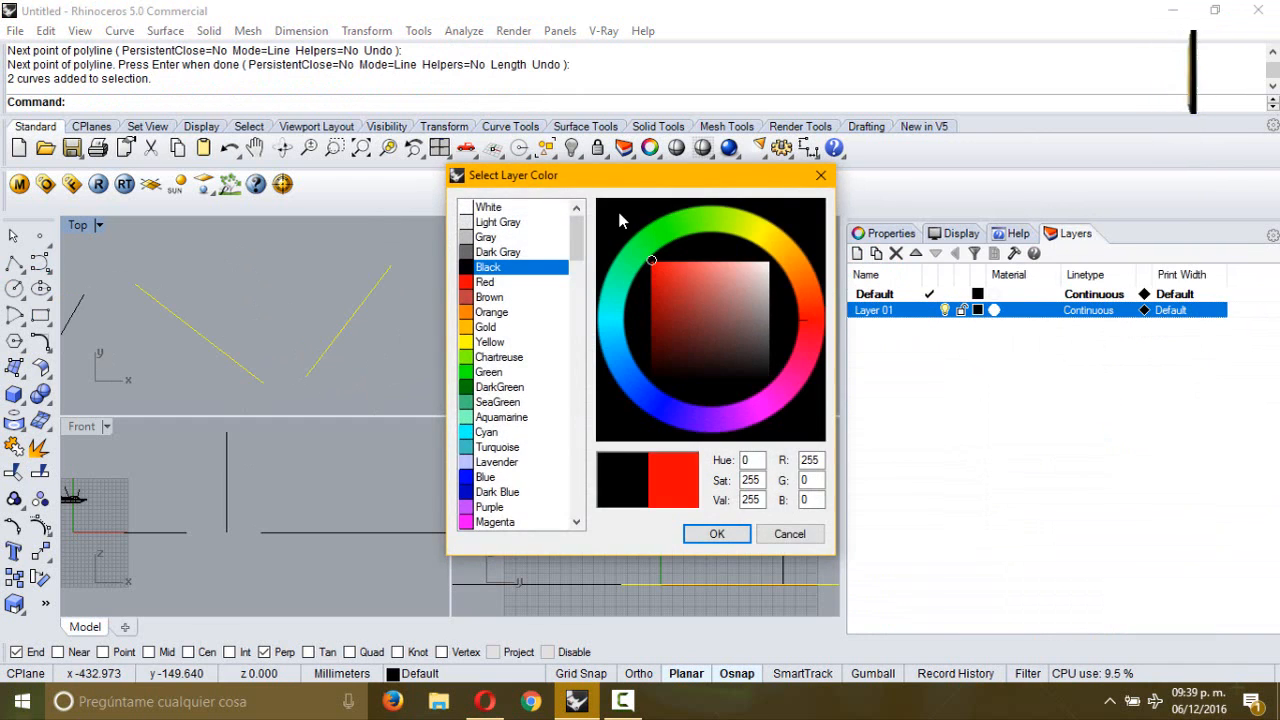
click(717, 533)
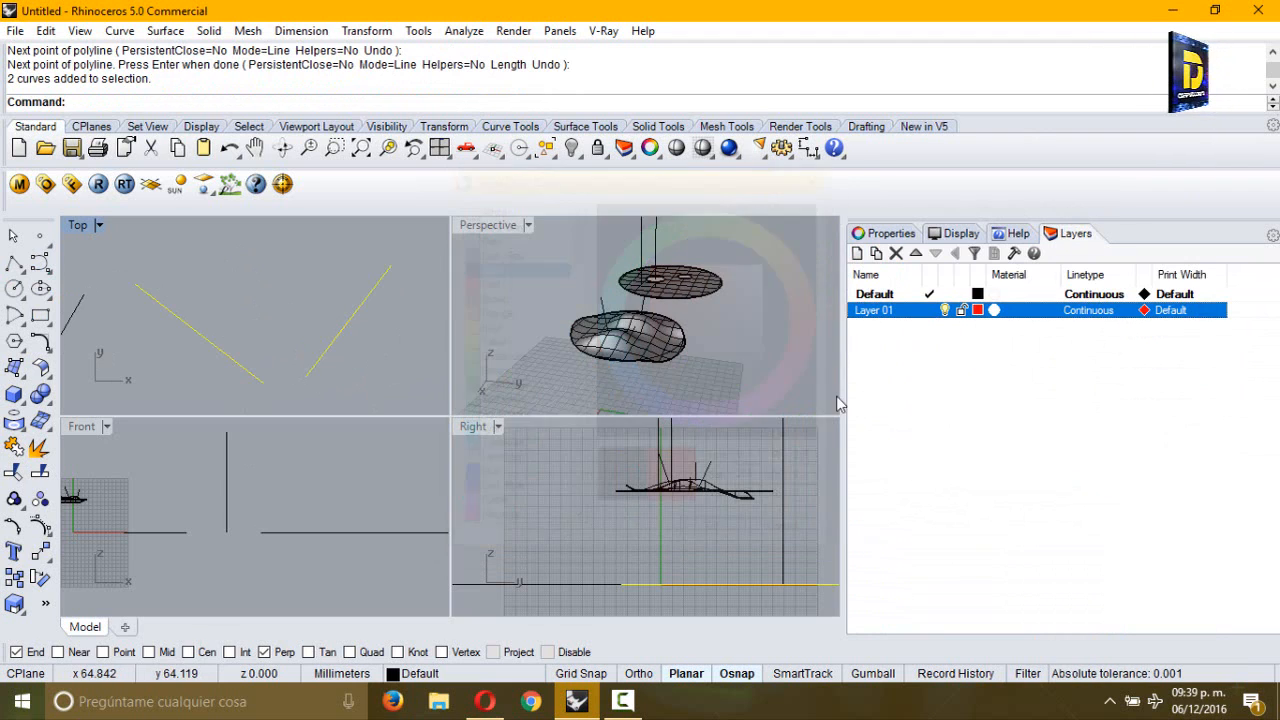
right_click(892, 318)
click(977, 600)
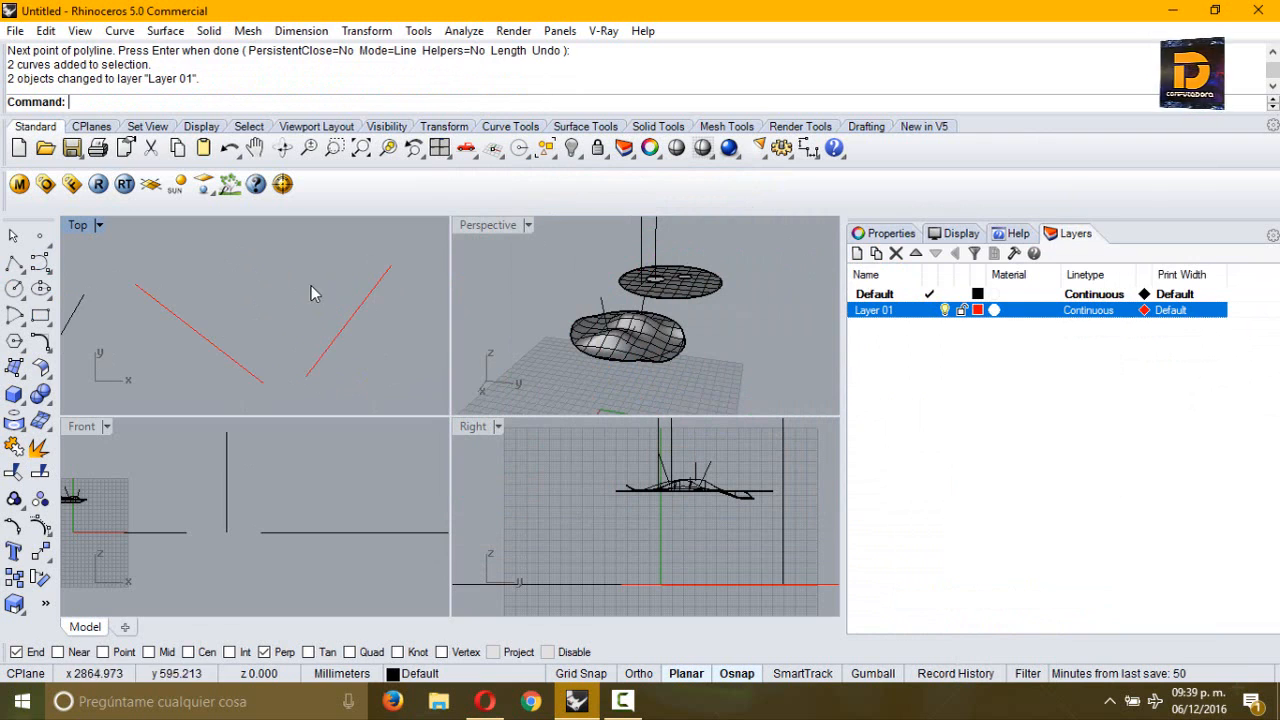
Maximize the Top view and start a Bisector line at a point between the lower ends of the two red lines
right_drag(311, 285, 269, 294)
double_click(78, 230)
click(19, 268)
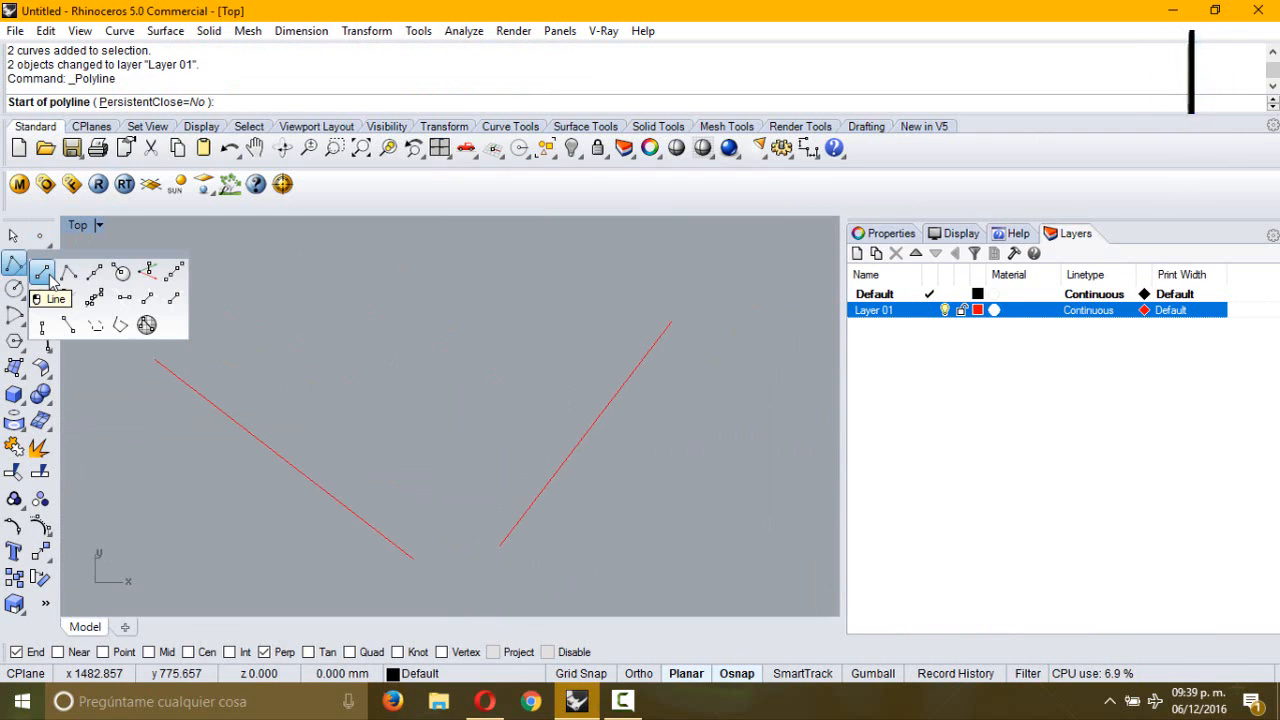
click(45, 274)
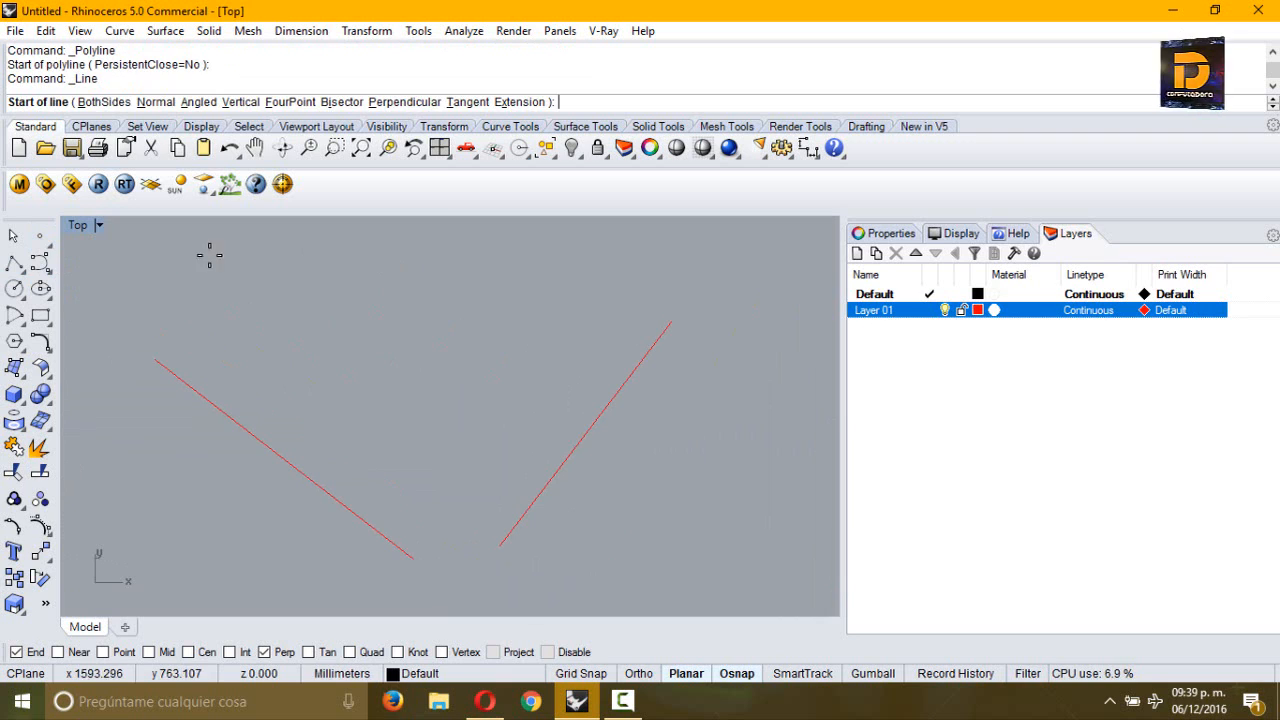
click(340, 103)
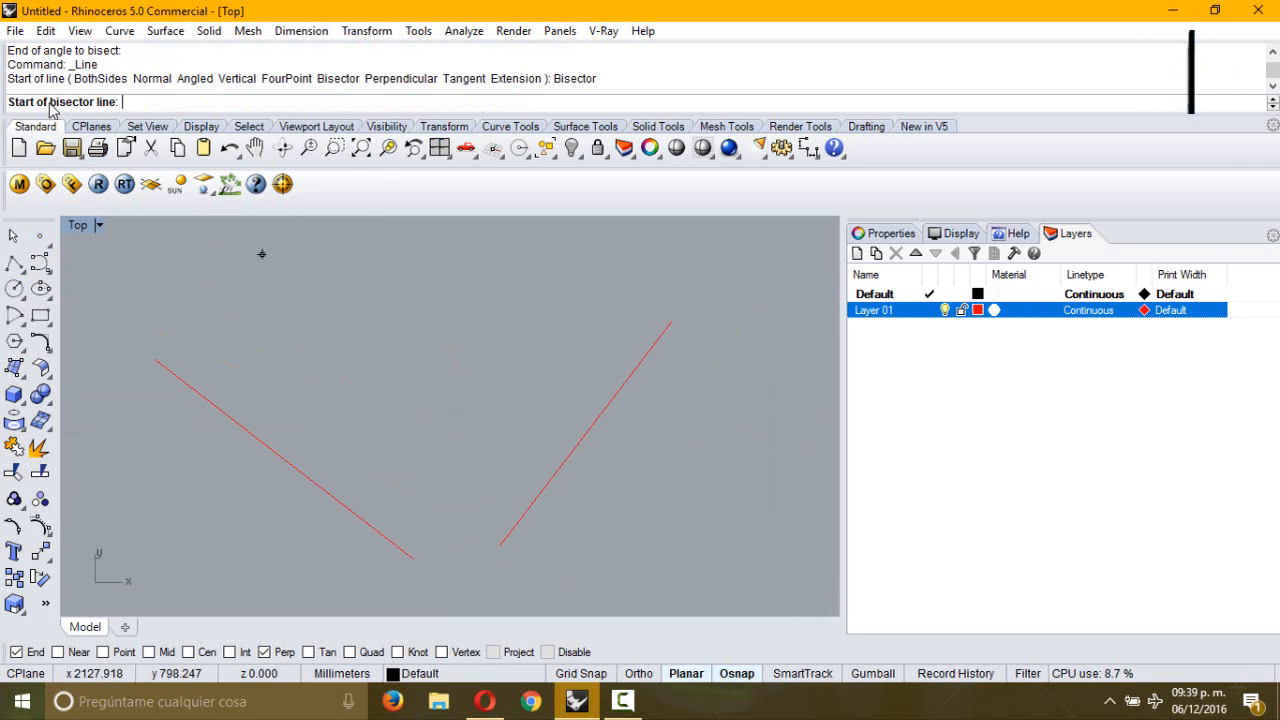
right_drag(281, 381, 221, 307)
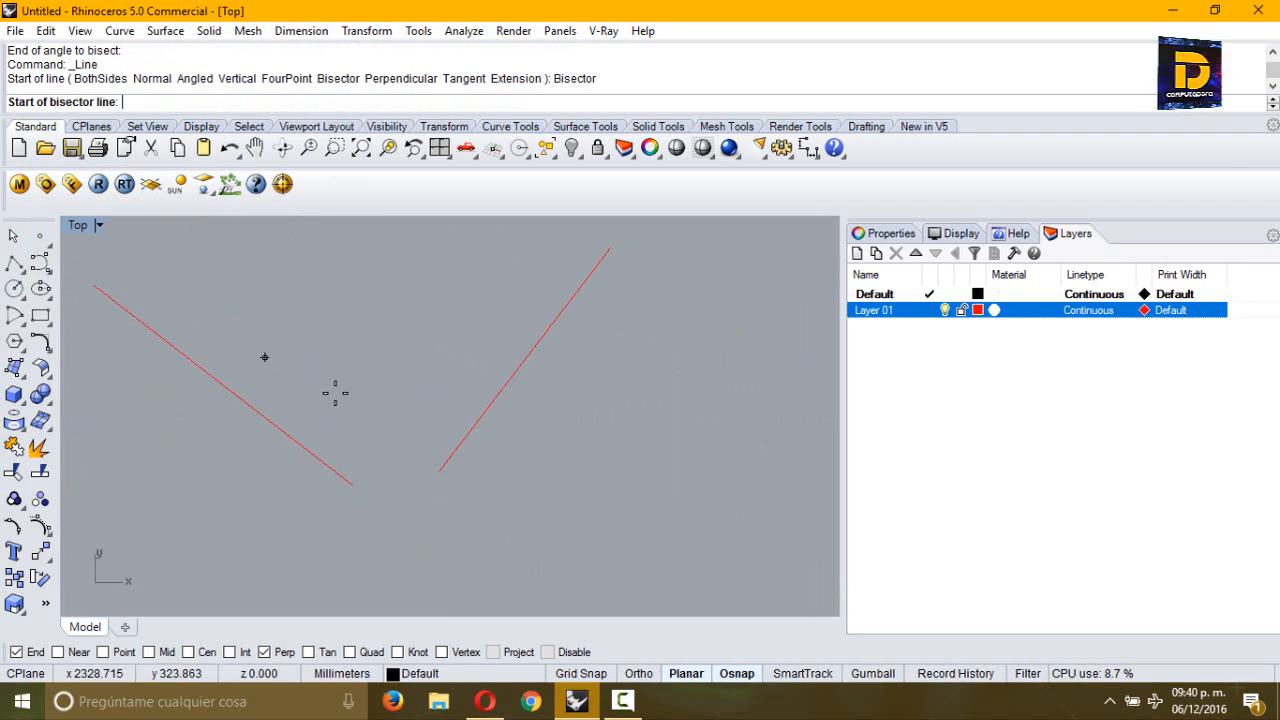
click(392, 474)
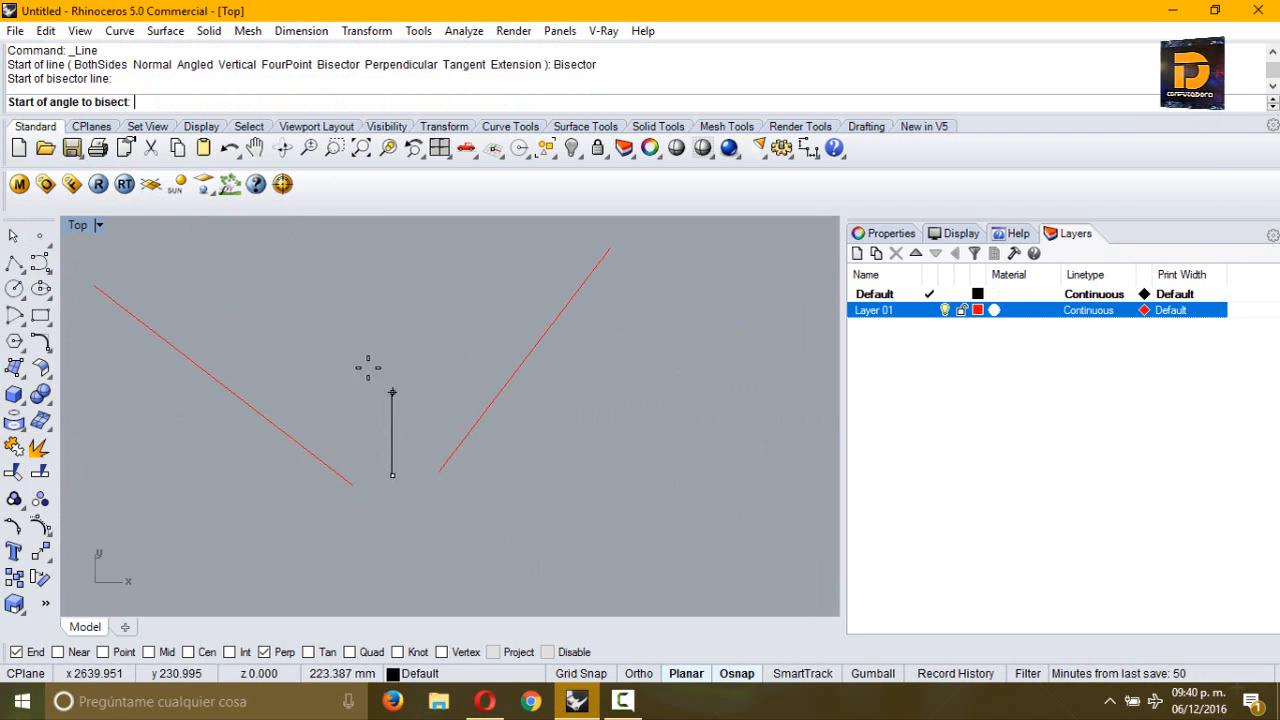
Bisect the angle from the right red line's upper end to the left one's upper end, ending the bisector above both lines
right_drag(363, 314, 360, 372)
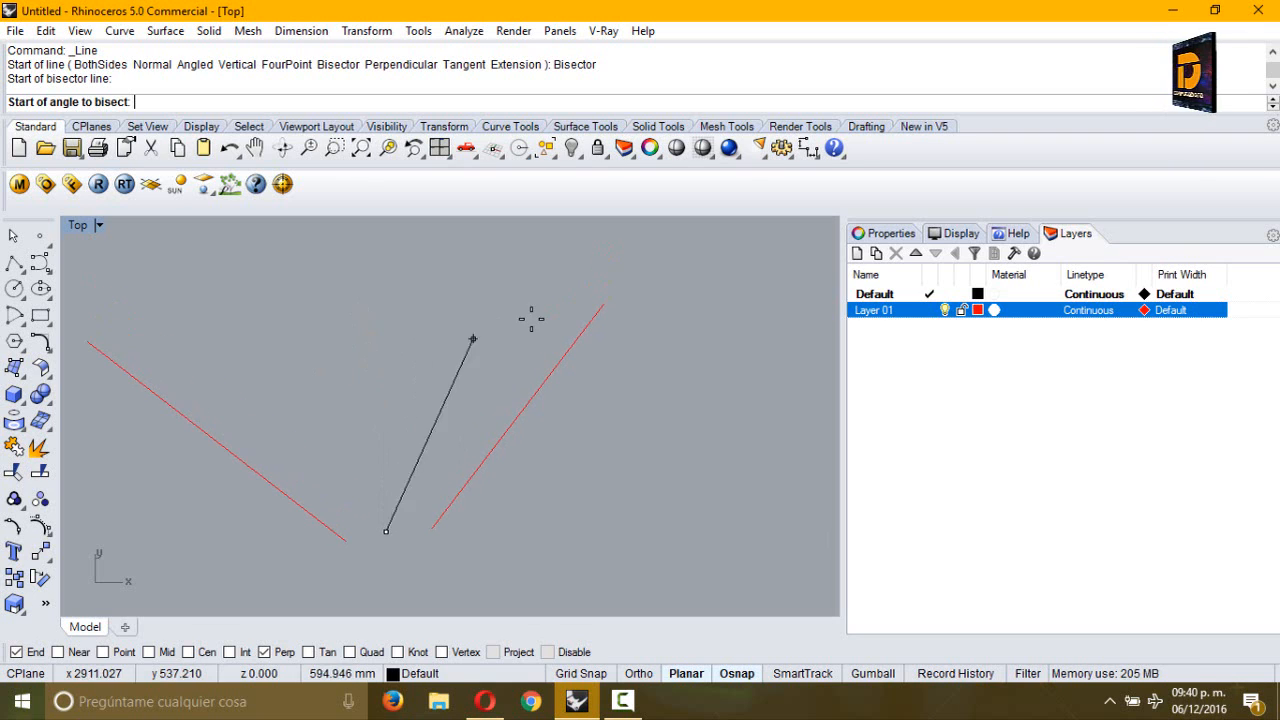
click(602, 303)
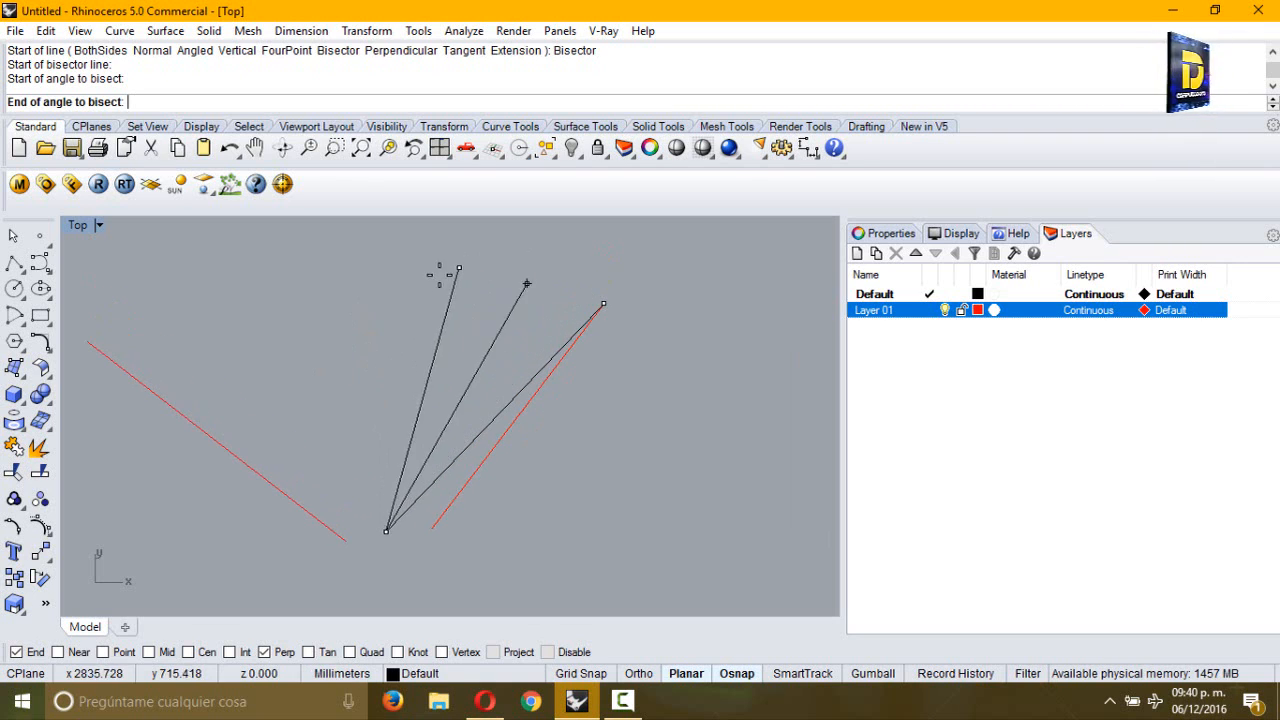
right_drag(346, 273, 466, 309)
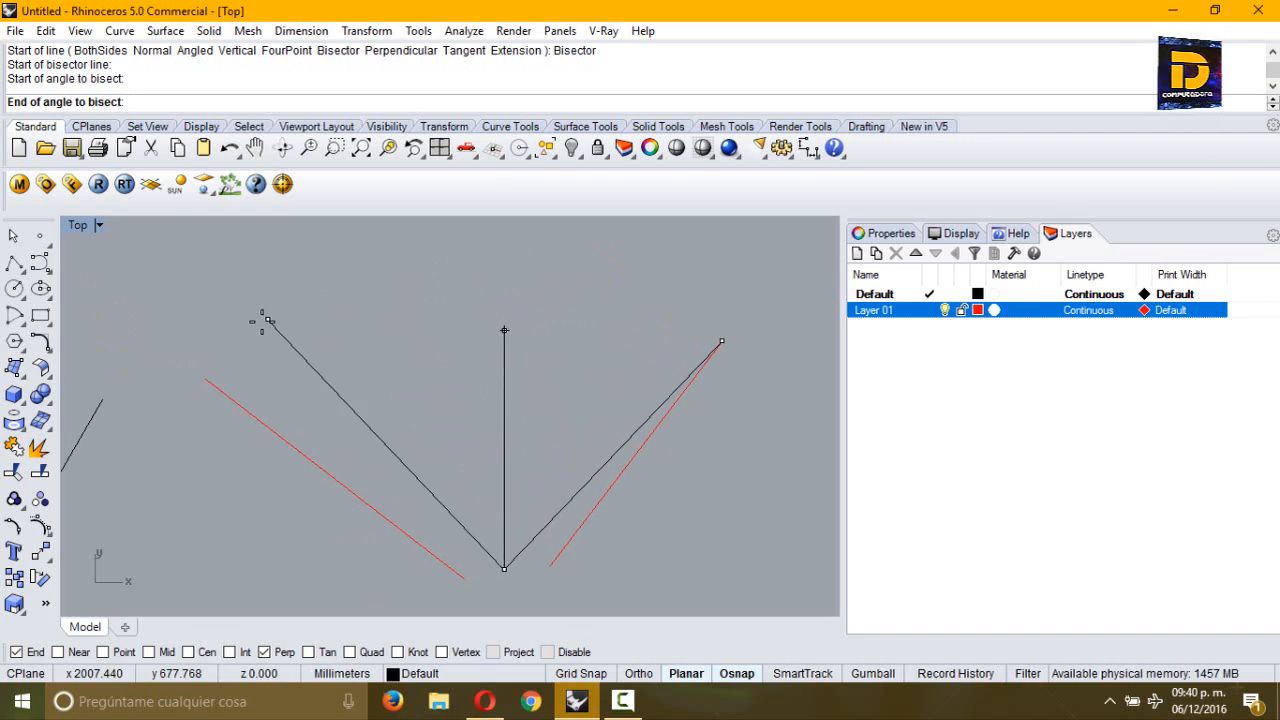
click(206, 379)
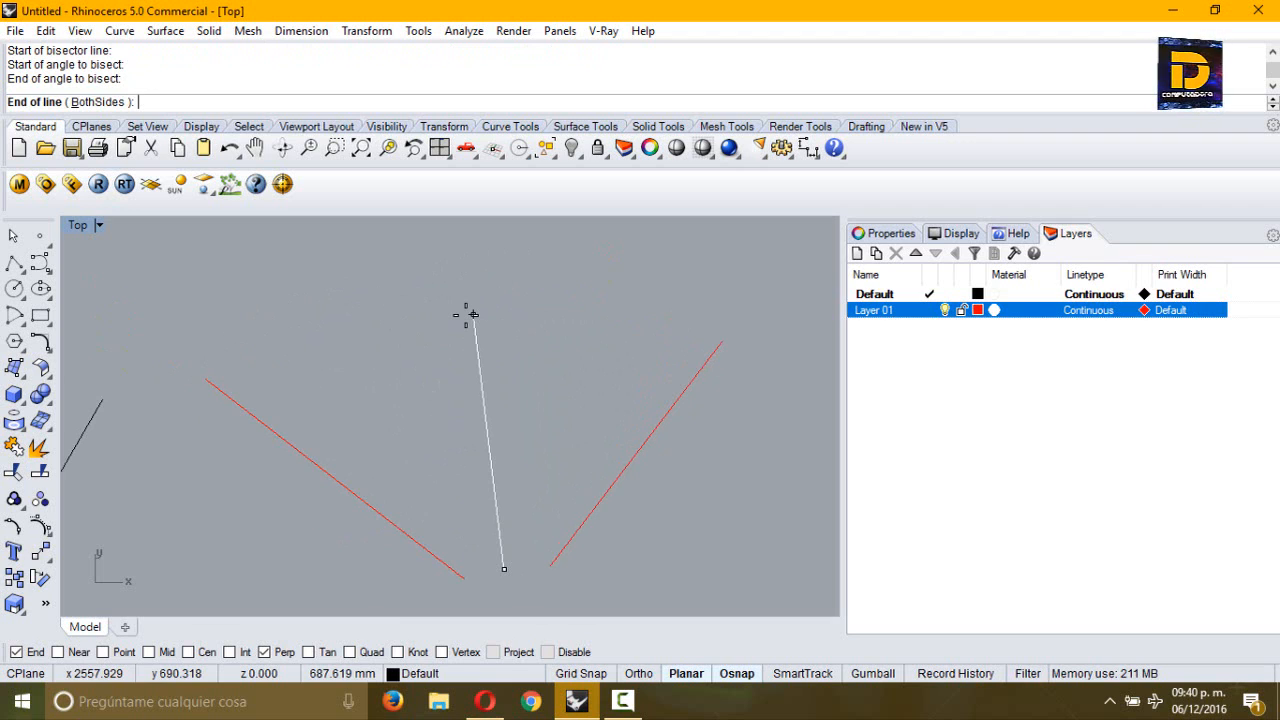
scroll(466, 314, down, 3)
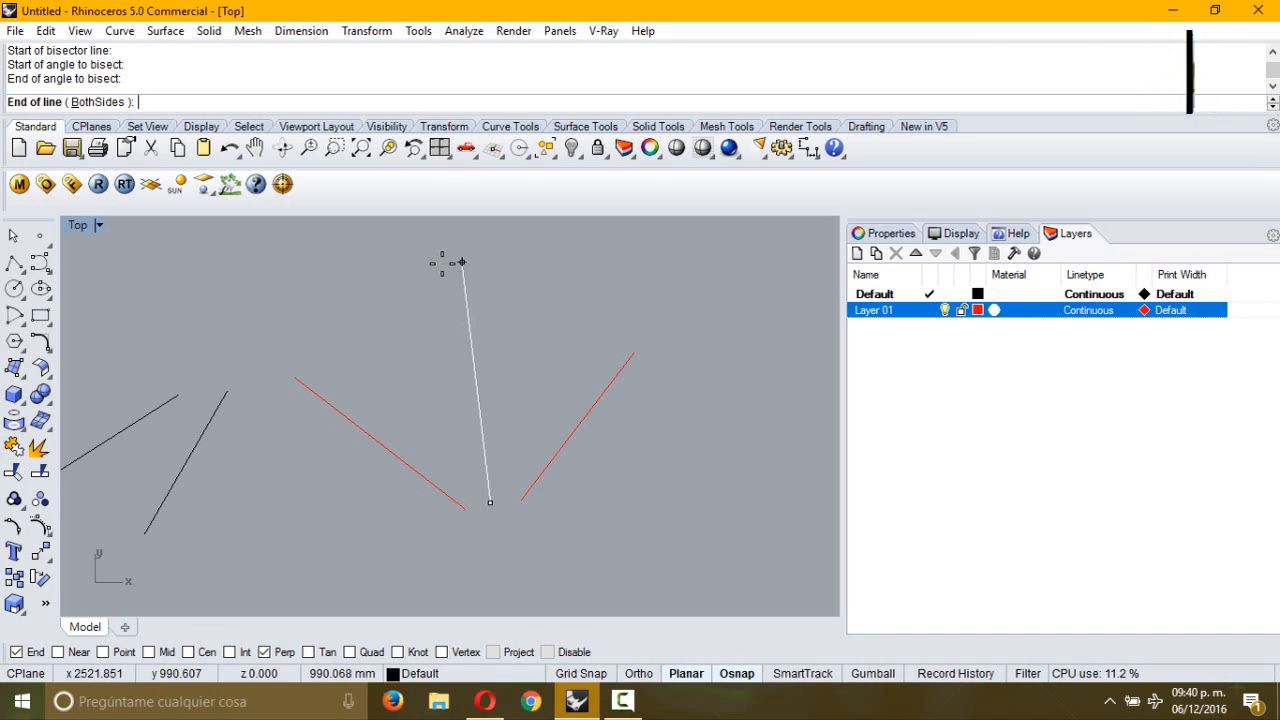
click(459, 245)
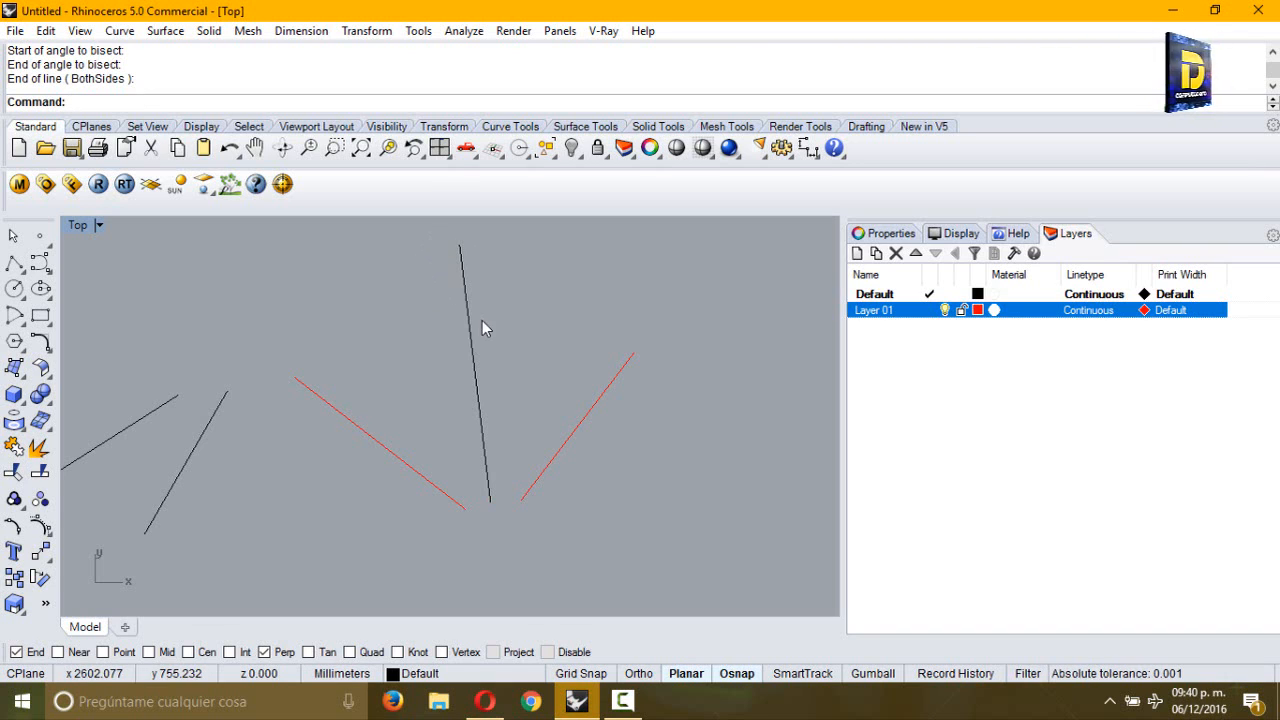
drag(410, 480, 412, 482)
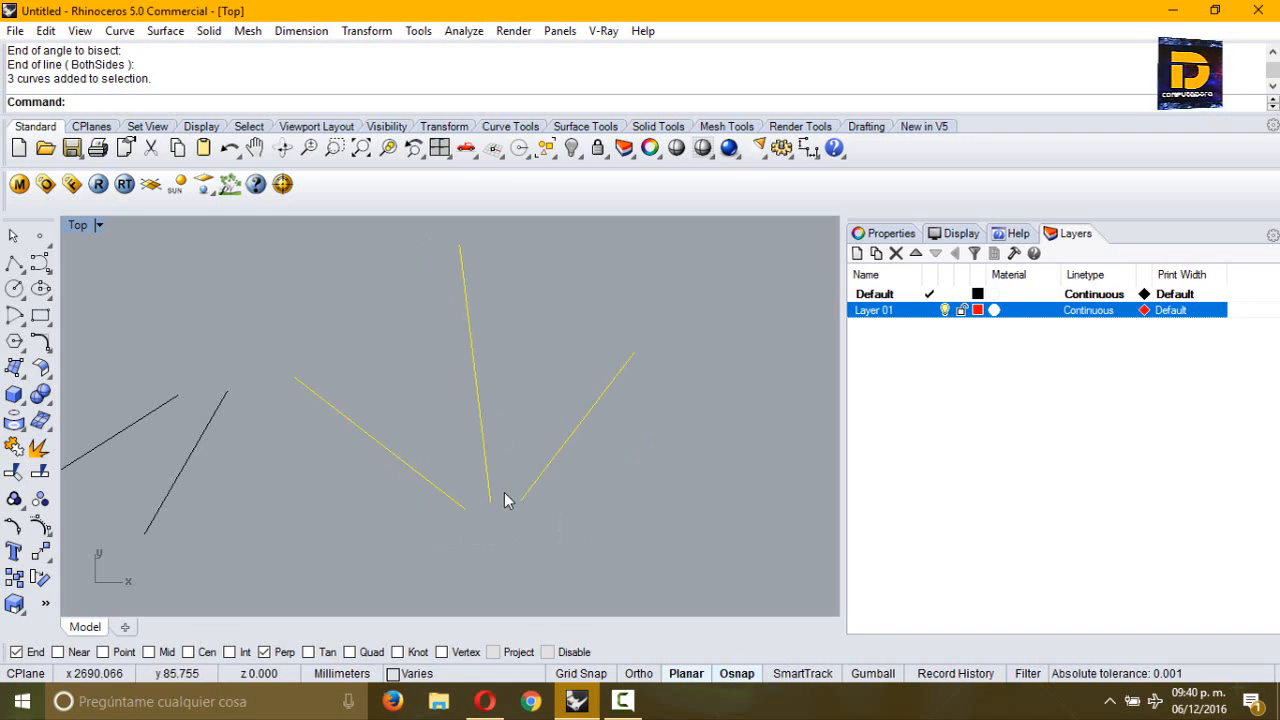
key(Escape)
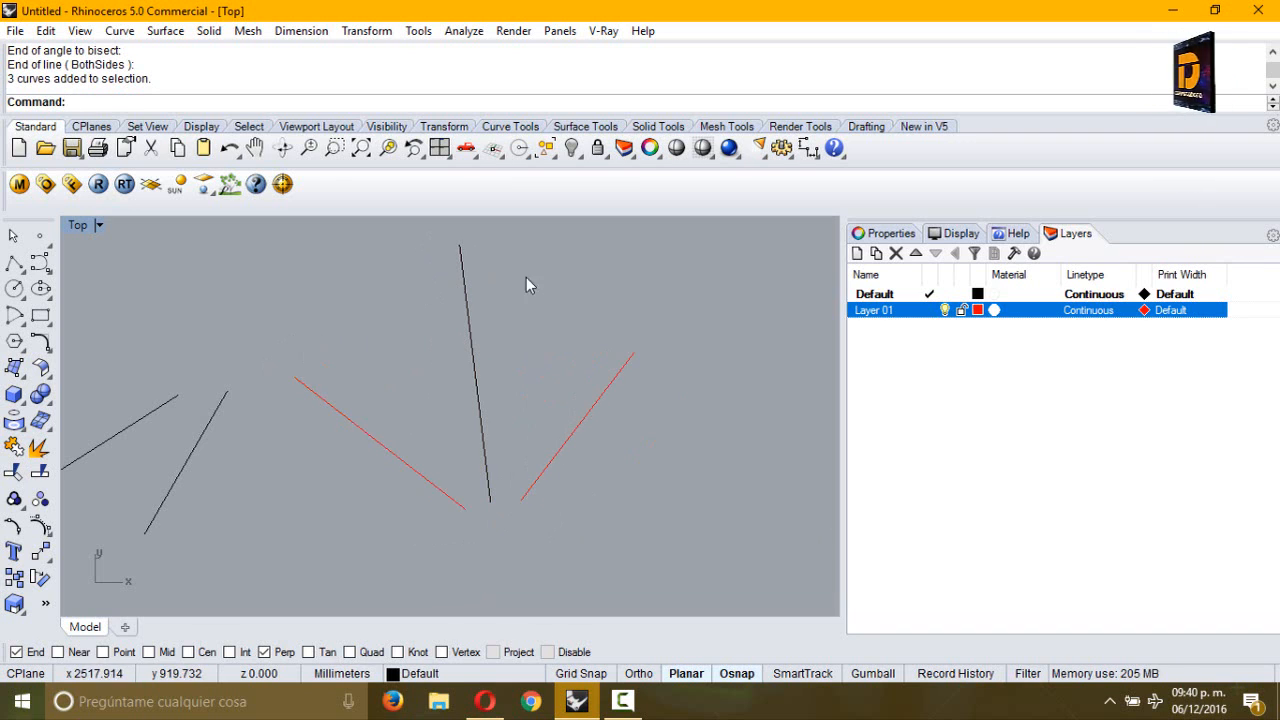
Draw a Perpendicular line from near the middle of the left red line, extending up and to the right
click(368, 434)
key(Return)
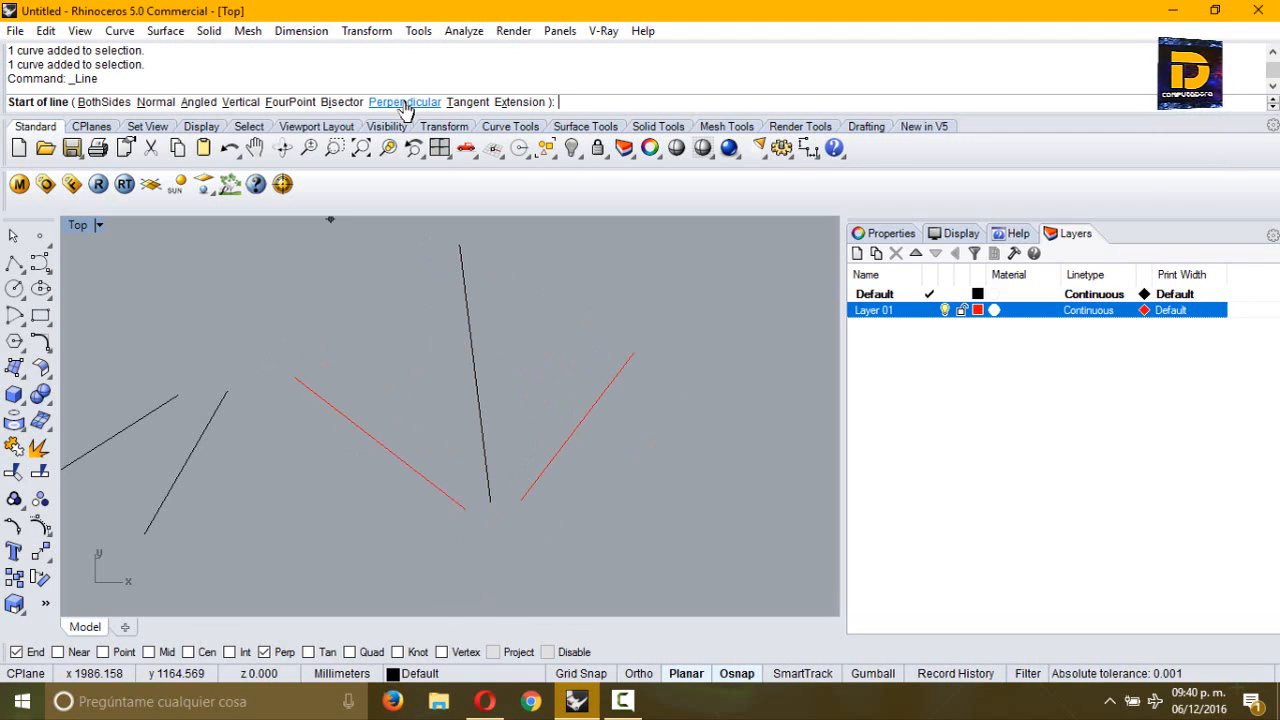
click(400, 102)
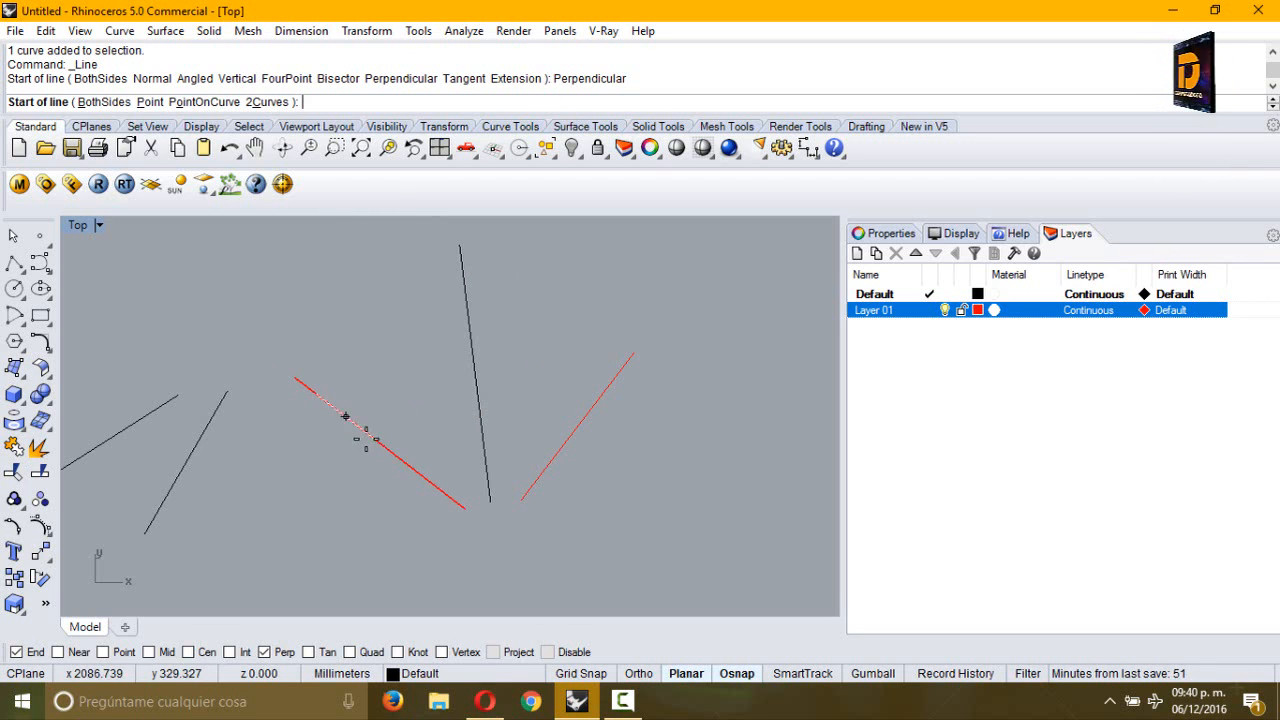
scroll(357, 430, up, 3)
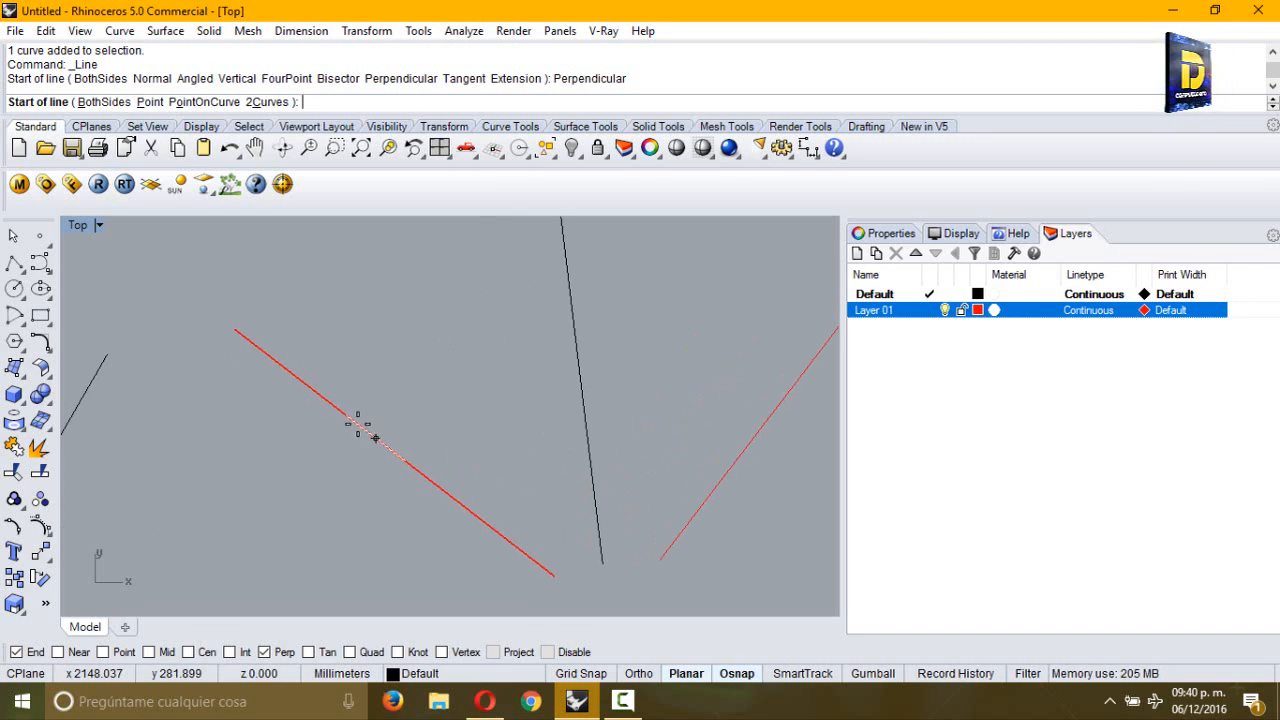
click(387, 440)
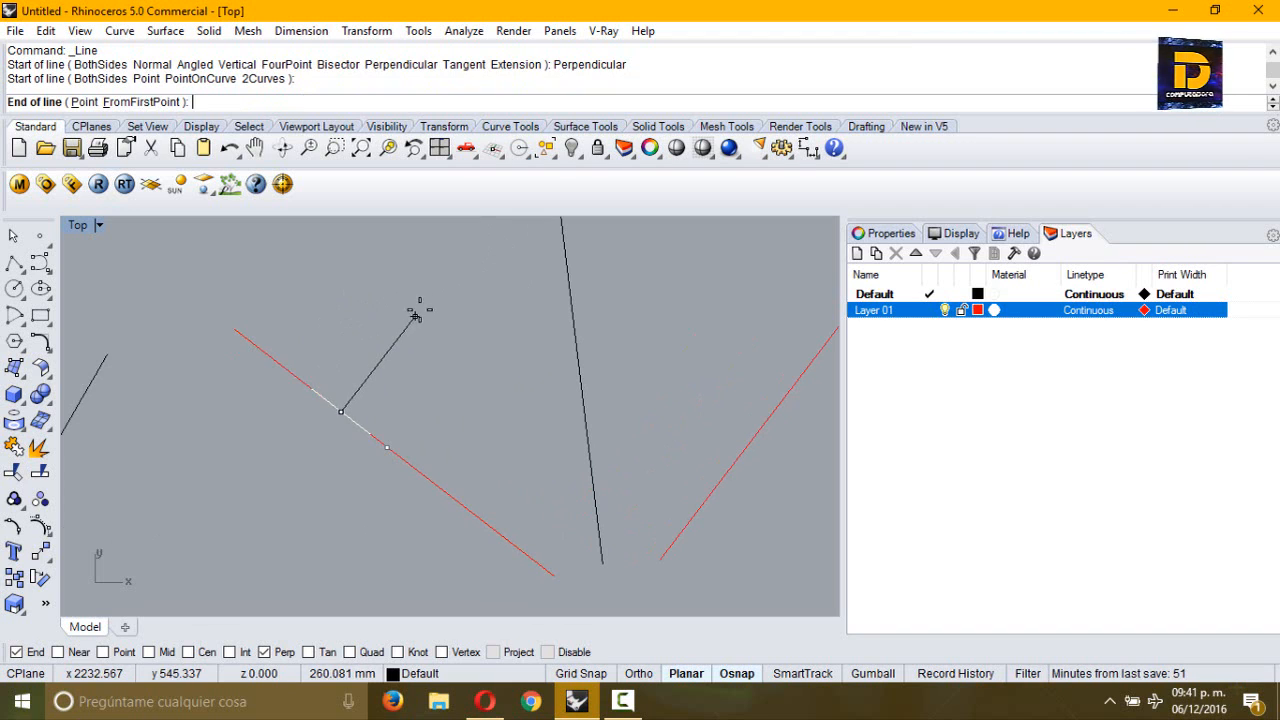
click(477, 266)
Draw another Perpendicular line from the bisector line, extending to the right toward the right red line
right_click(615, 262)
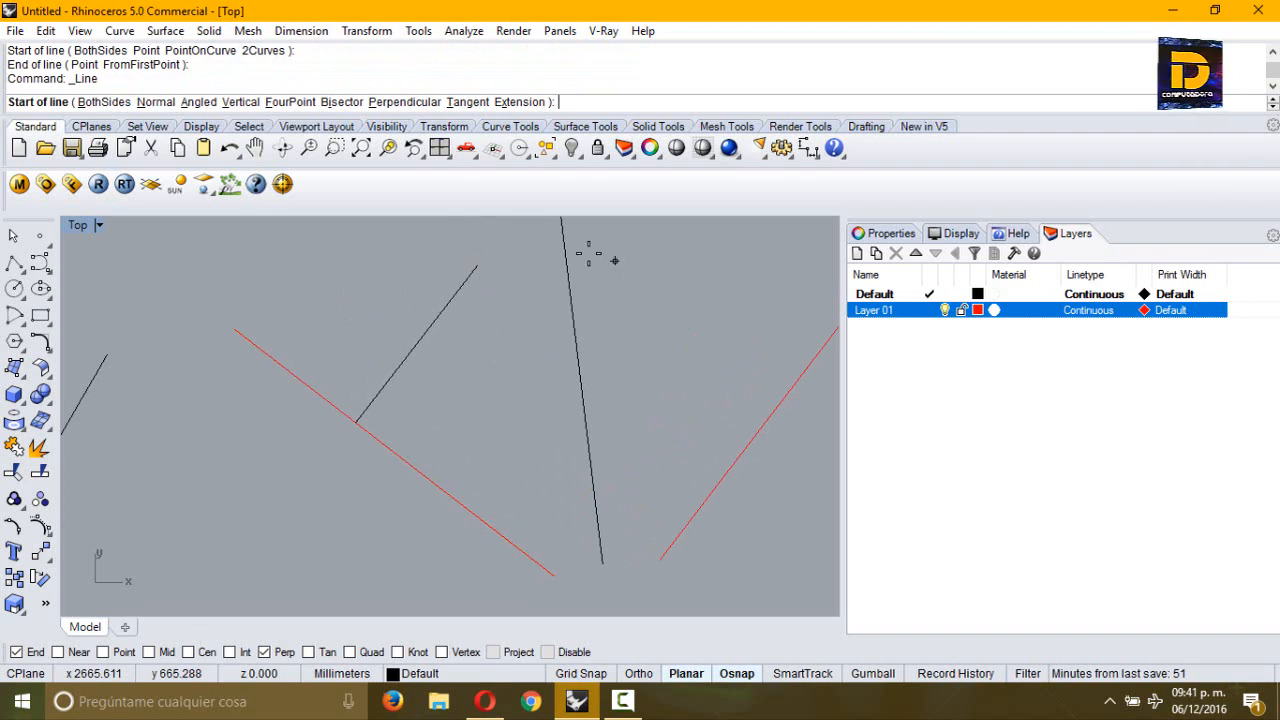
click(412, 102)
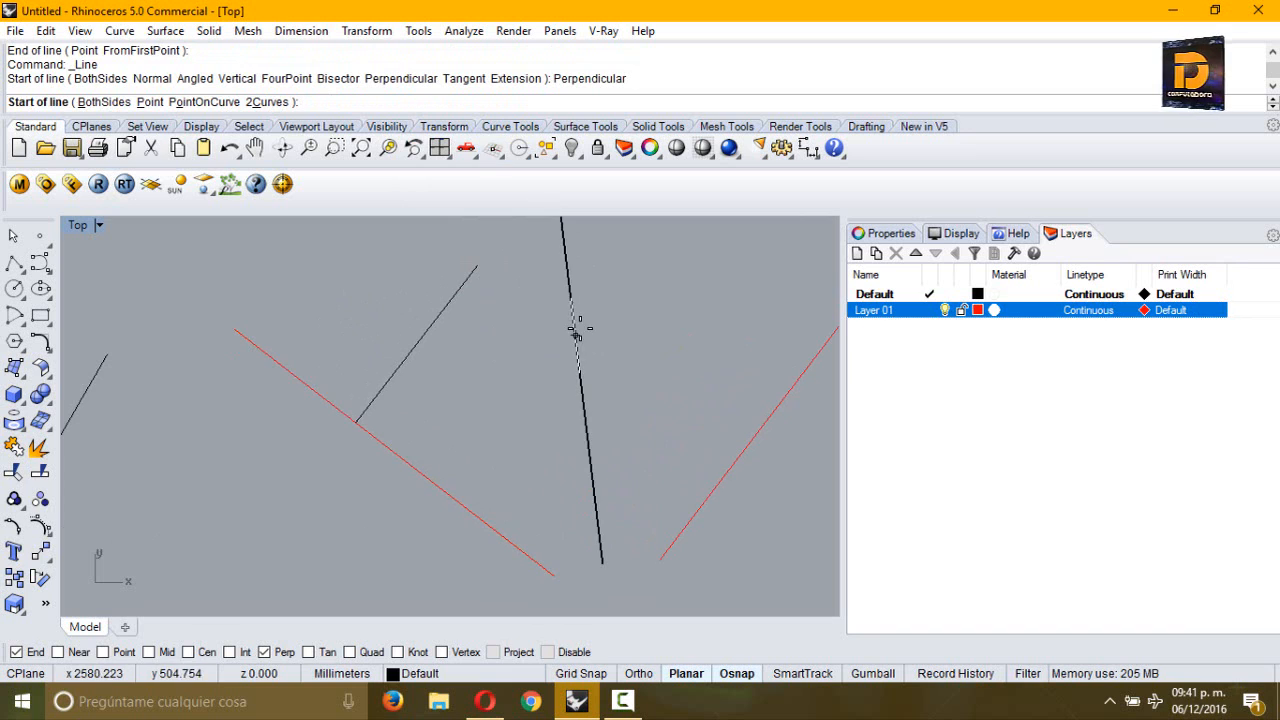
click(585, 418)
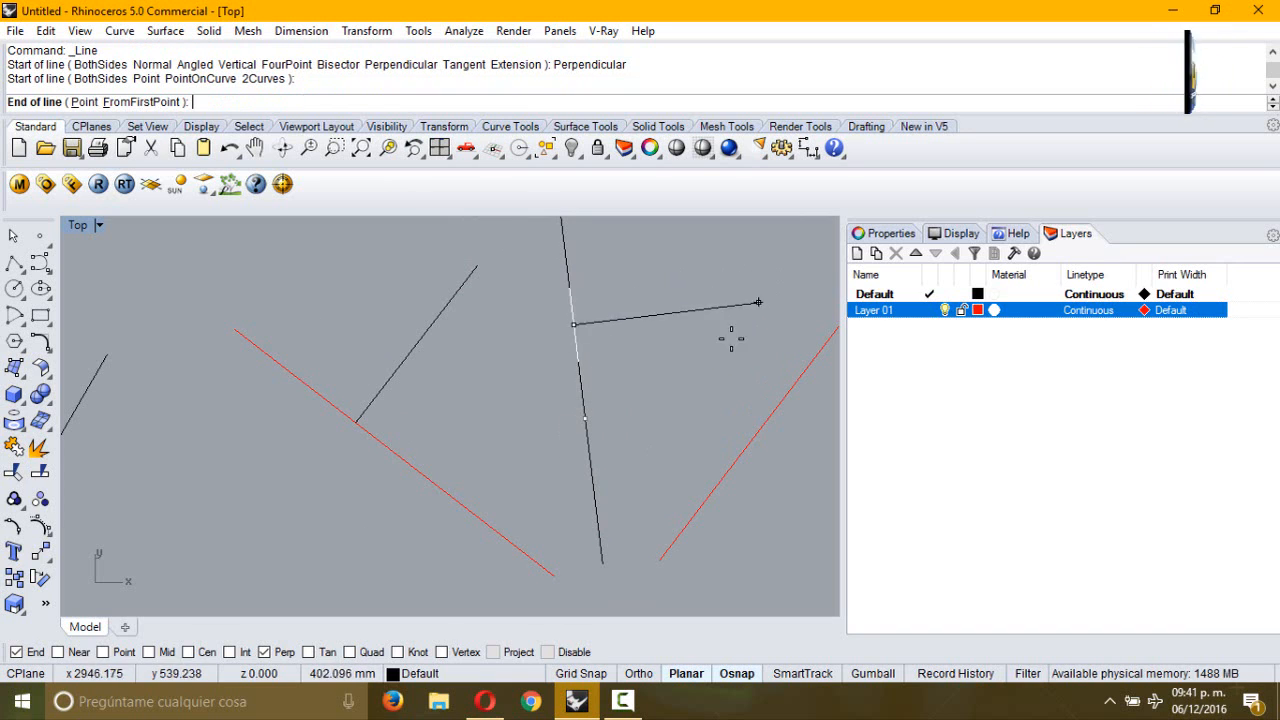
click(761, 284)
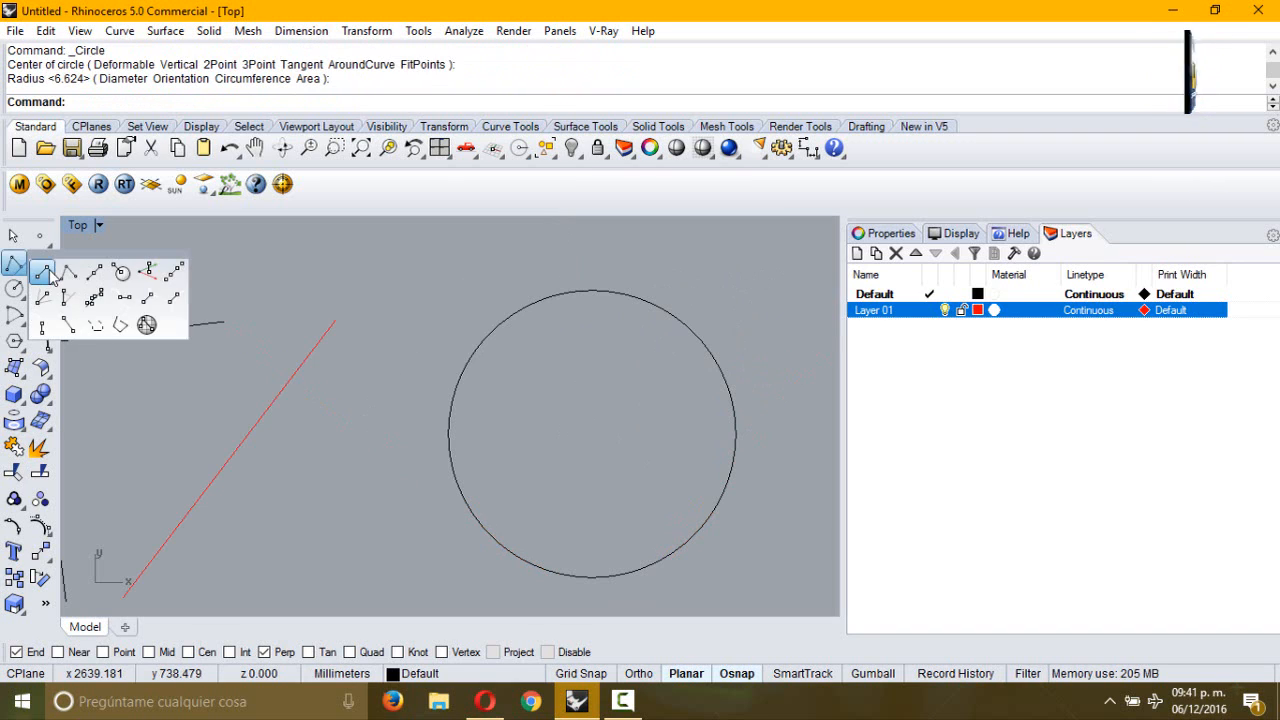
Draw a Tangent line about 538 mm long from the upper right of the circle, extending down to the right, and select it
click(55, 268)
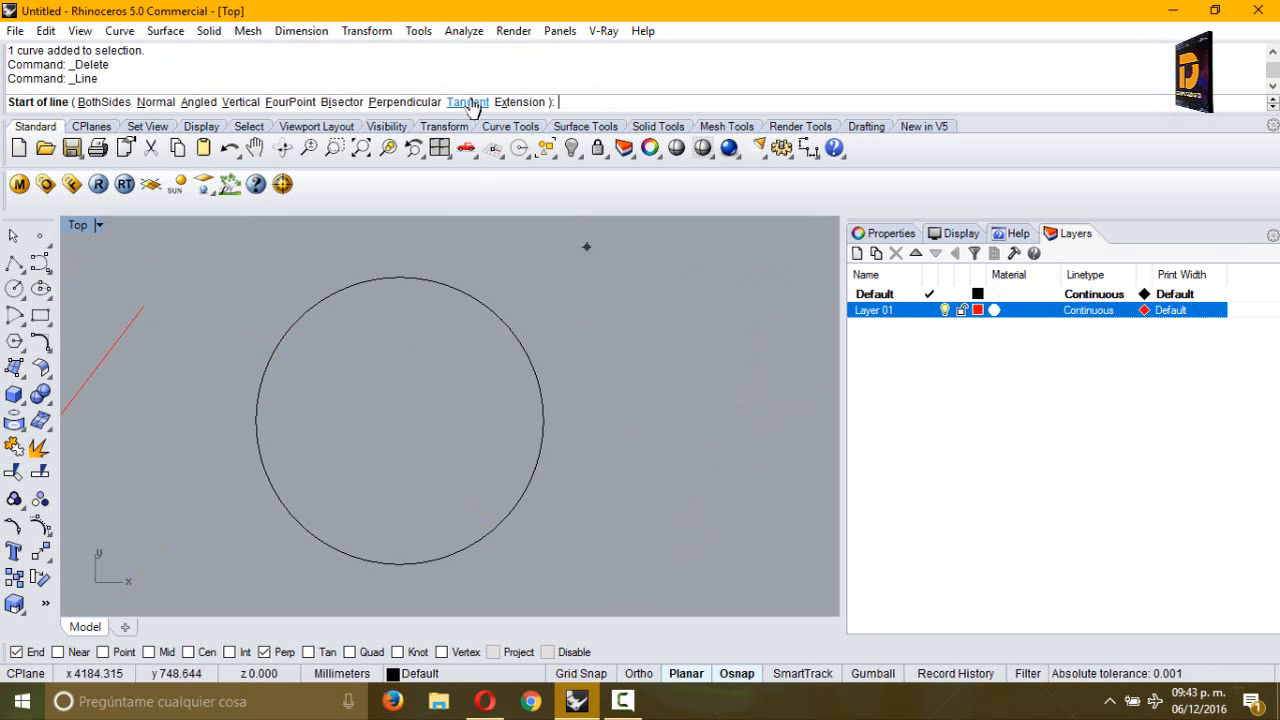
click(467, 102)
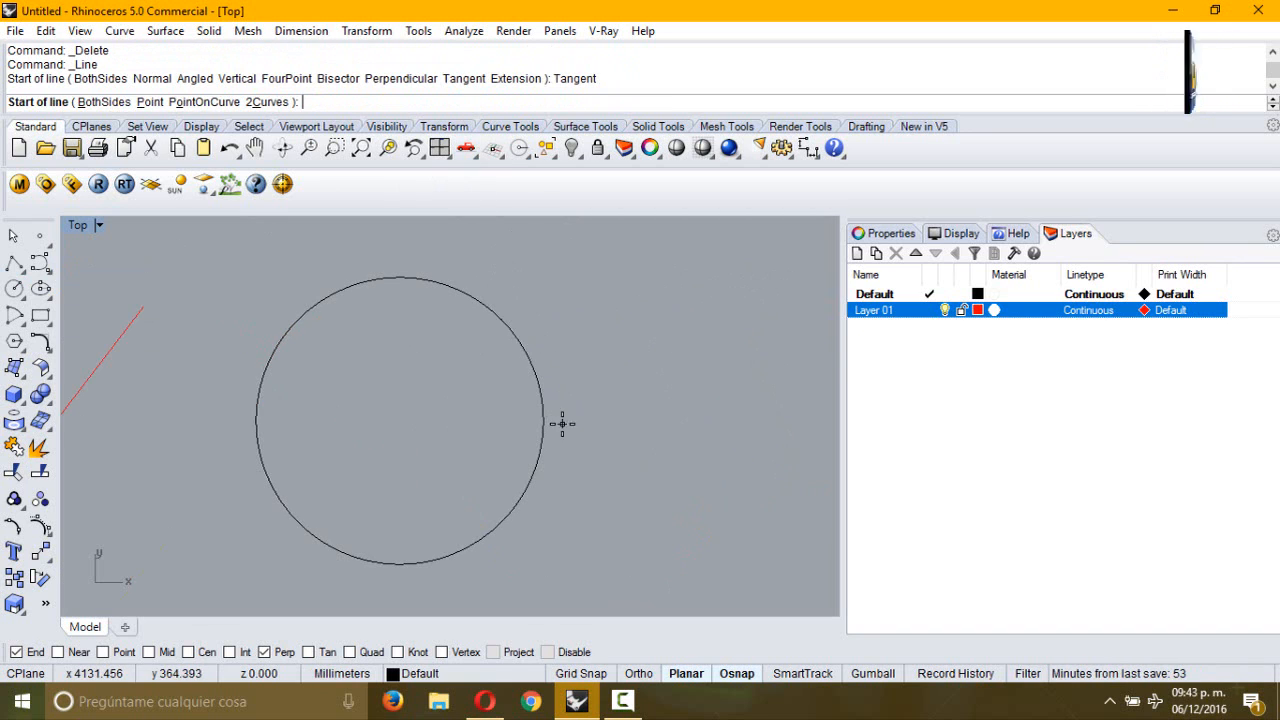
click(500, 319)
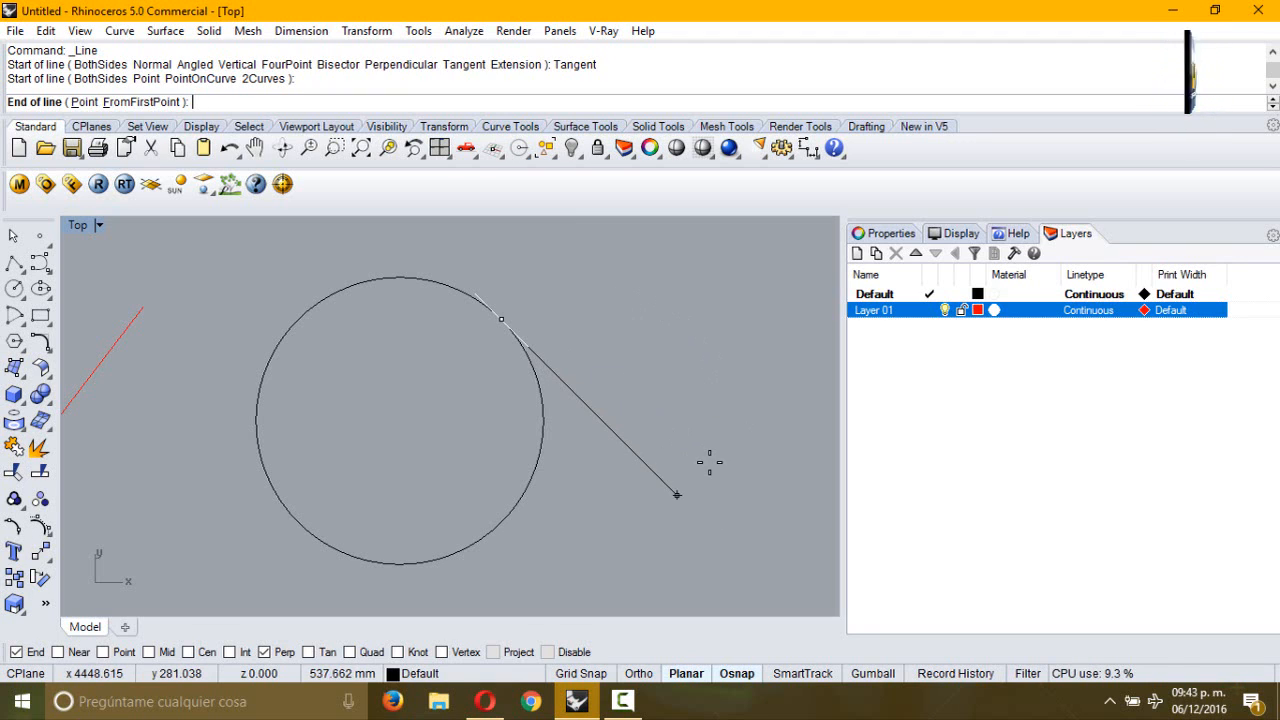
click(709, 462)
click(585, 410)
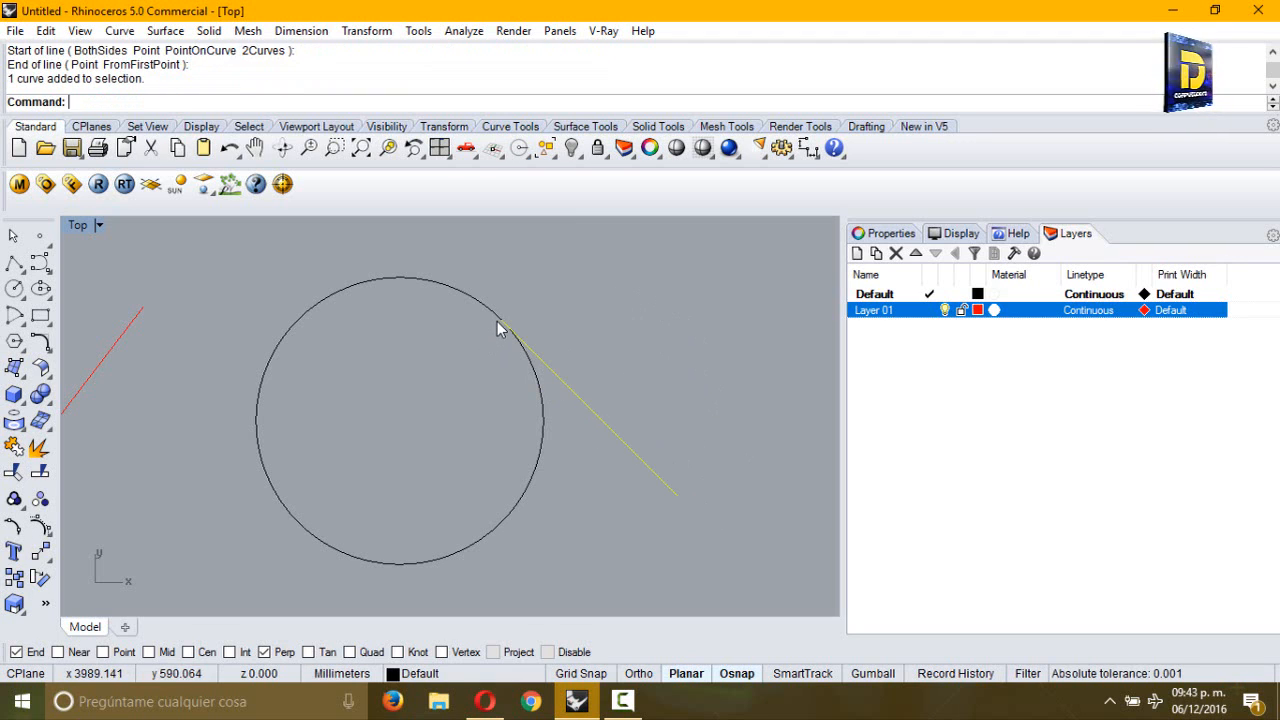
Draw a second Tangent line from the lower left of the circle, extending down to the right, and clear the selection
key(Return)
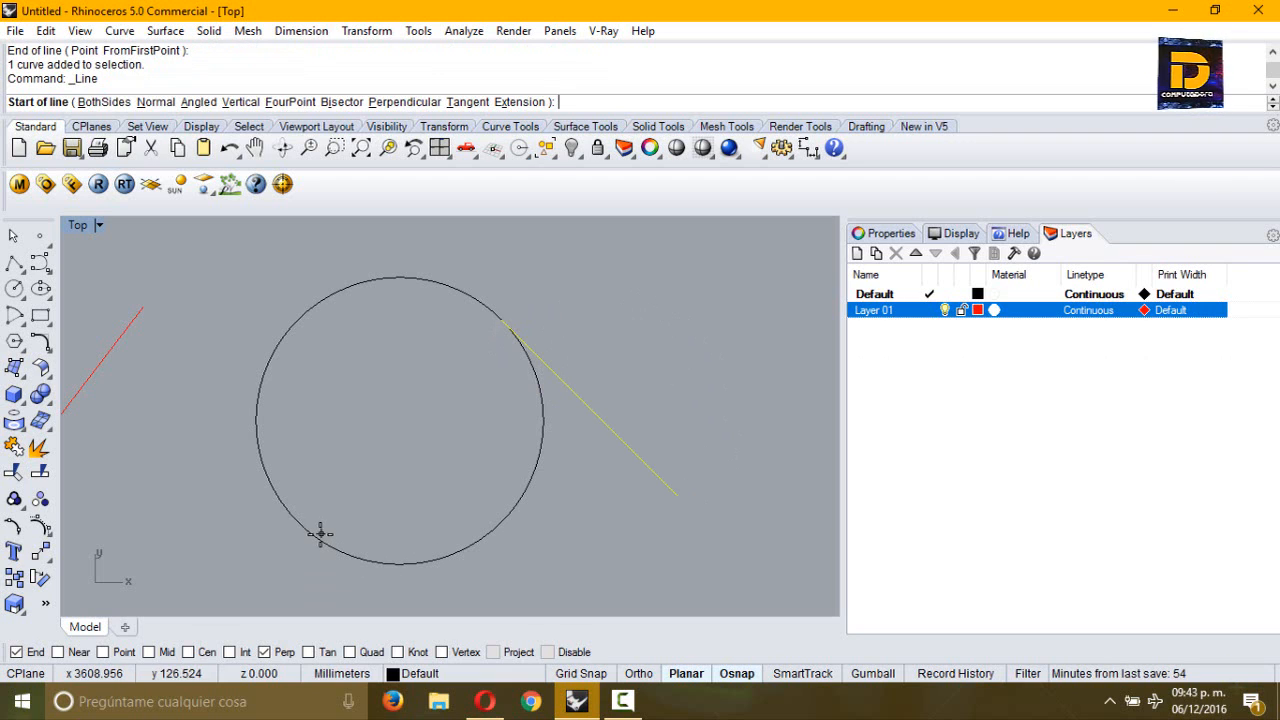
click(478, 102)
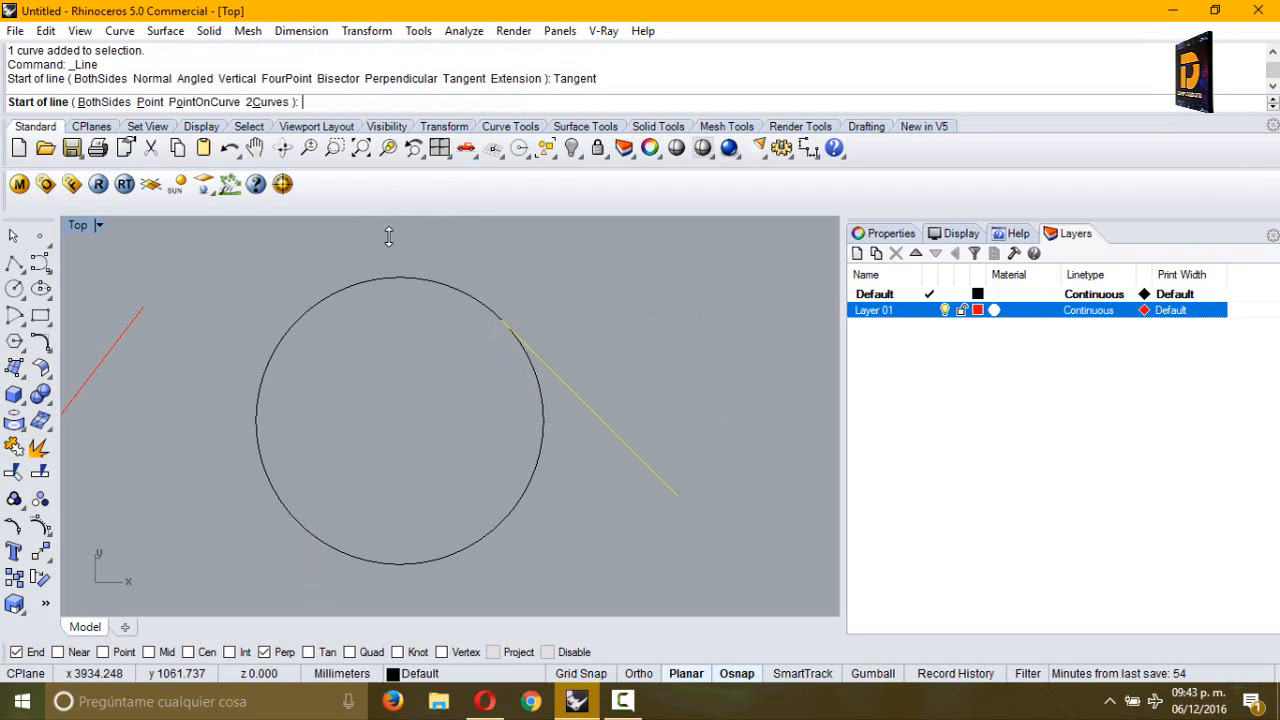
click(299, 546)
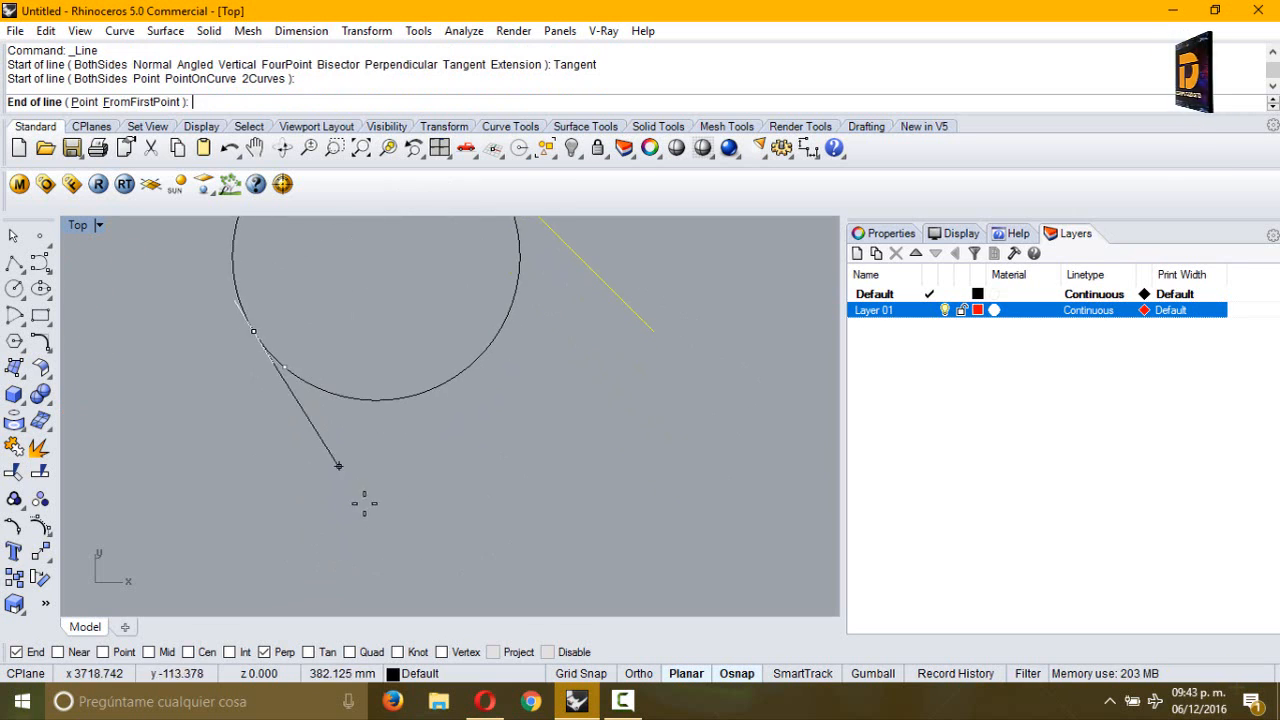
click(486, 568)
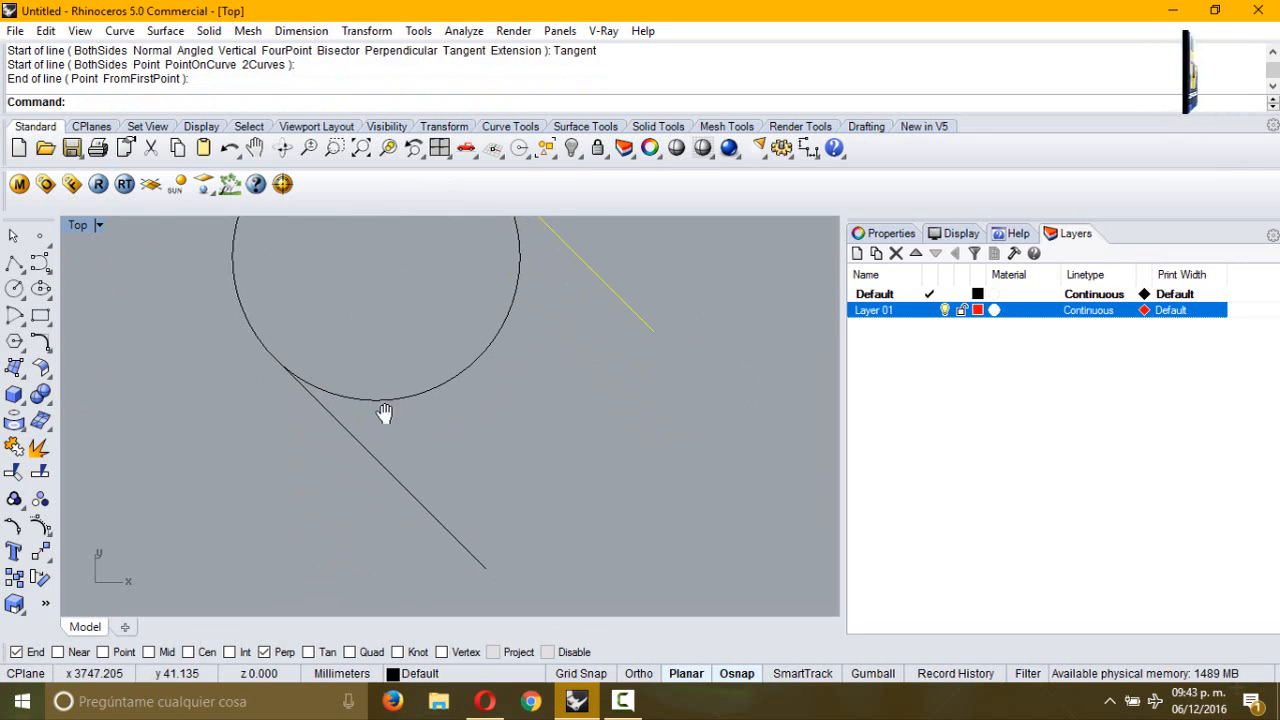
right_drag(384, 412, 374, 490)
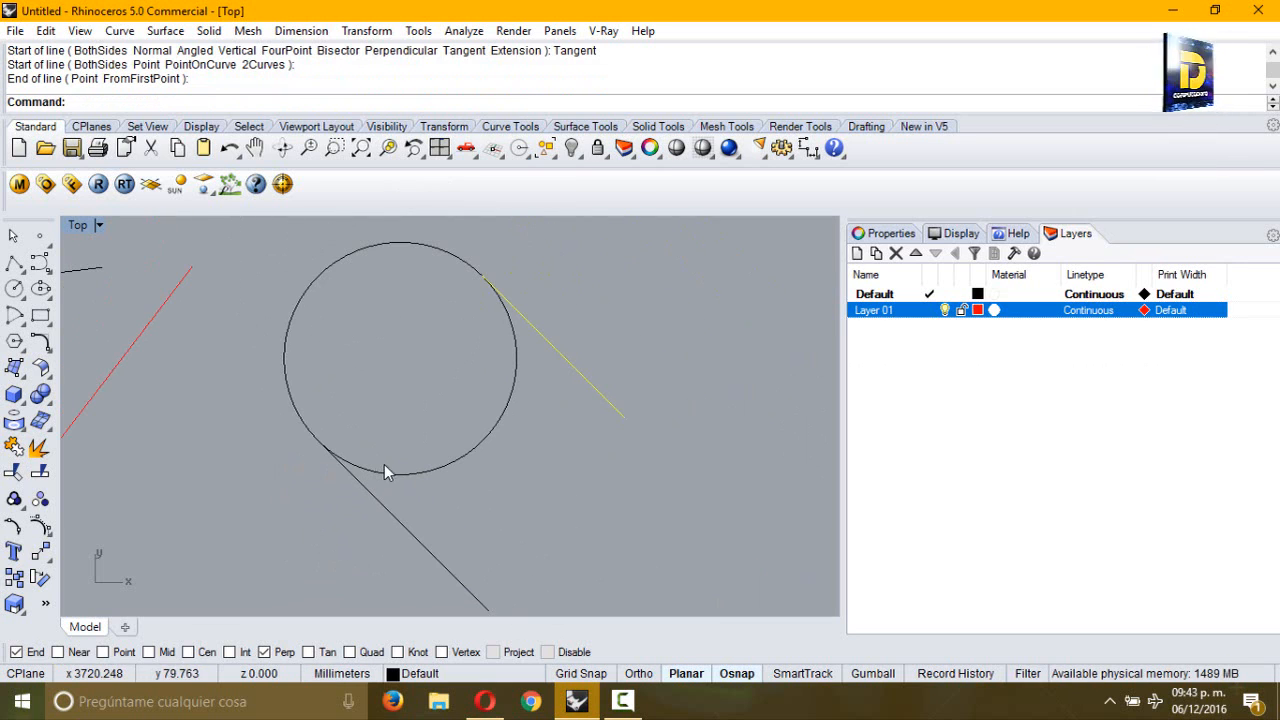
click(380, 530)
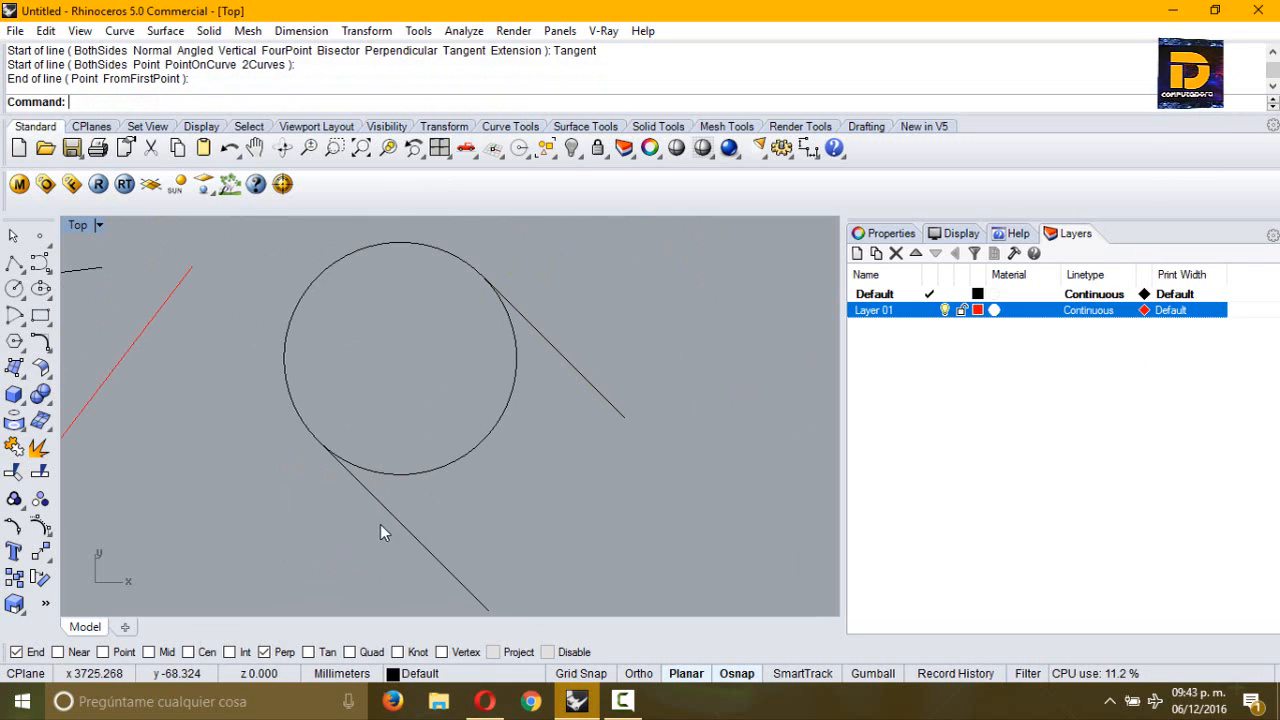
click(380, 524)
click(543, 370)
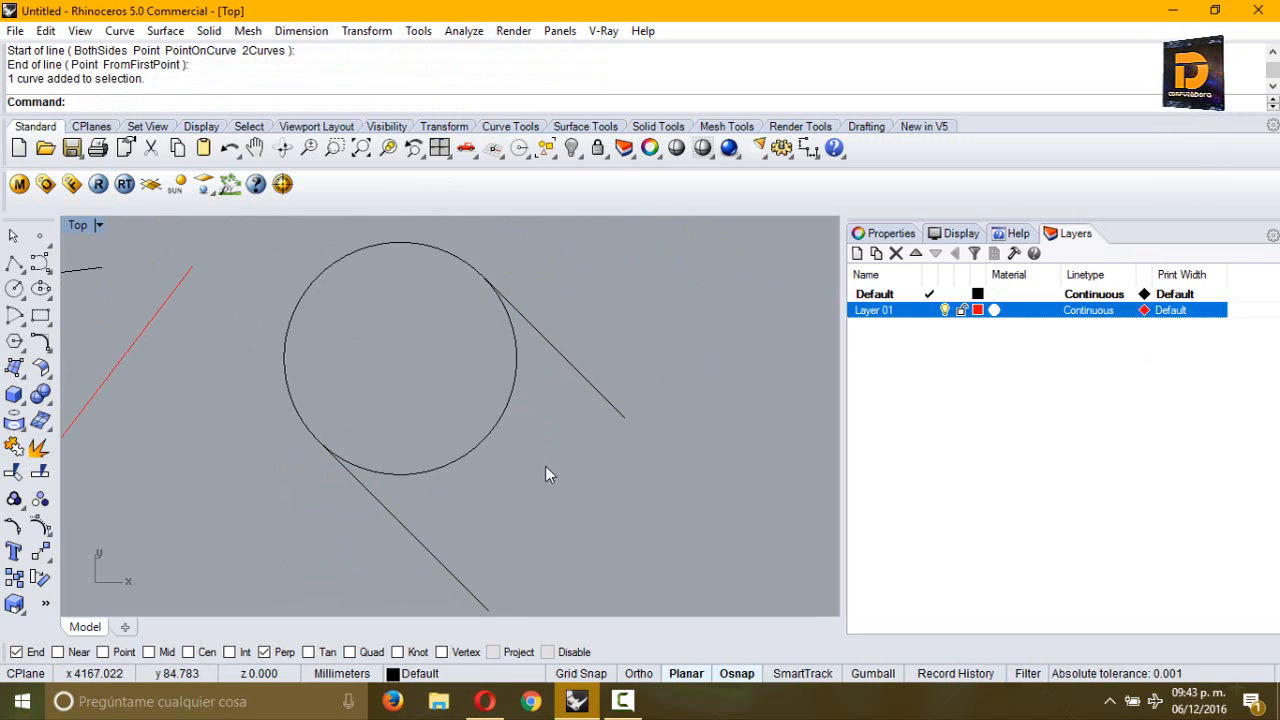
right_drag(545, 466, 449, 405)
click(516, 341)
click(180, 502)
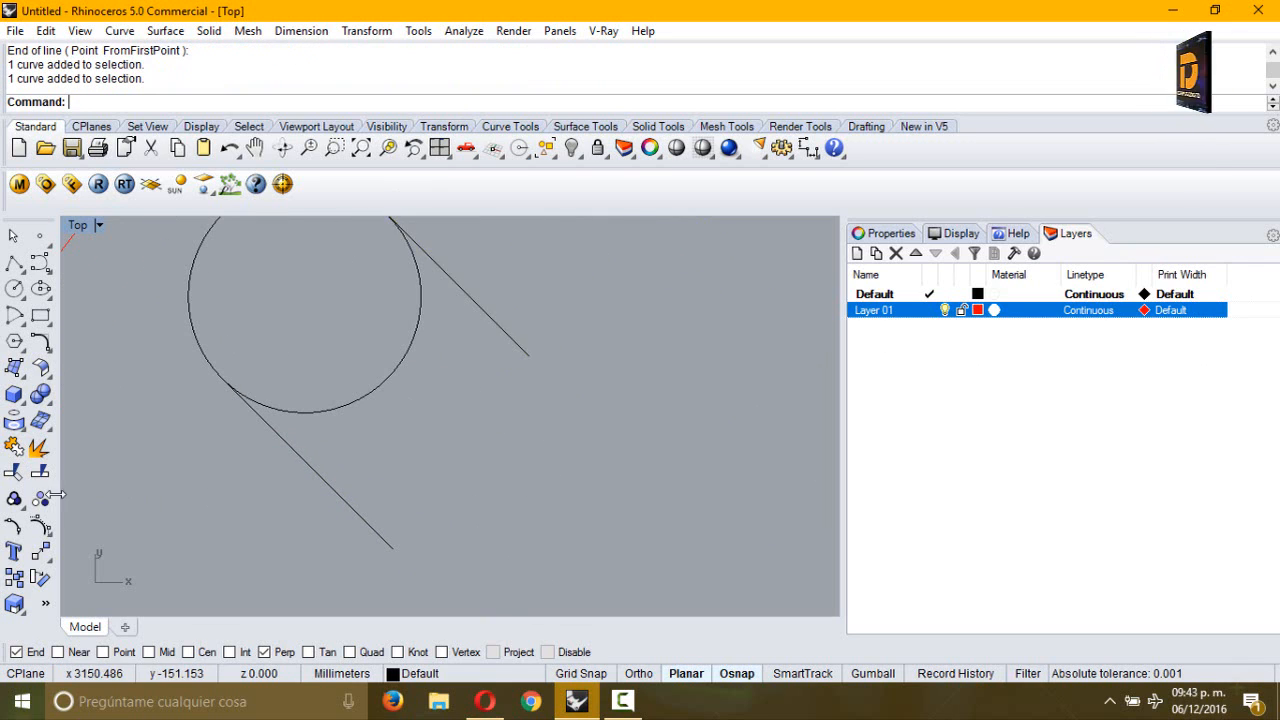
Trim away the circle's lower-right arc between the two tangent lines, using both lines as cutting objects
click(14, 472)
click(490, 318)
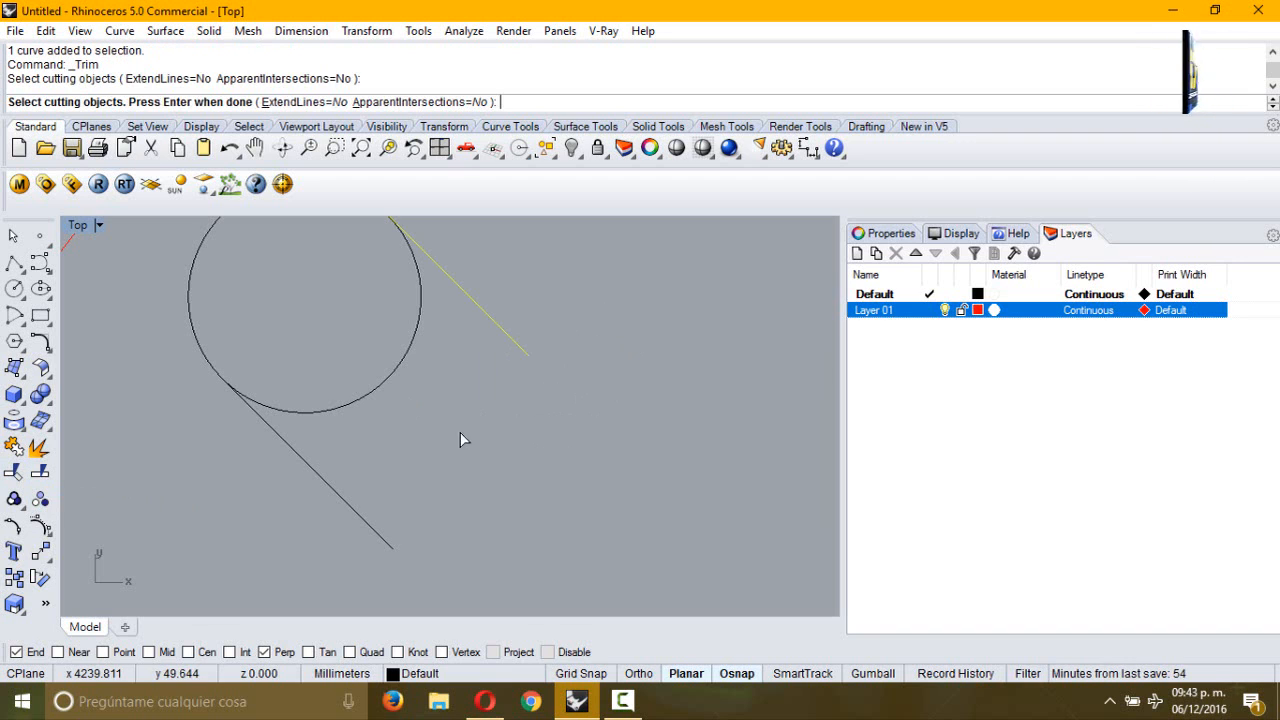
click(375, 529)
key(Return)
click(343, 412)
key(Return)
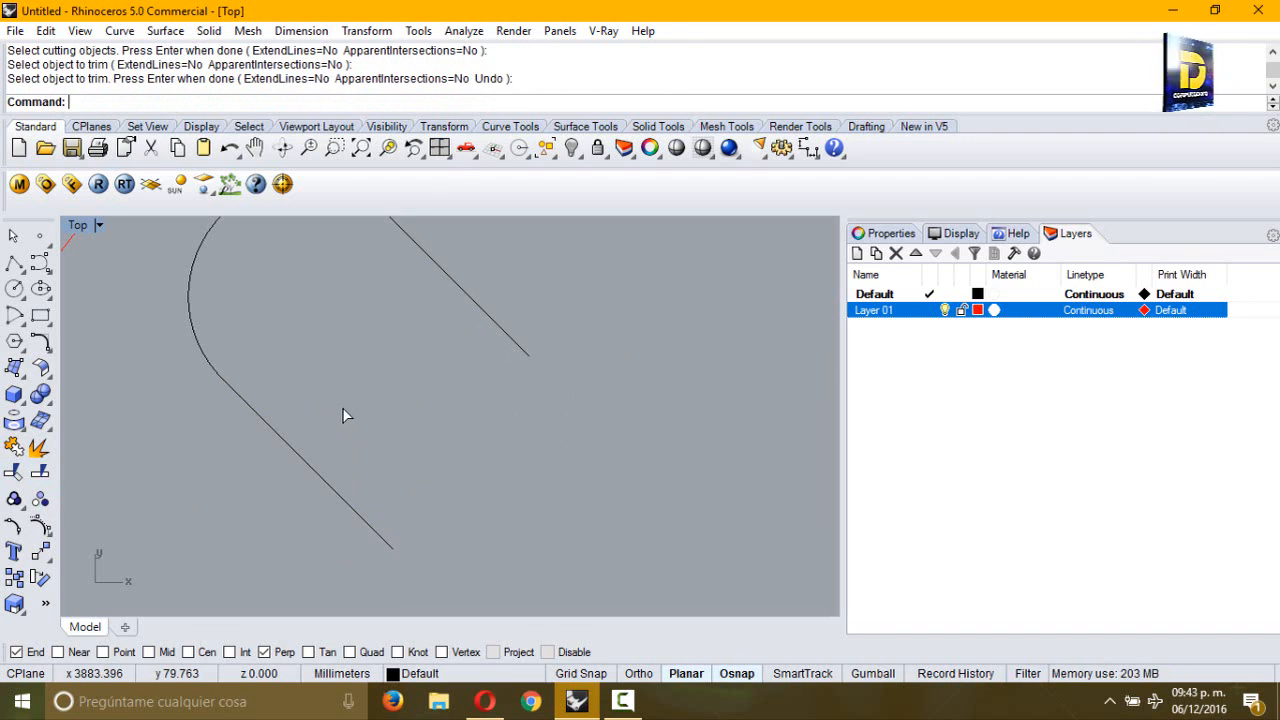
scroll(344, 482, down, 2)
right_drag(344, 480, 374, 514)
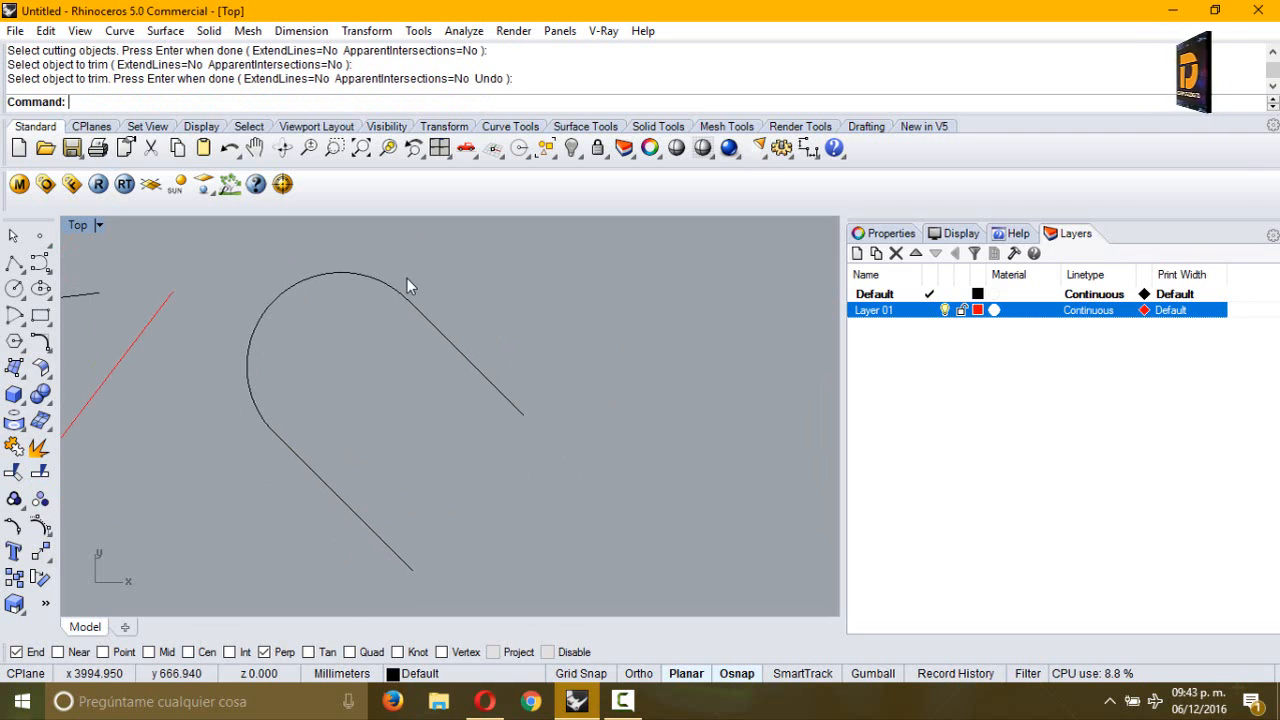
Draw an open S-shaped degree 3 curve through five control points in the empty area beside the trimmed shape
click(14, 262)
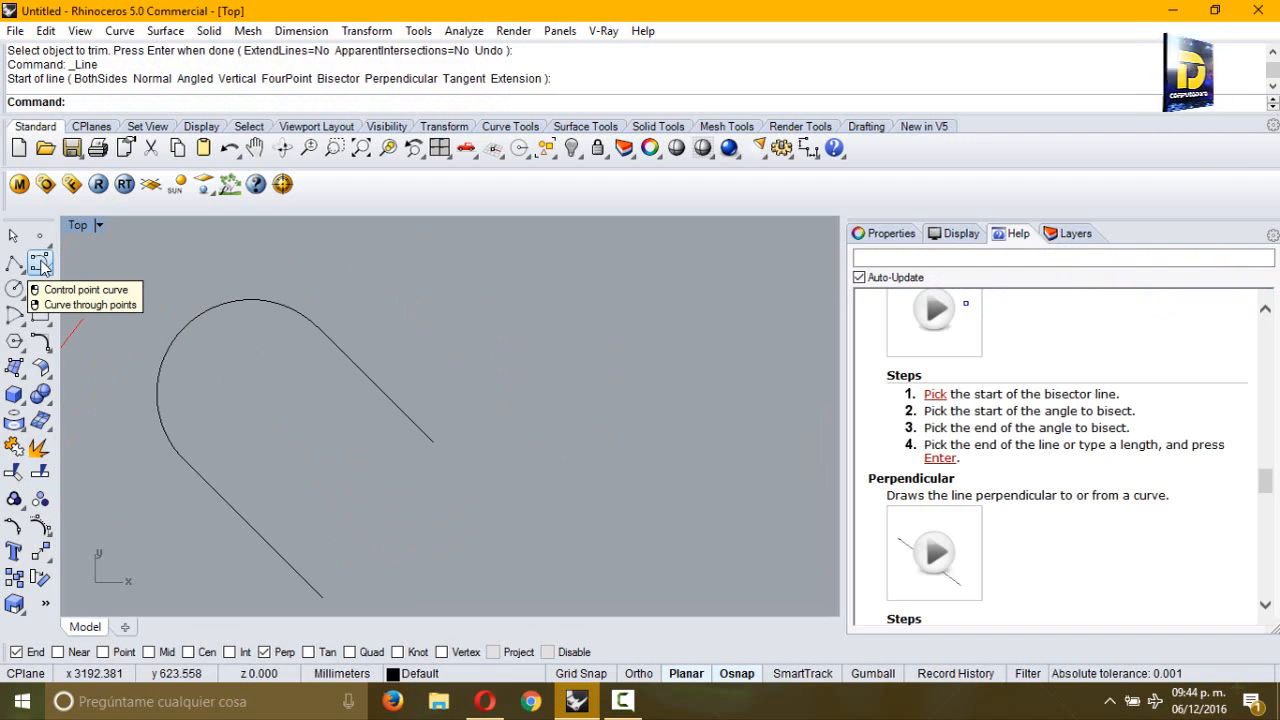
click(42, 266)
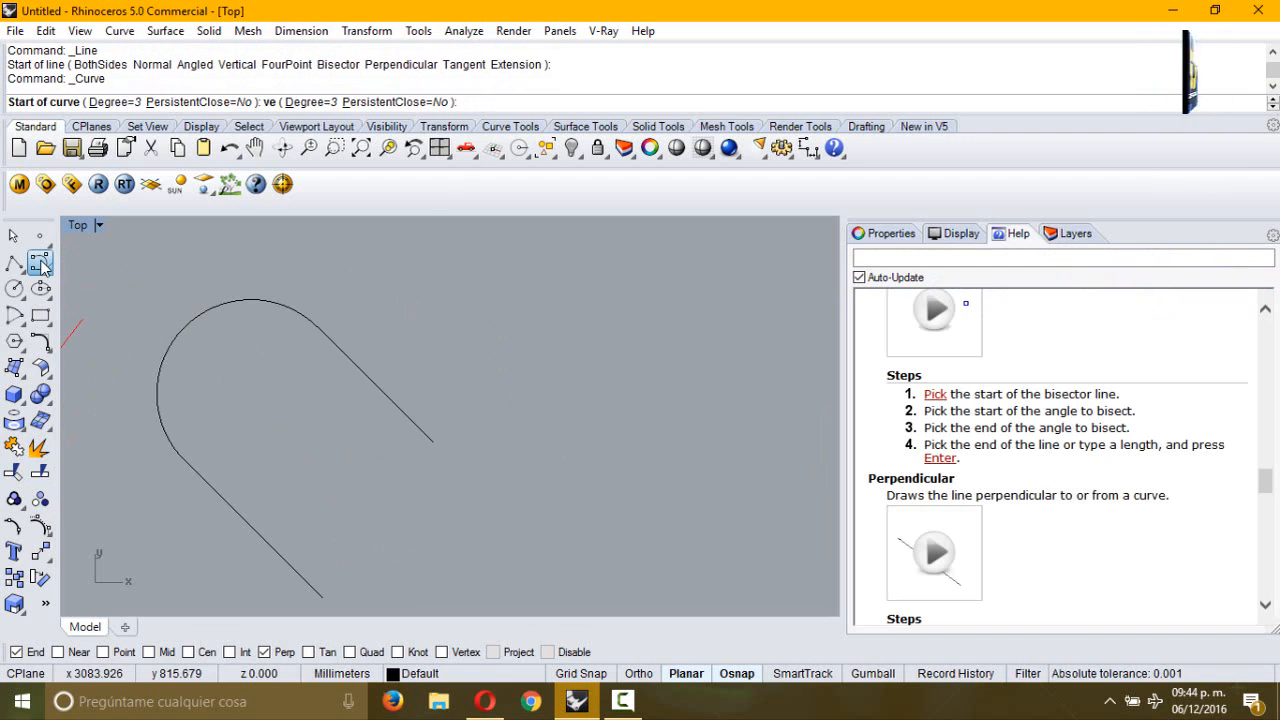
right_drag(603, 385, 400, 394)
click(397, 473)
click(476, 456)
click(354, 357)
click(366, 286)
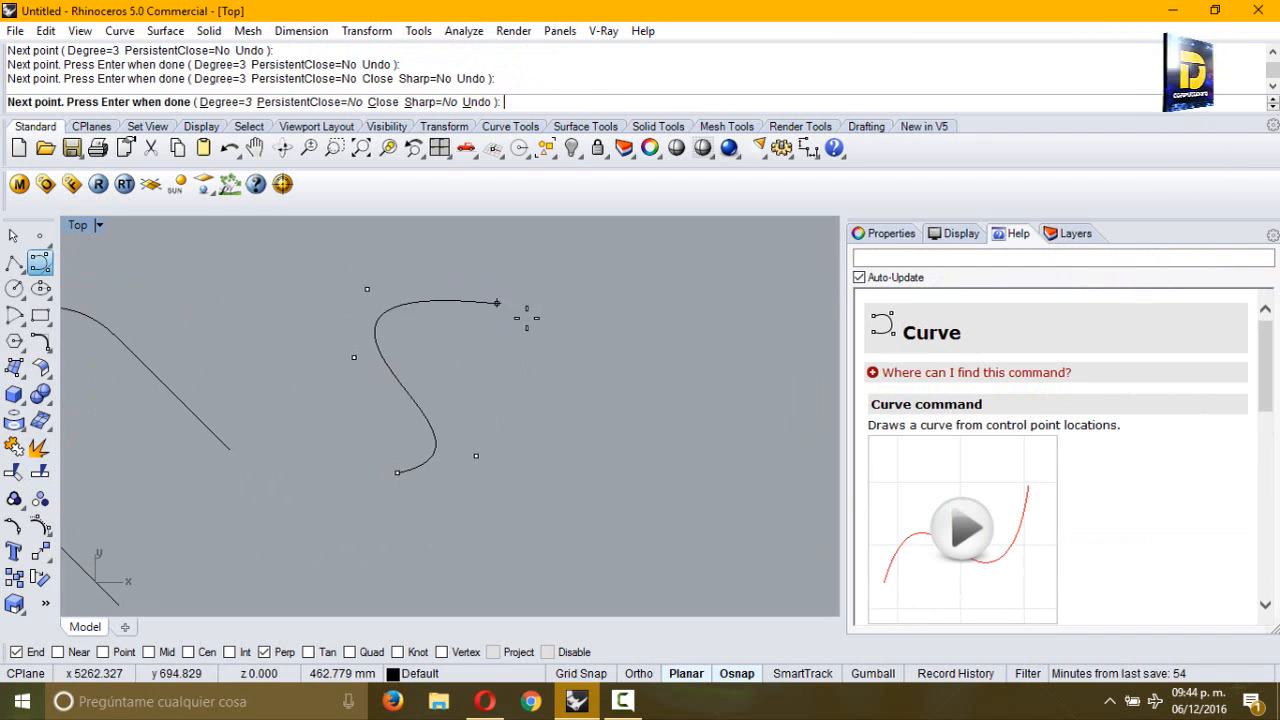
click(556, 307)
key(Return)
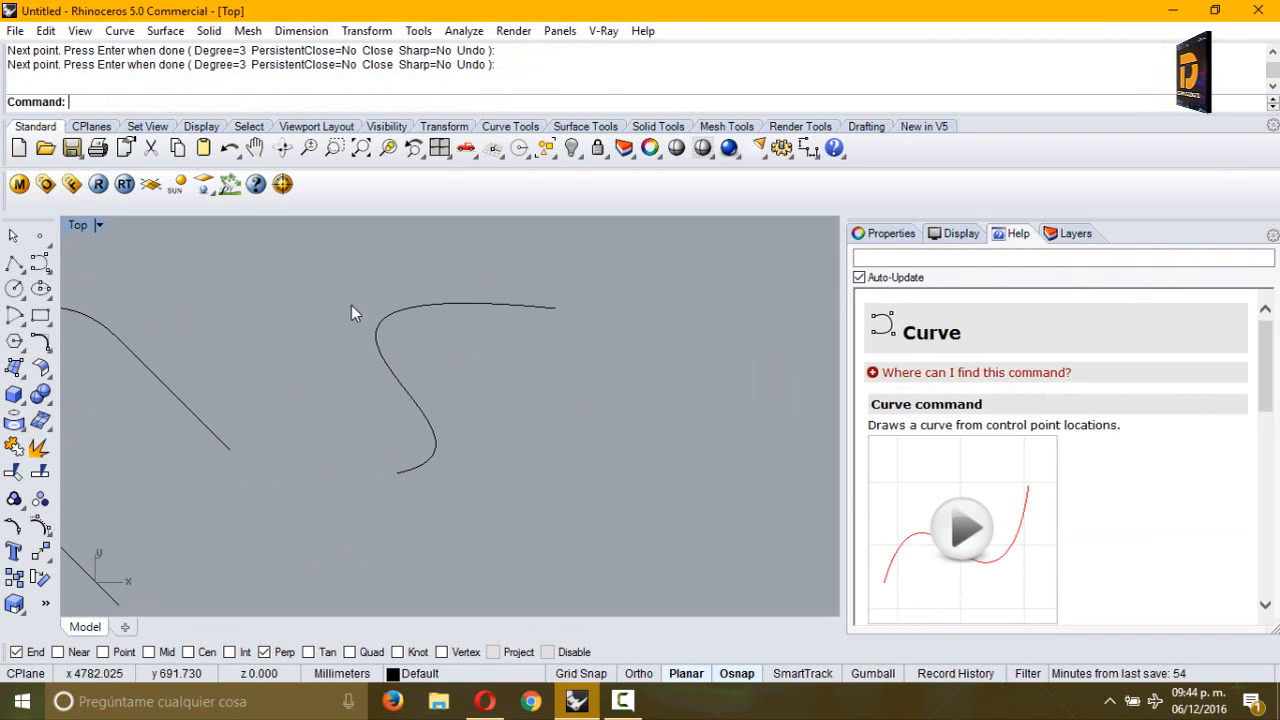
Draw an Extension line from the upper right end of the S-shaped curve, continuing to the right, and select it
click(14, 263)
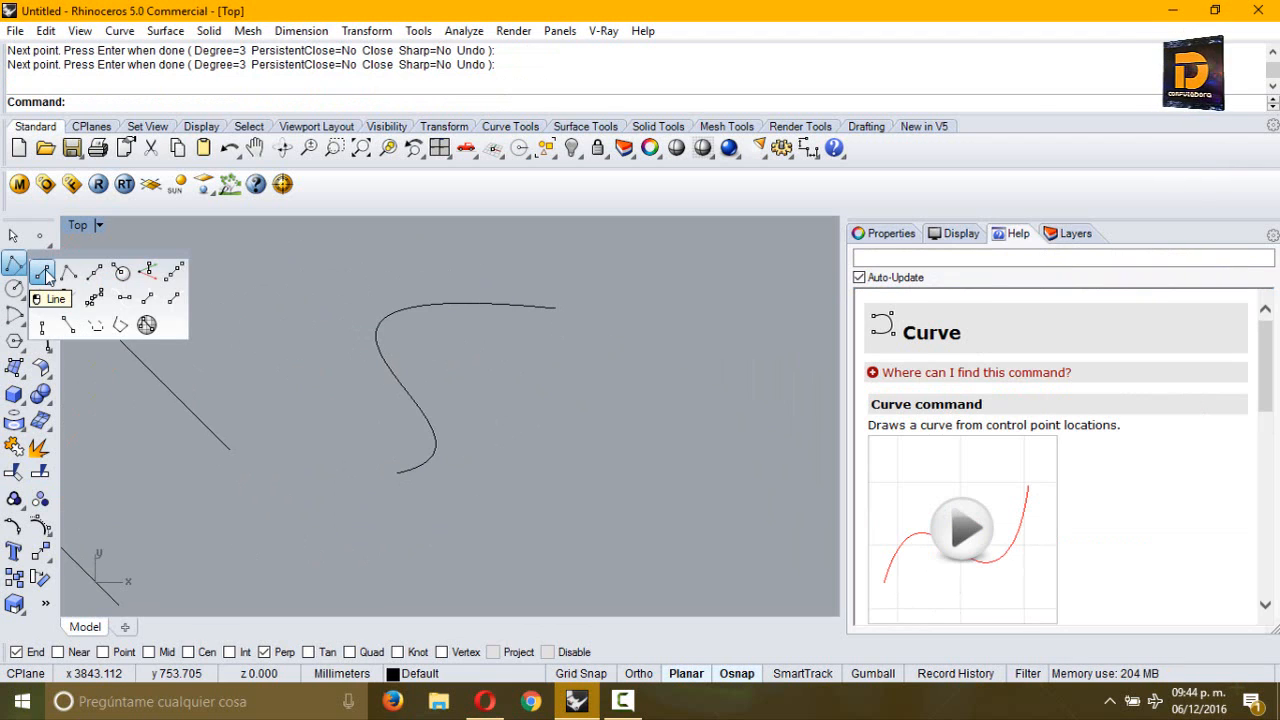
click(44, 272)
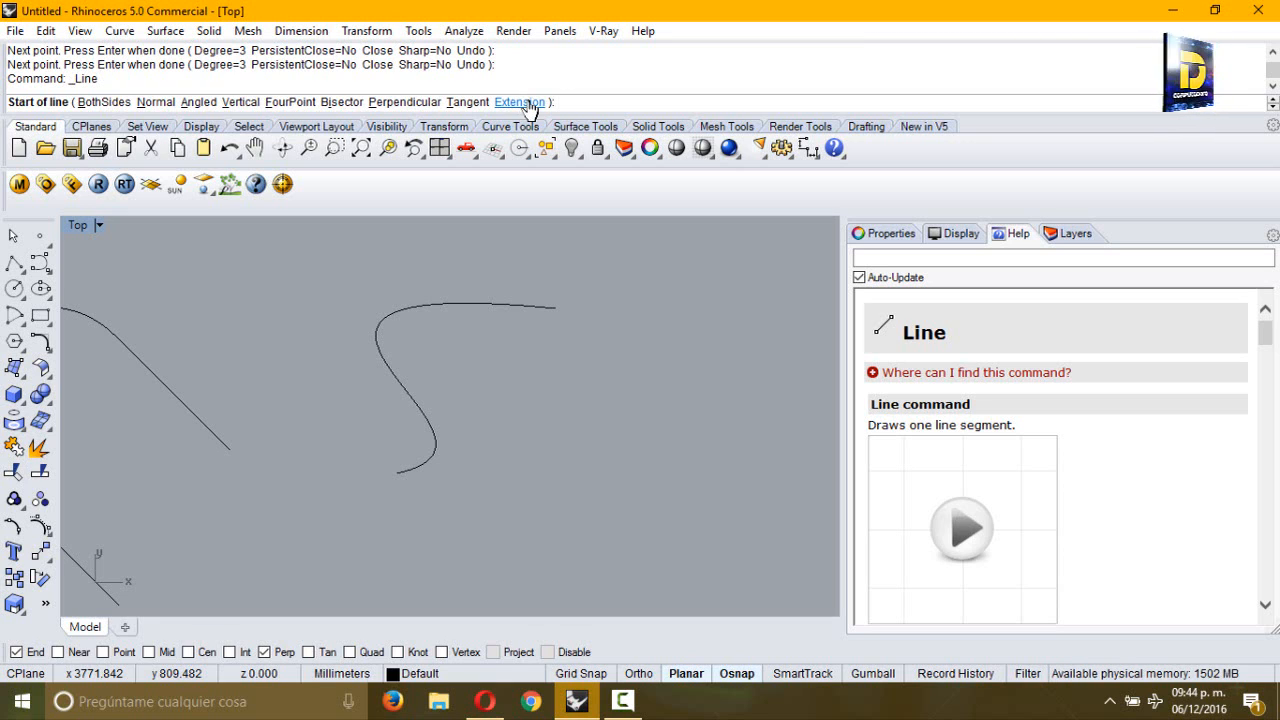
click(527, 106)
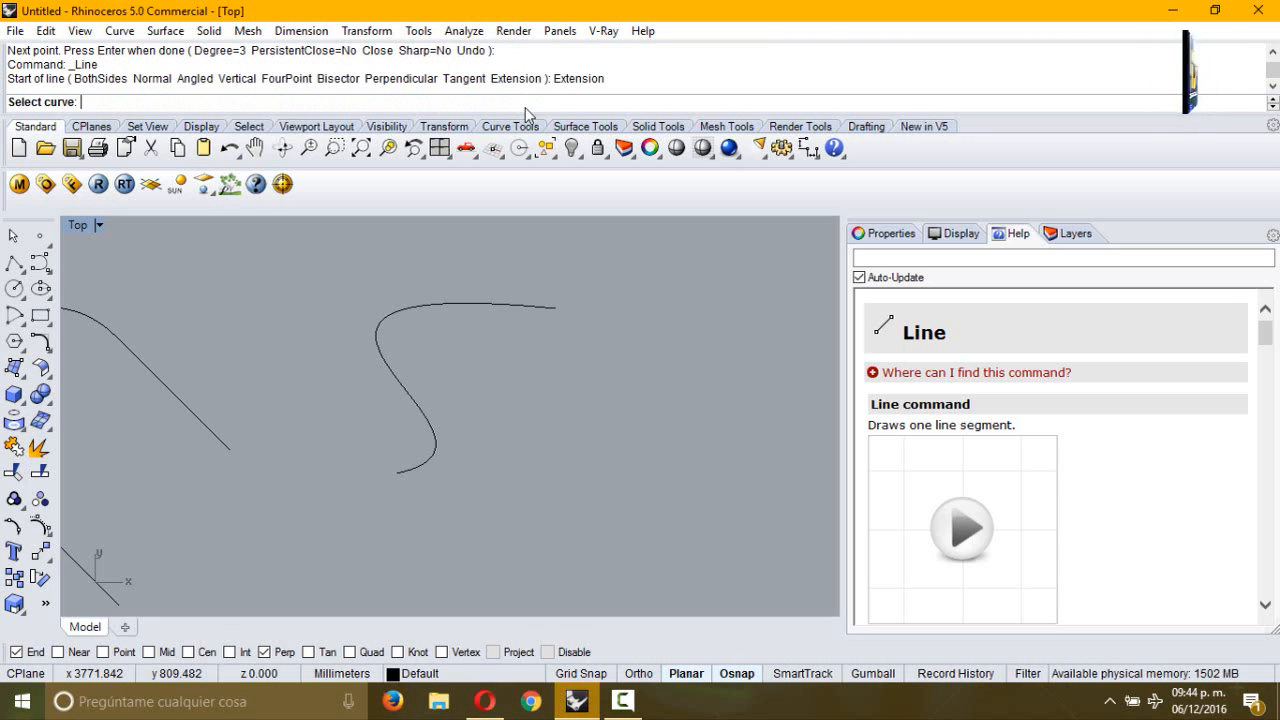
click(528, 309)
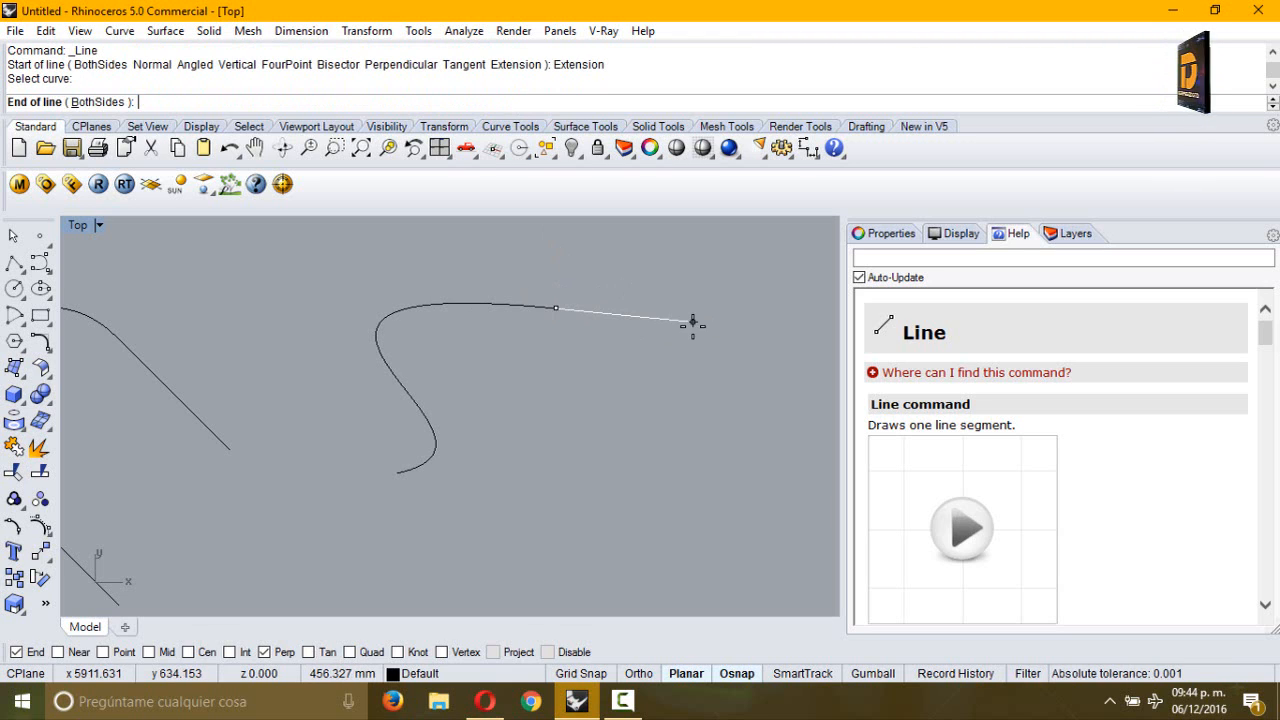
right_drag(691, 323, 563, 323)
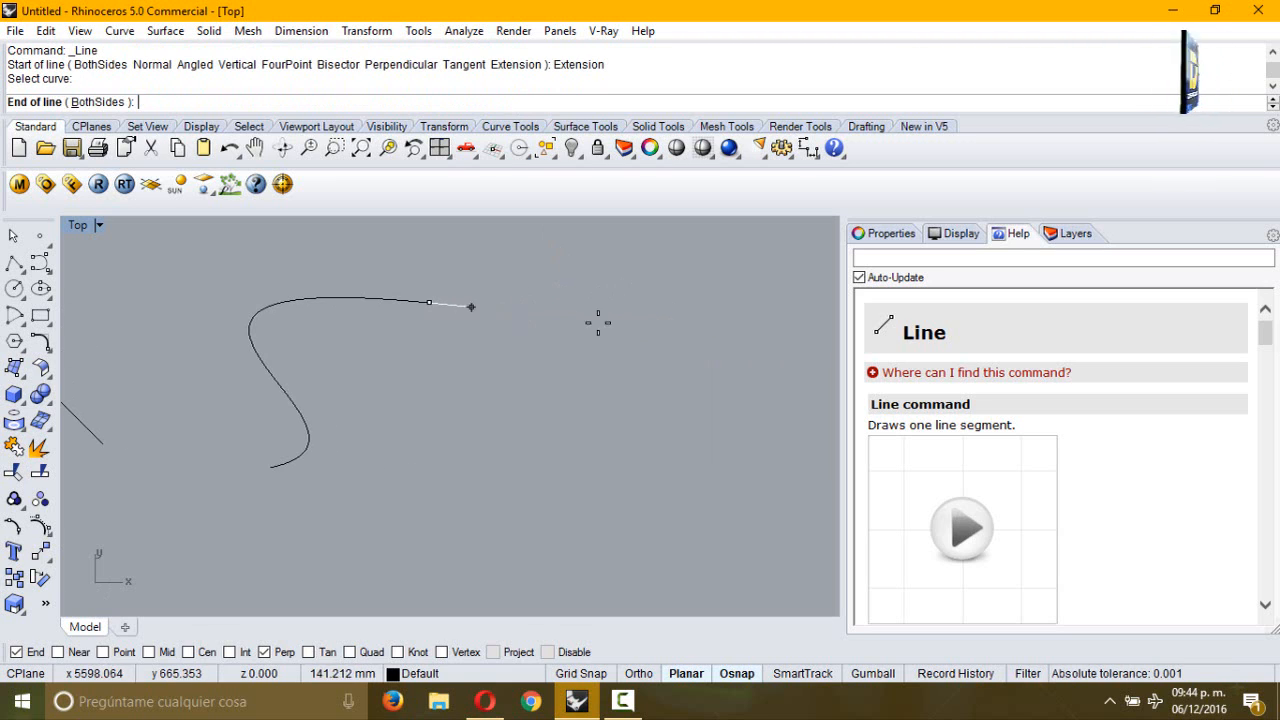
click(700, 327)
click(577, 316)
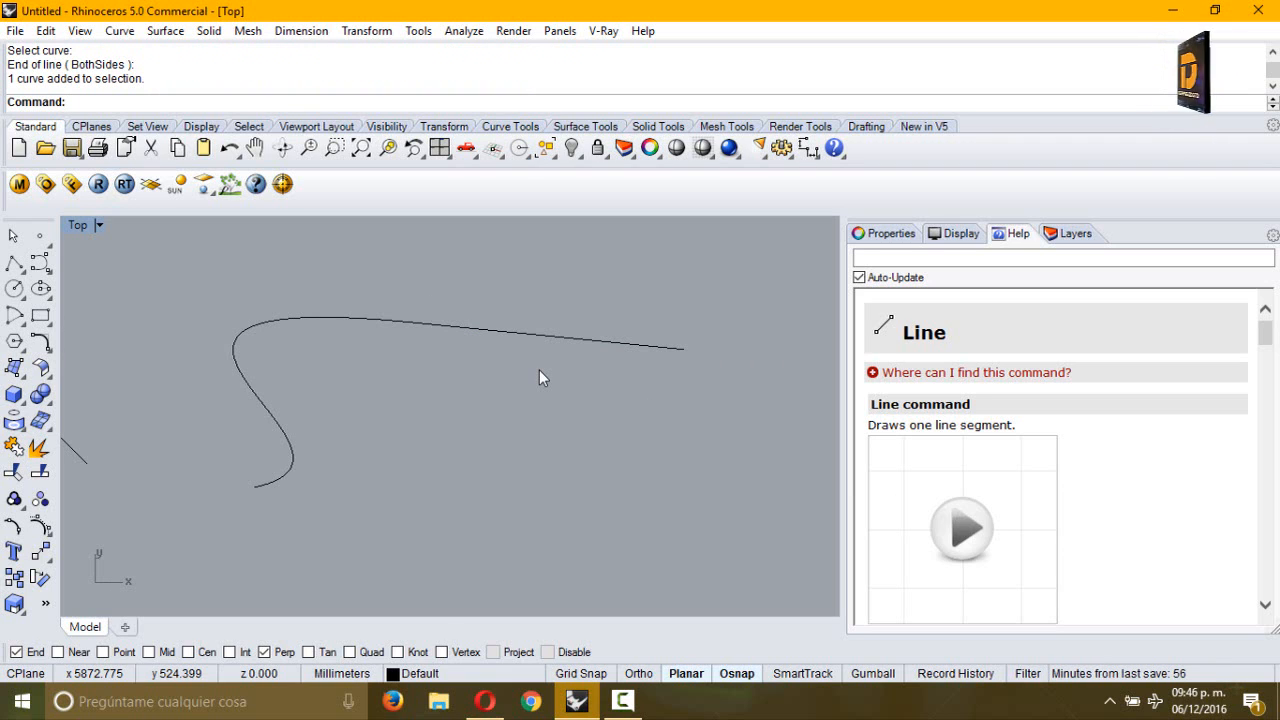
click(20, 268)
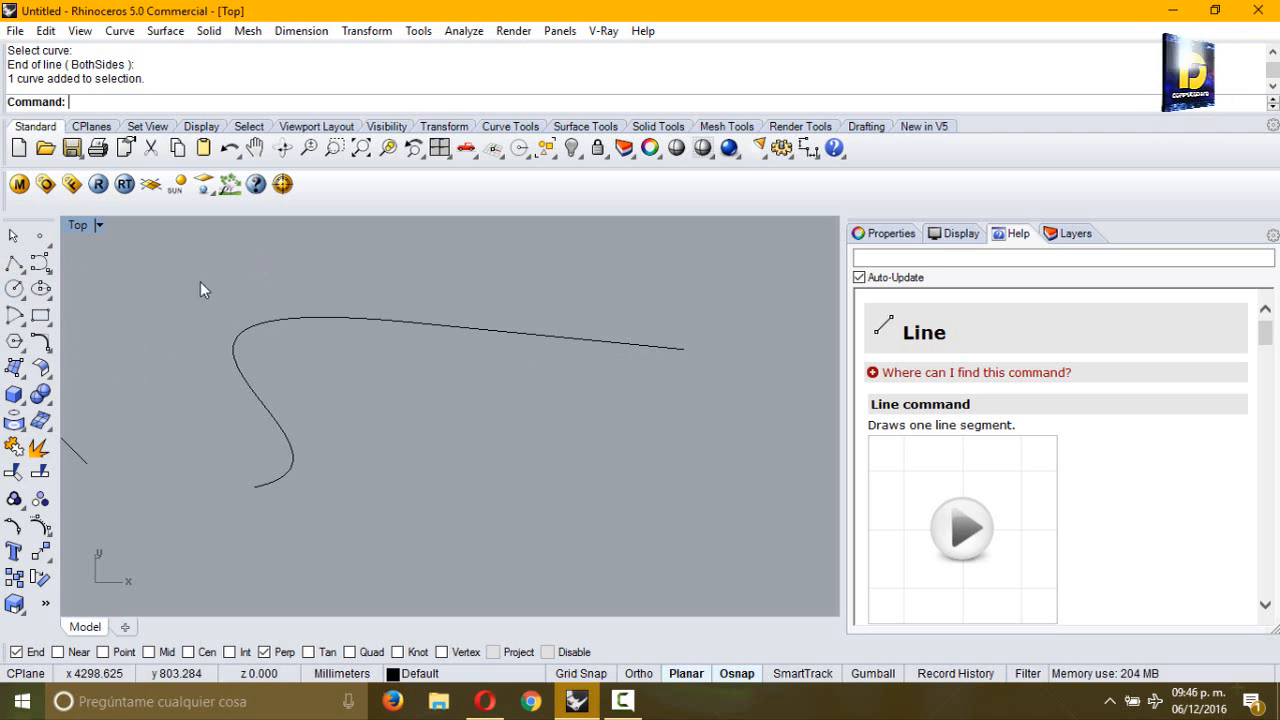
click(43, 375)
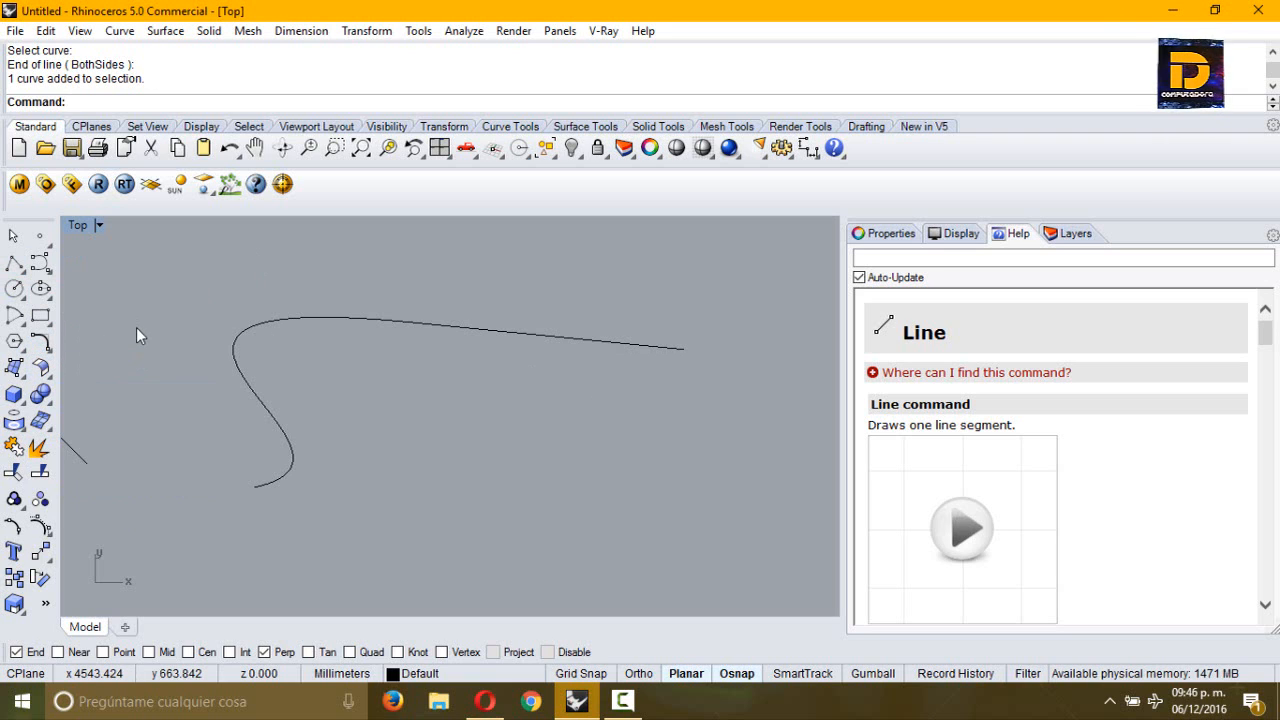